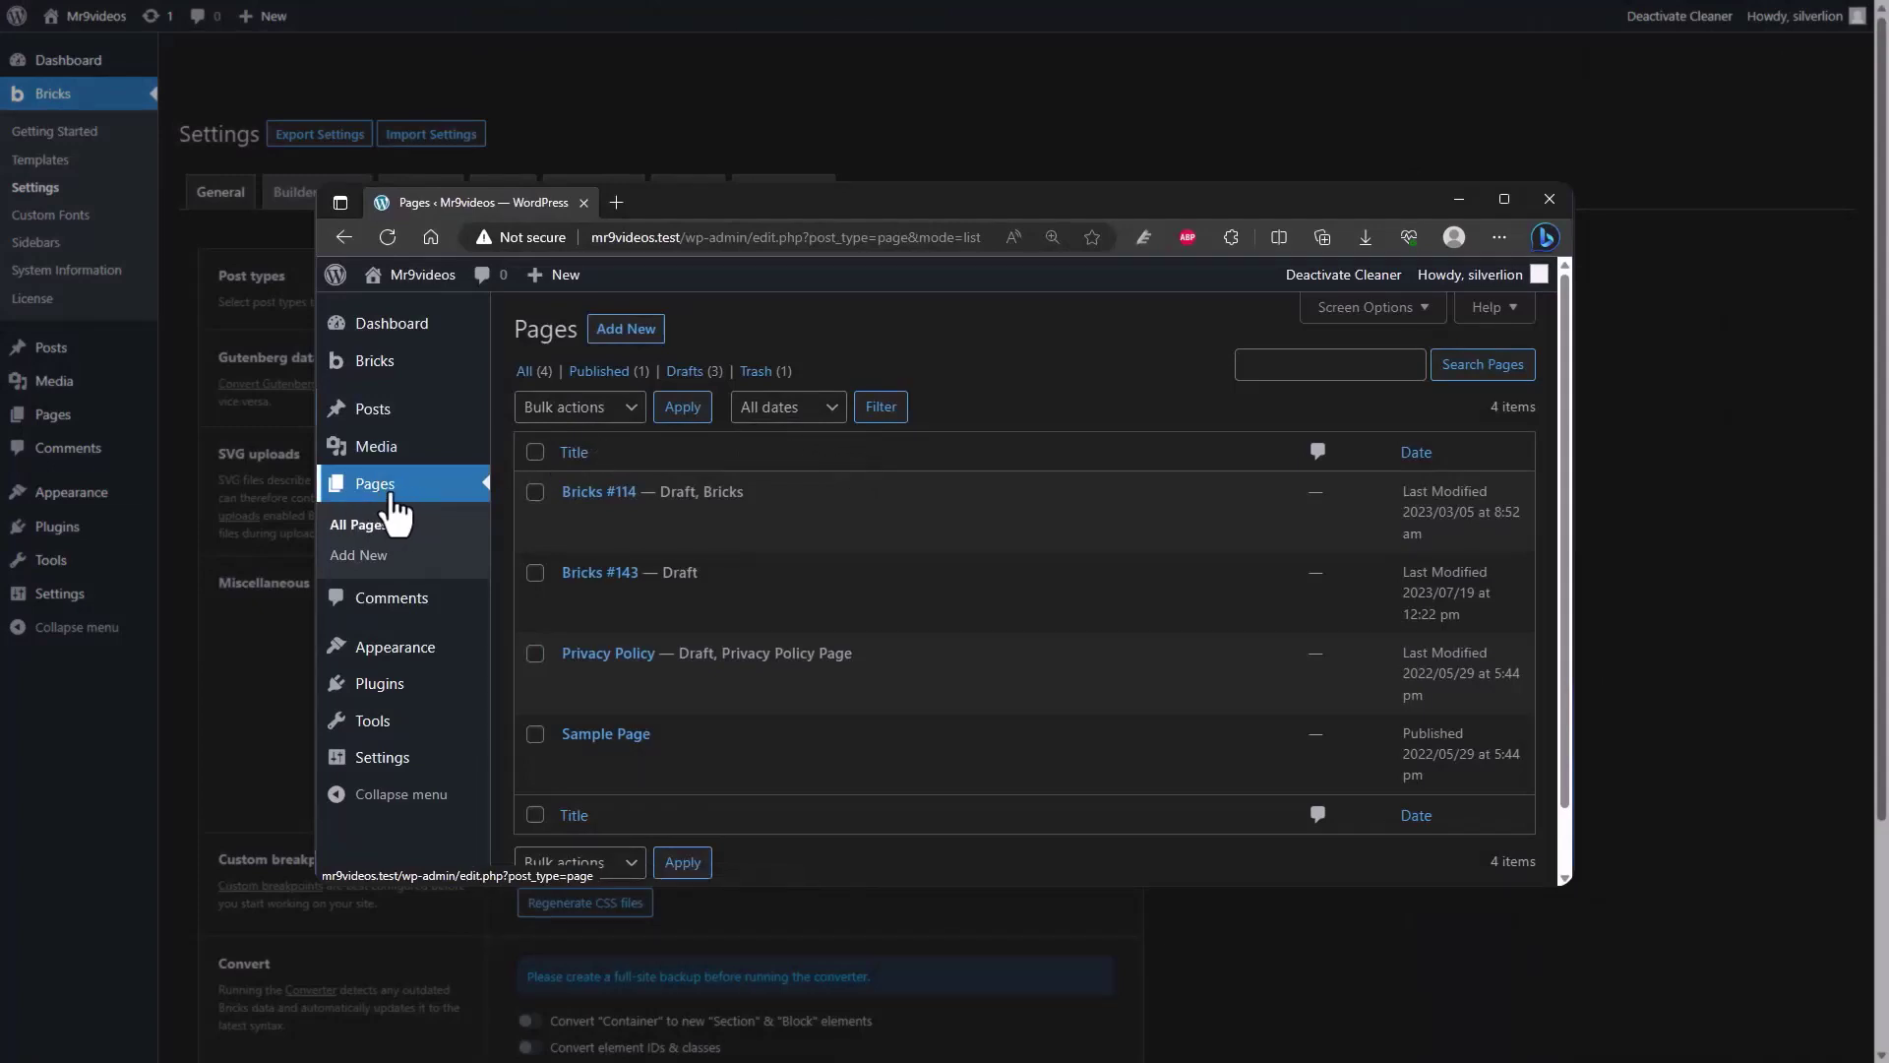
# Examine which entries in the WordPress Pages and Posts lists offer editing with Bricks.
pyautogui.moveTo(596, 522)
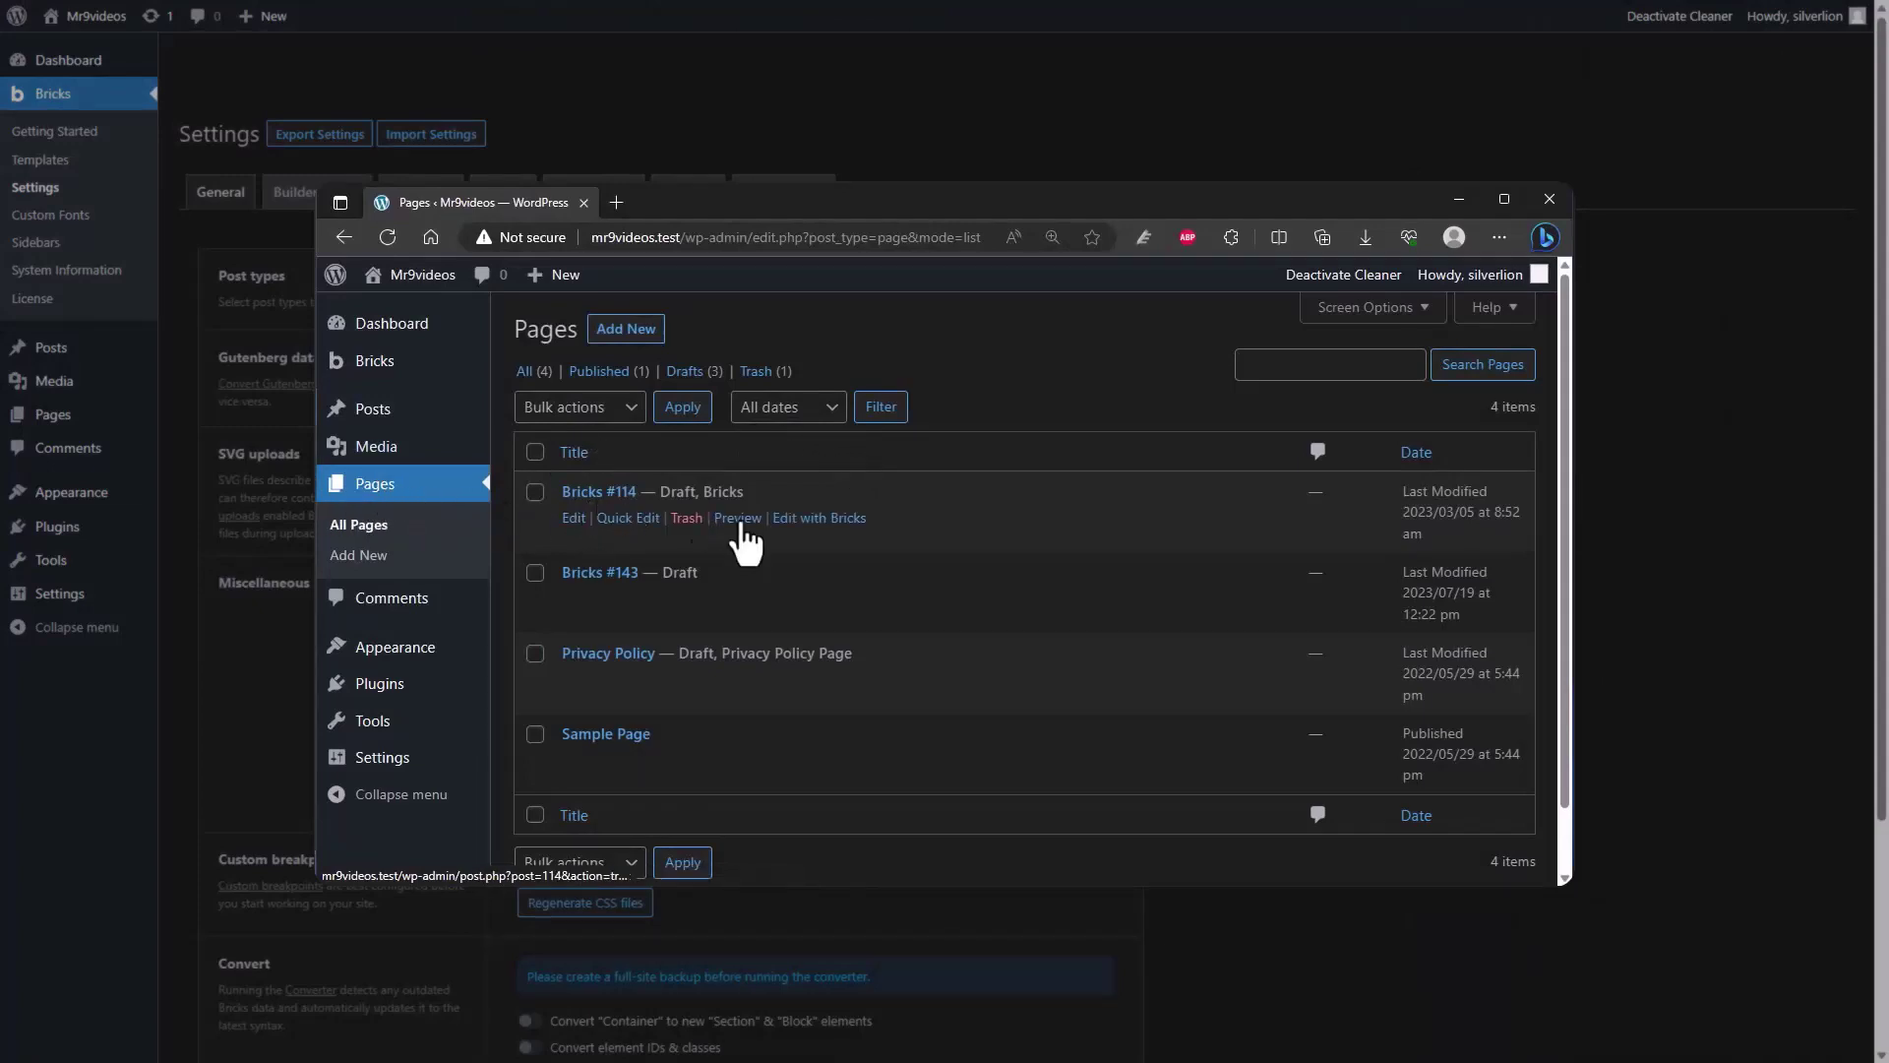
pyautogui.moveTo(782, 594)
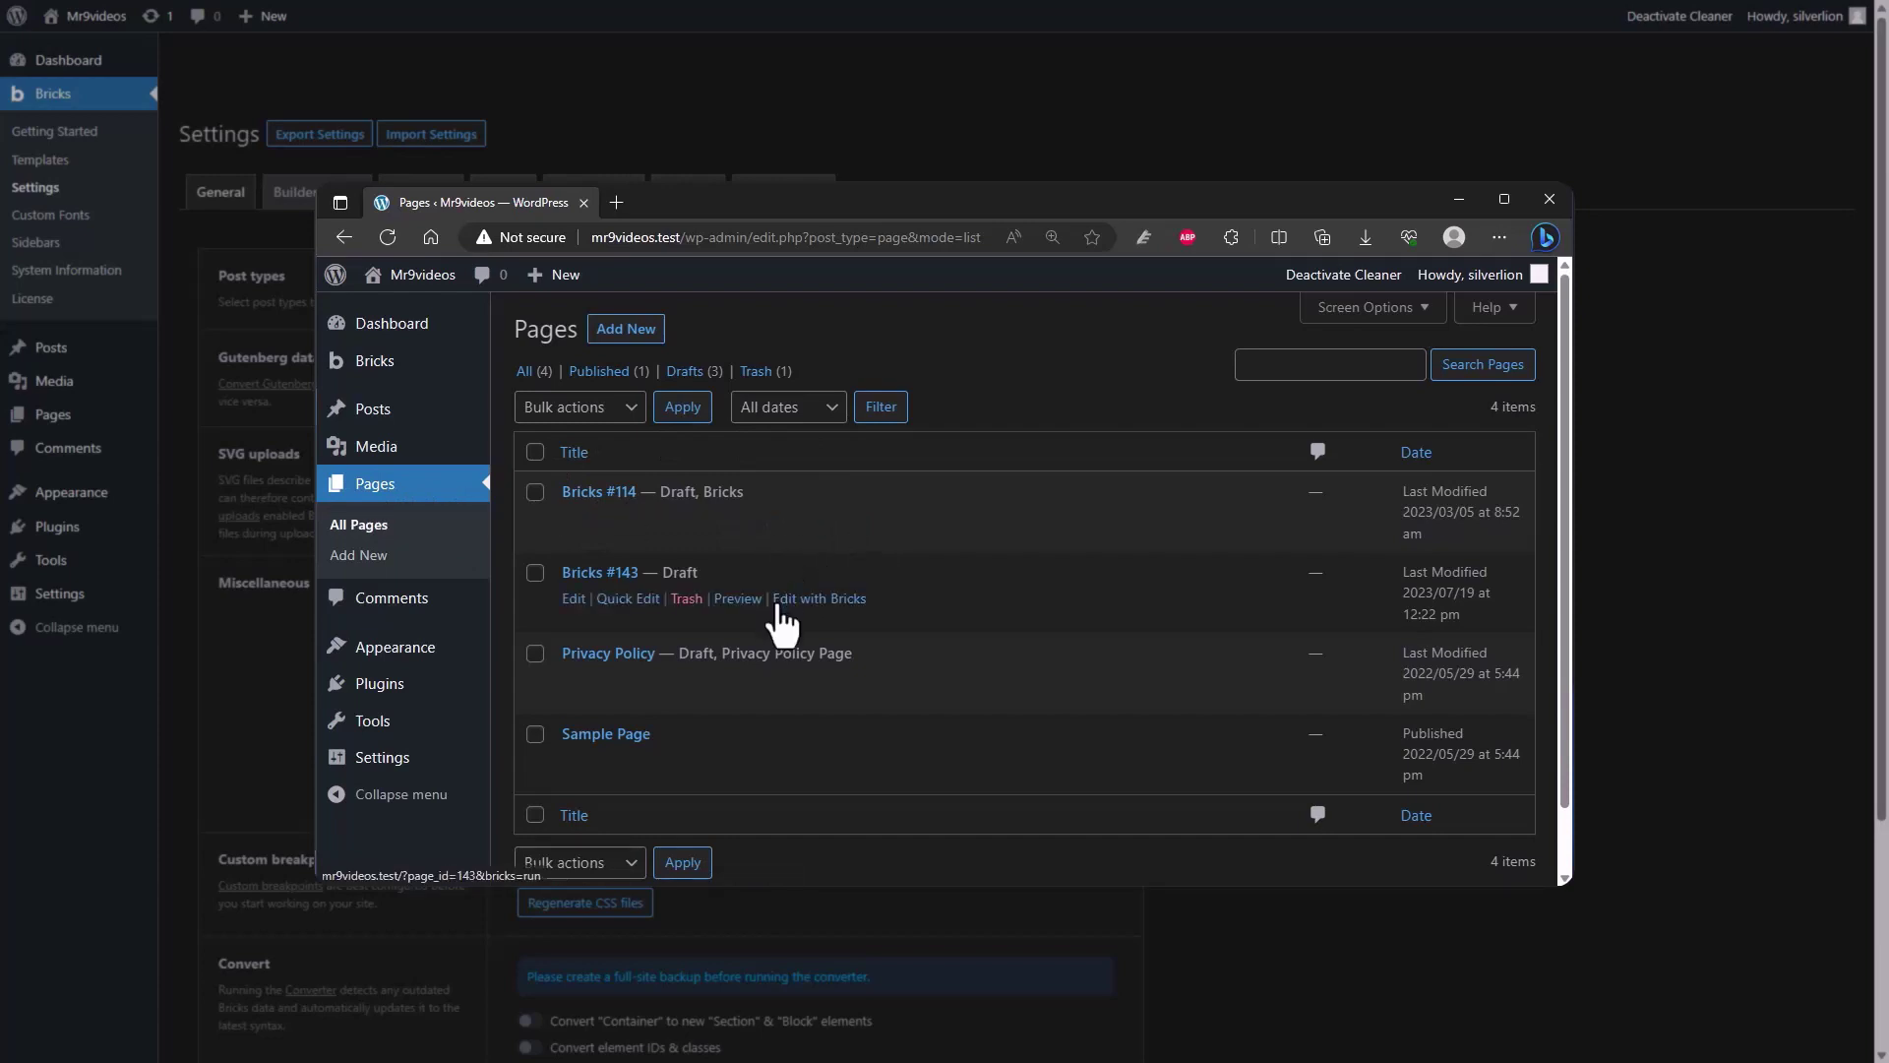
pyautogui.click(626, 329)
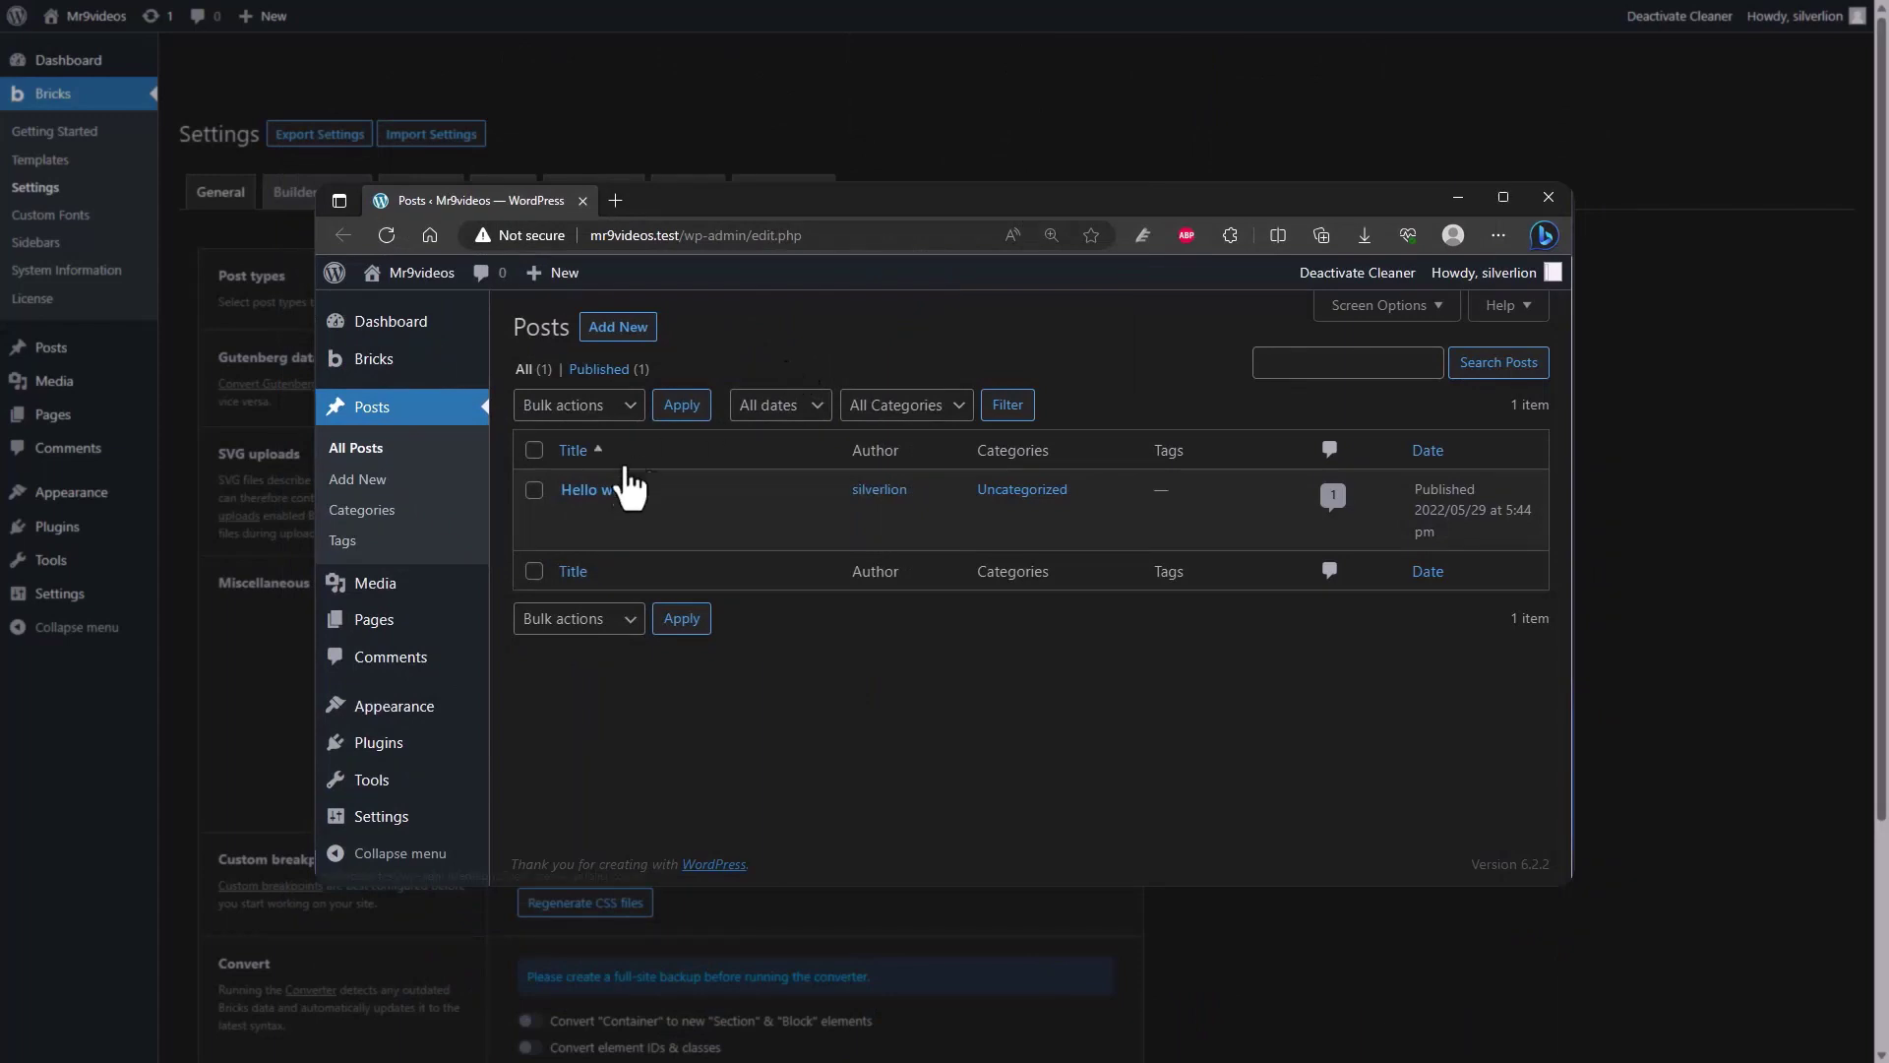
pyautogui.moveTo(590, 506)
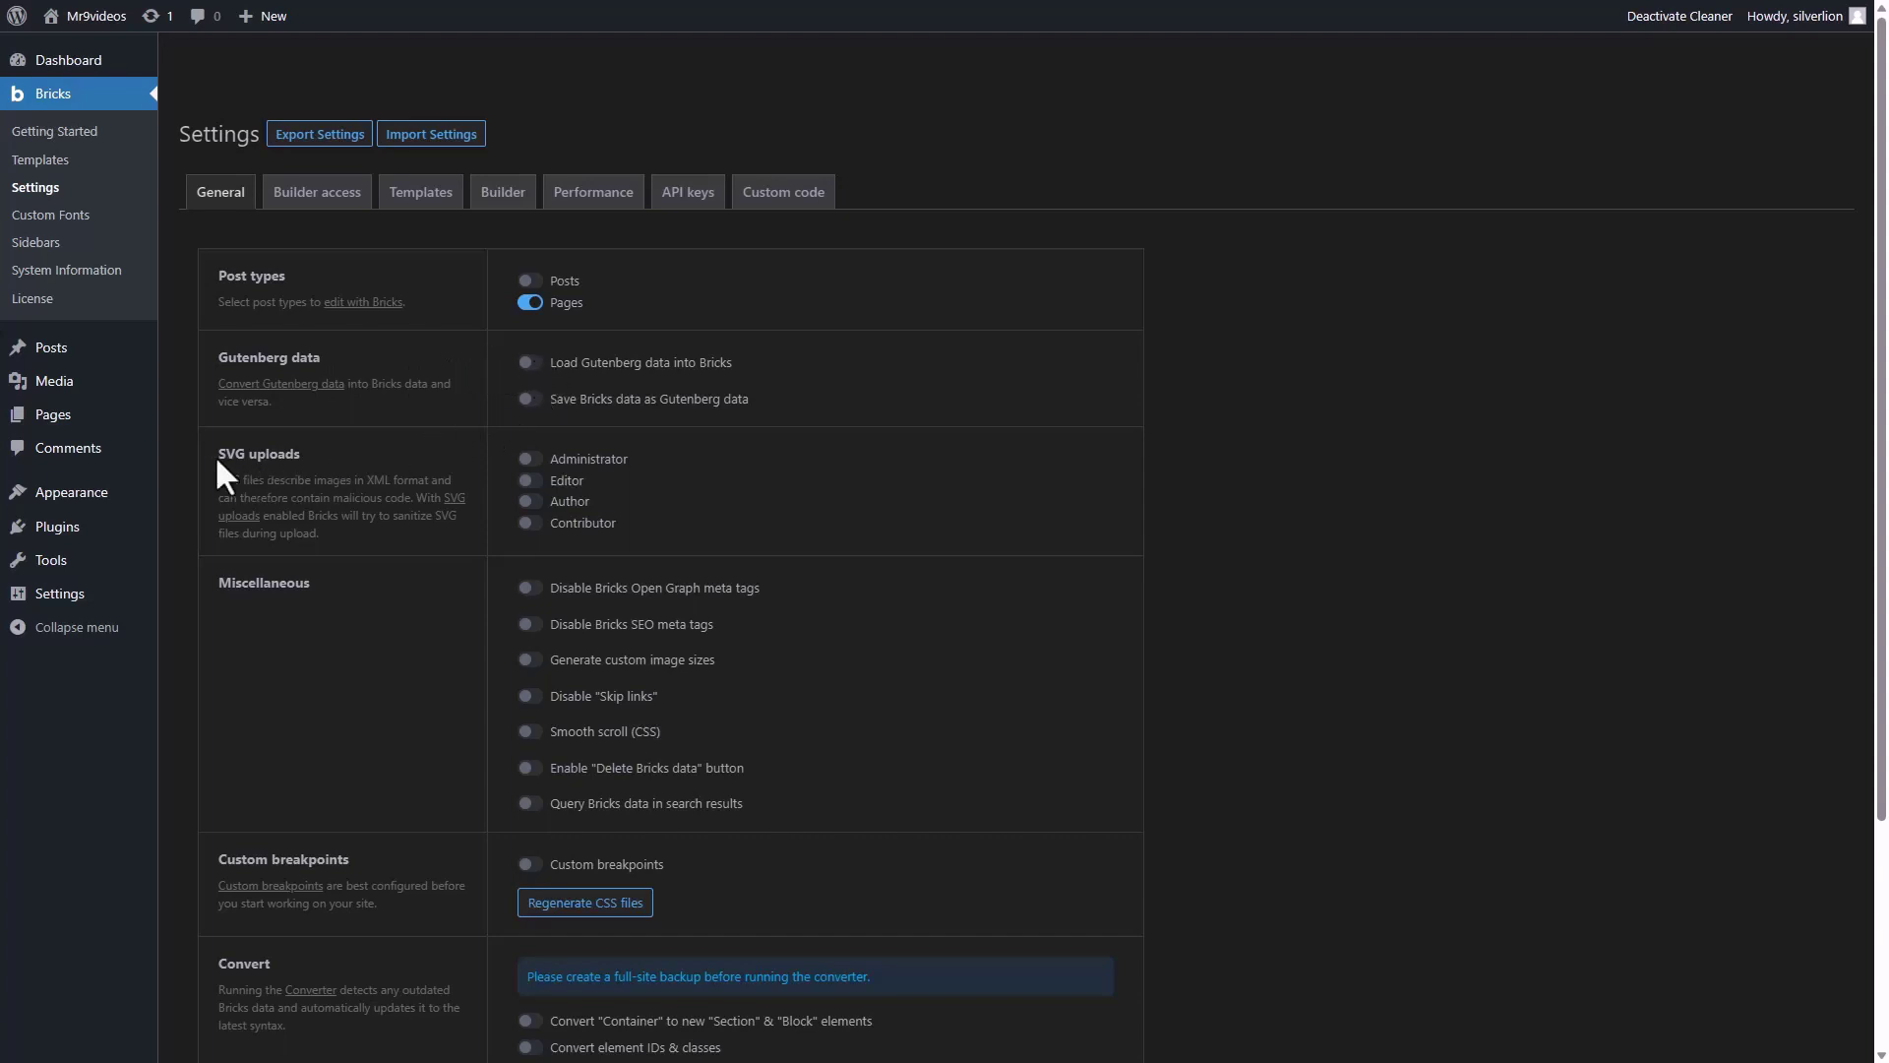
# Enable SVG uploads for the Administrator and Editor roles in the general settings.
pyautogui.click(536, 458)
pyautogui.click(533, 480)
# Disable Bricks Open Graph and SEO meta tags, enable custom image sizes and smooth scroll, and save the general settings.
pyautogui.click(530, 589)
pyautogui.click(537, 627)
pyautogui.click(534, 660)
pyautogui.click(540, 733)
pyautogui.scroll(-3, 546, 820)
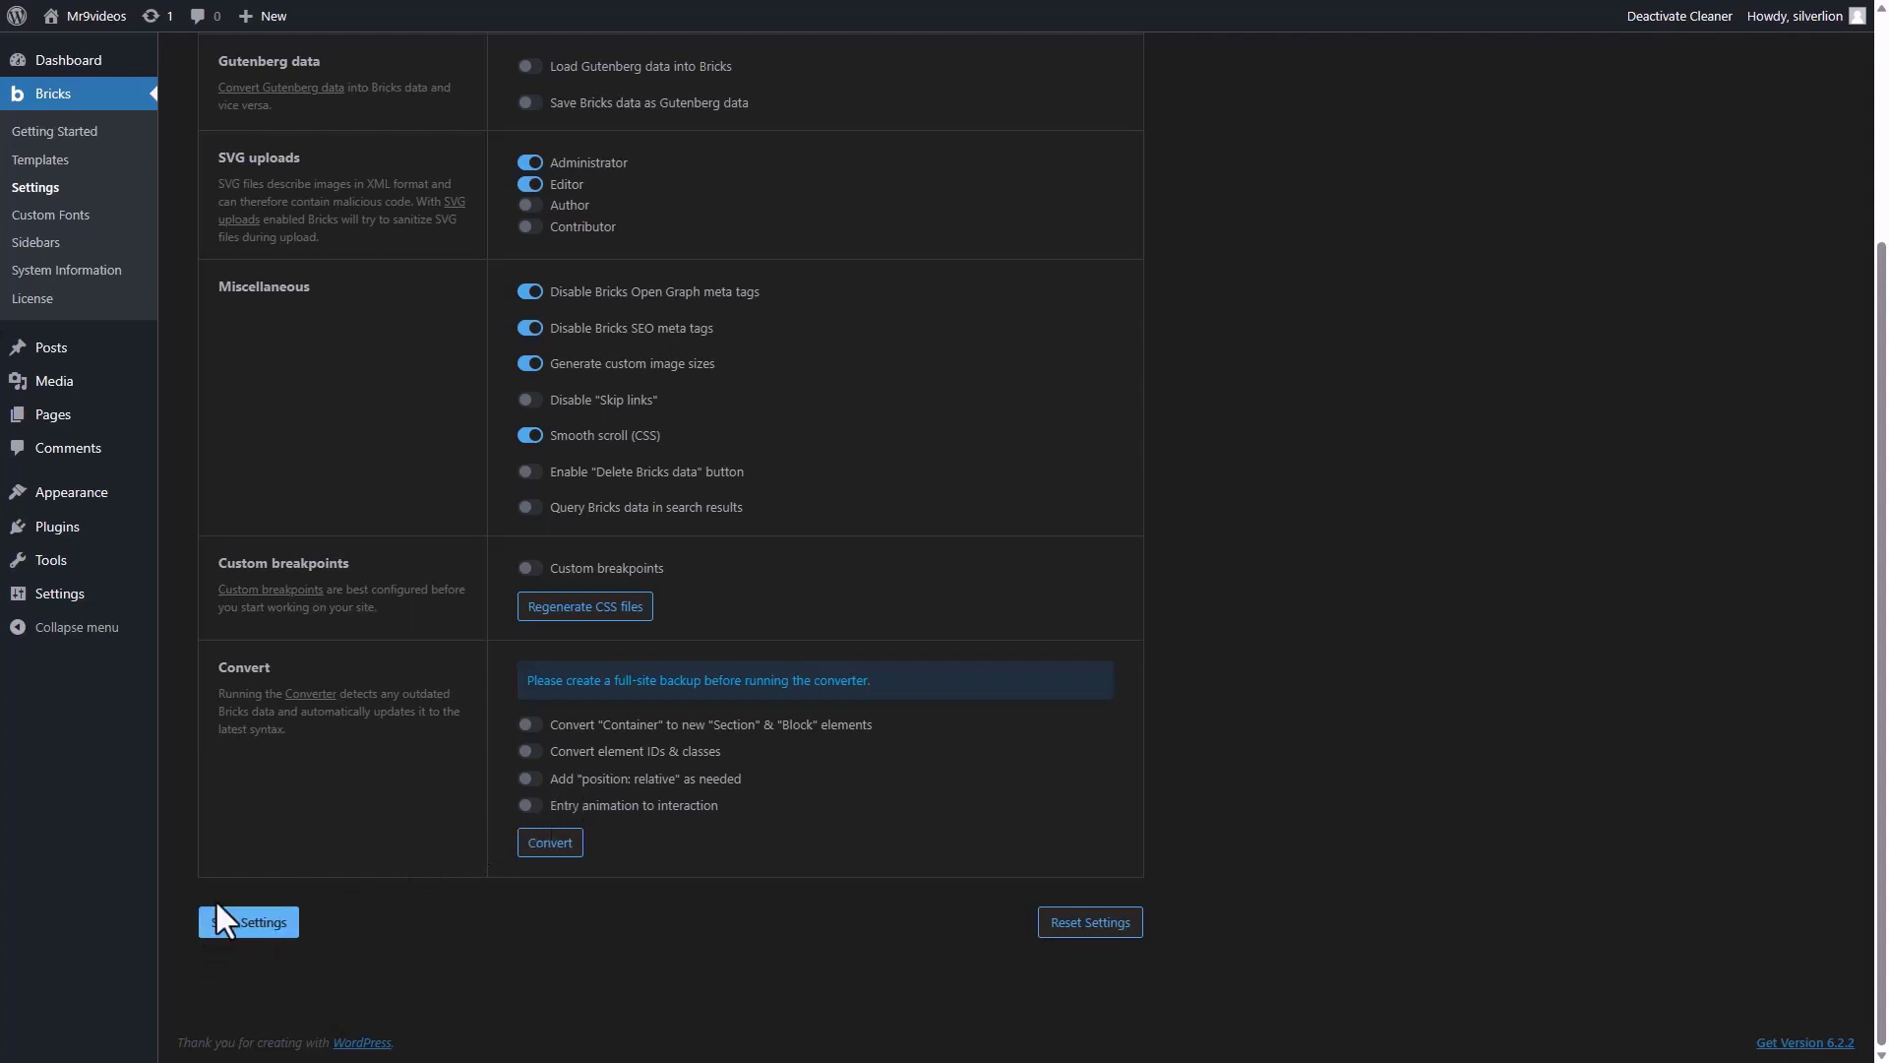
pyautogui.click(258, 943)
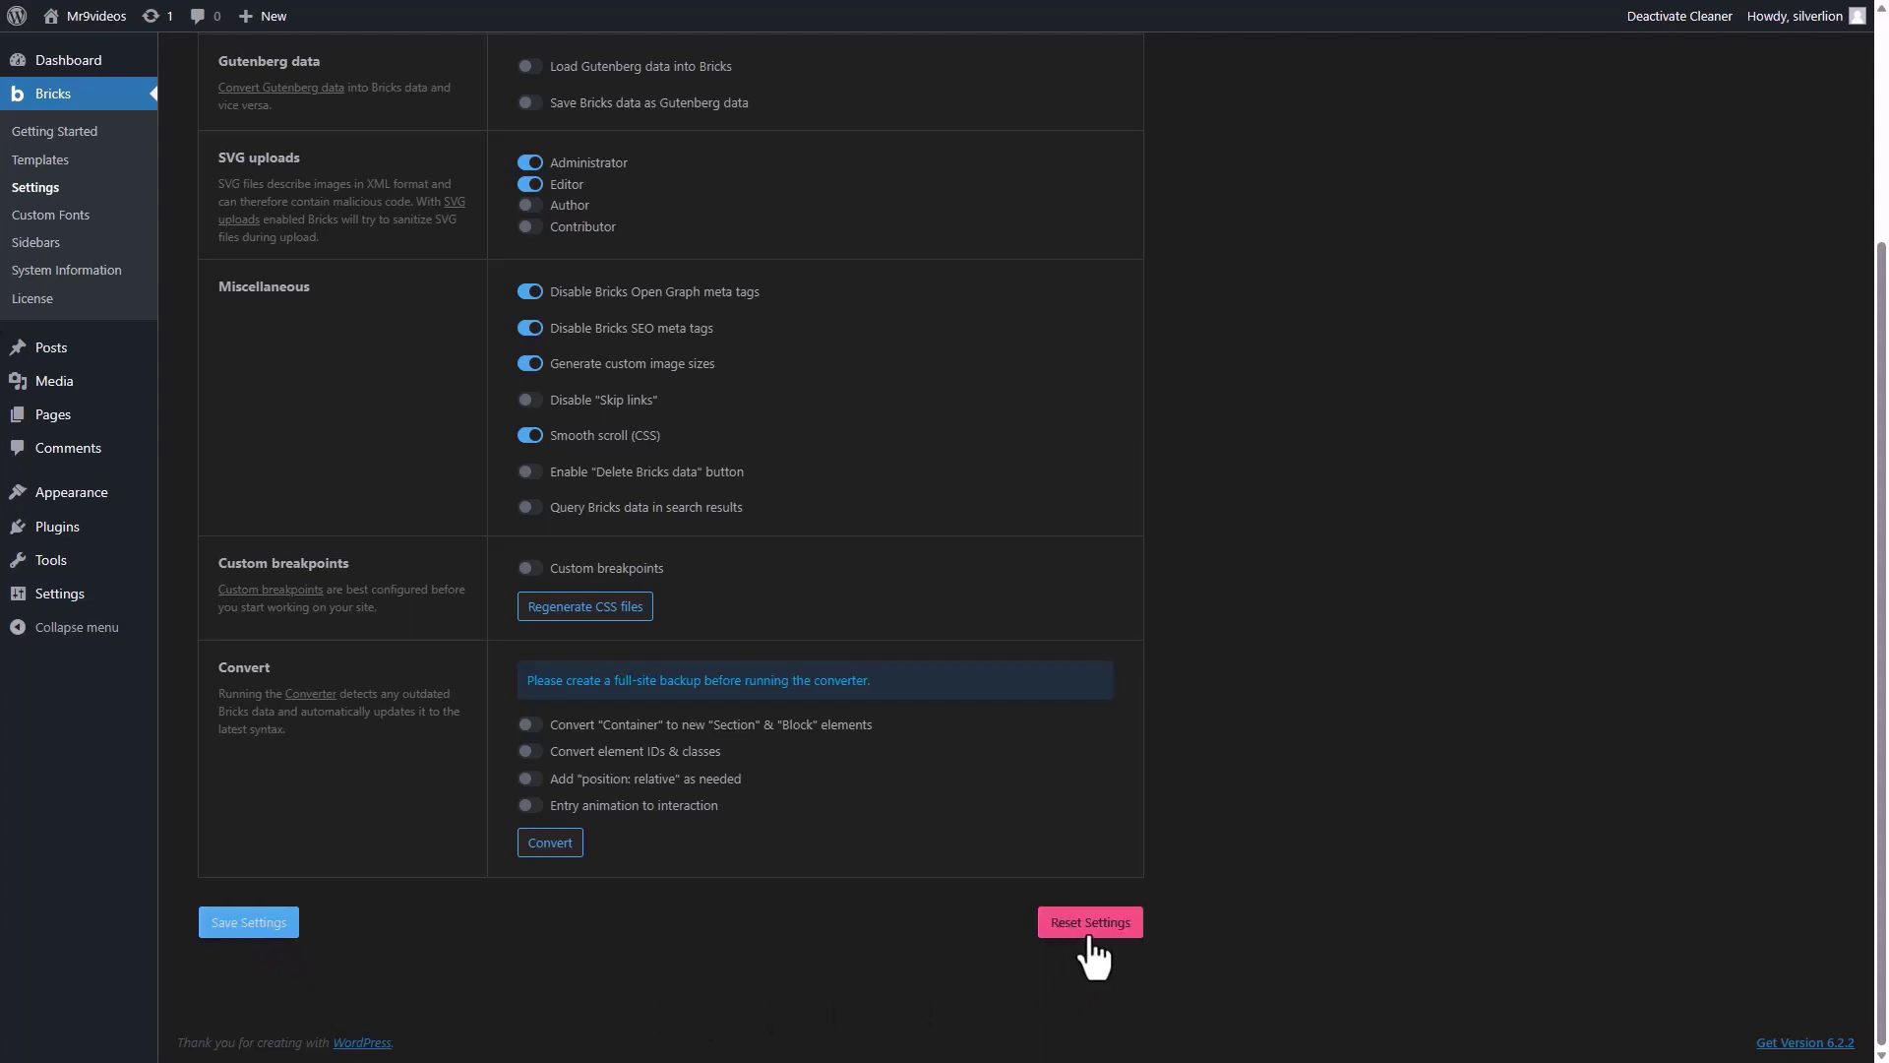
# Review the access levels offered for the Editor role in the builder access settings.
pyautogui.scroll(3, 1086, 931)
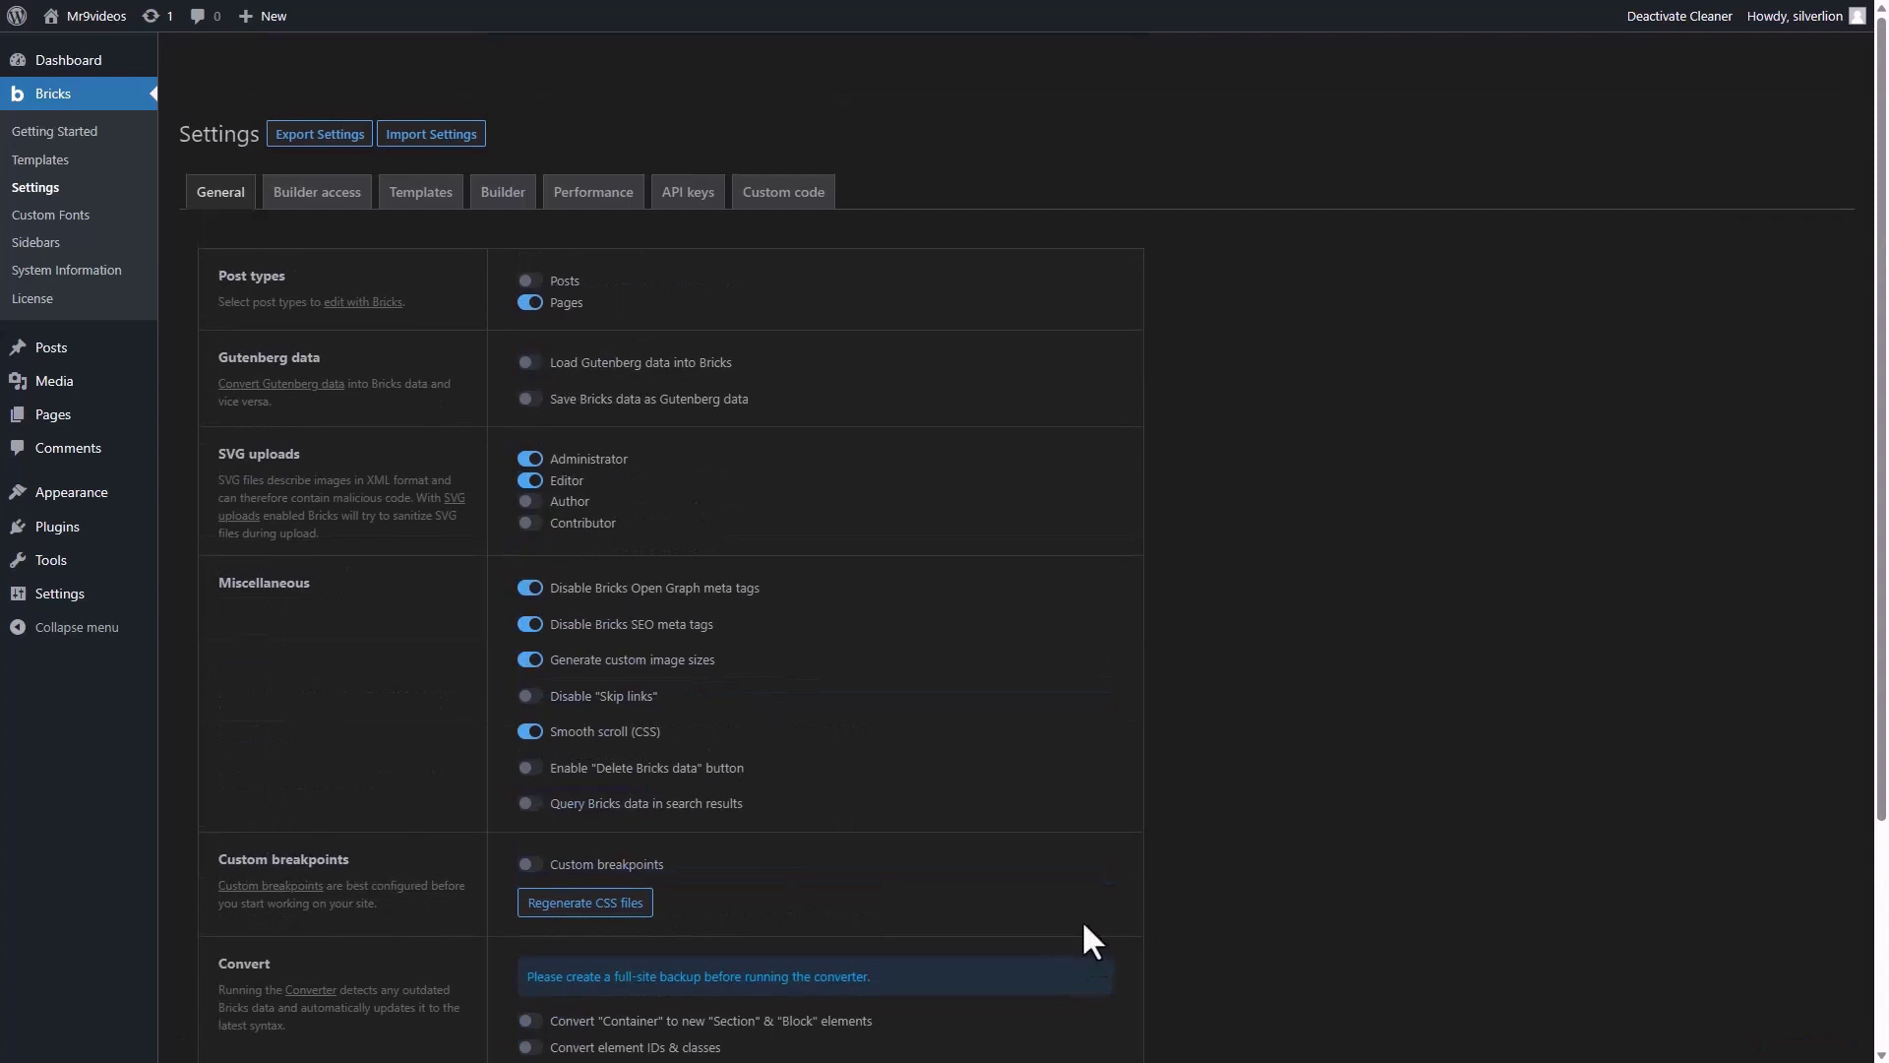
pyautogui.click(323, 194)
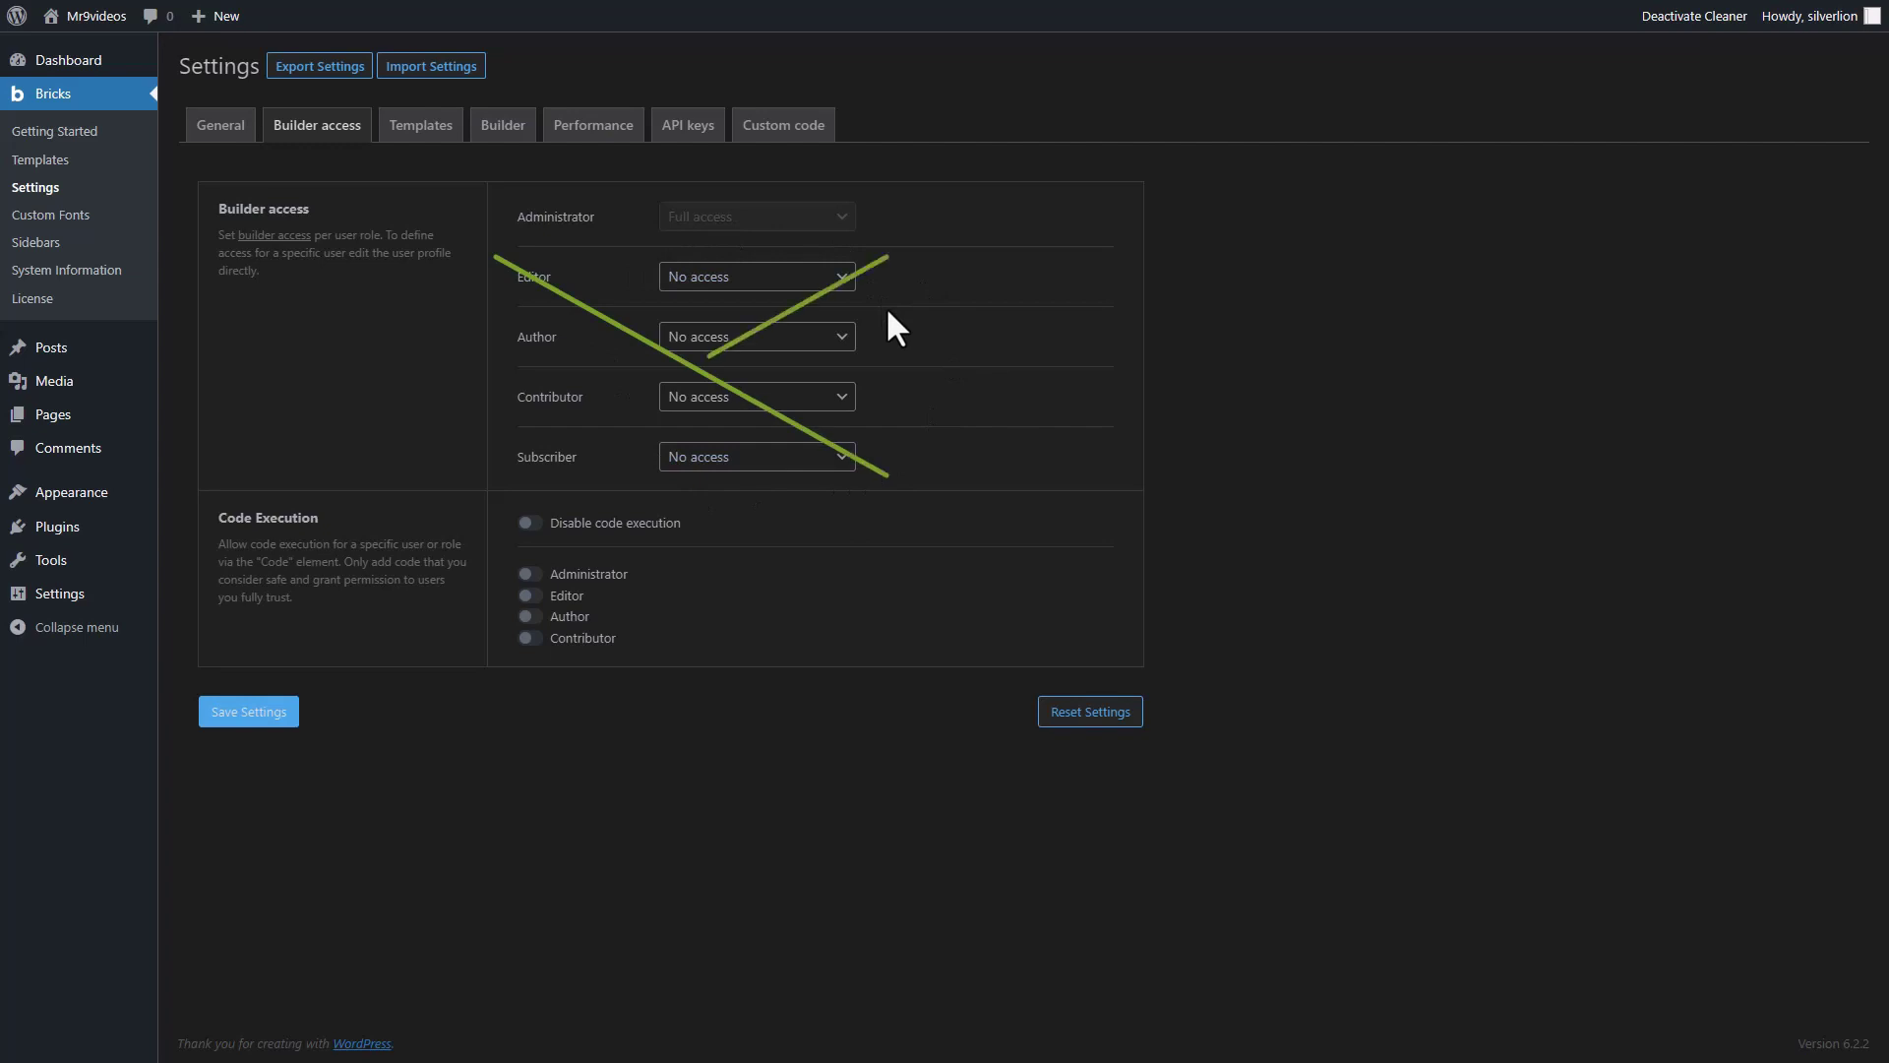
pyautogui.click(841, 279)
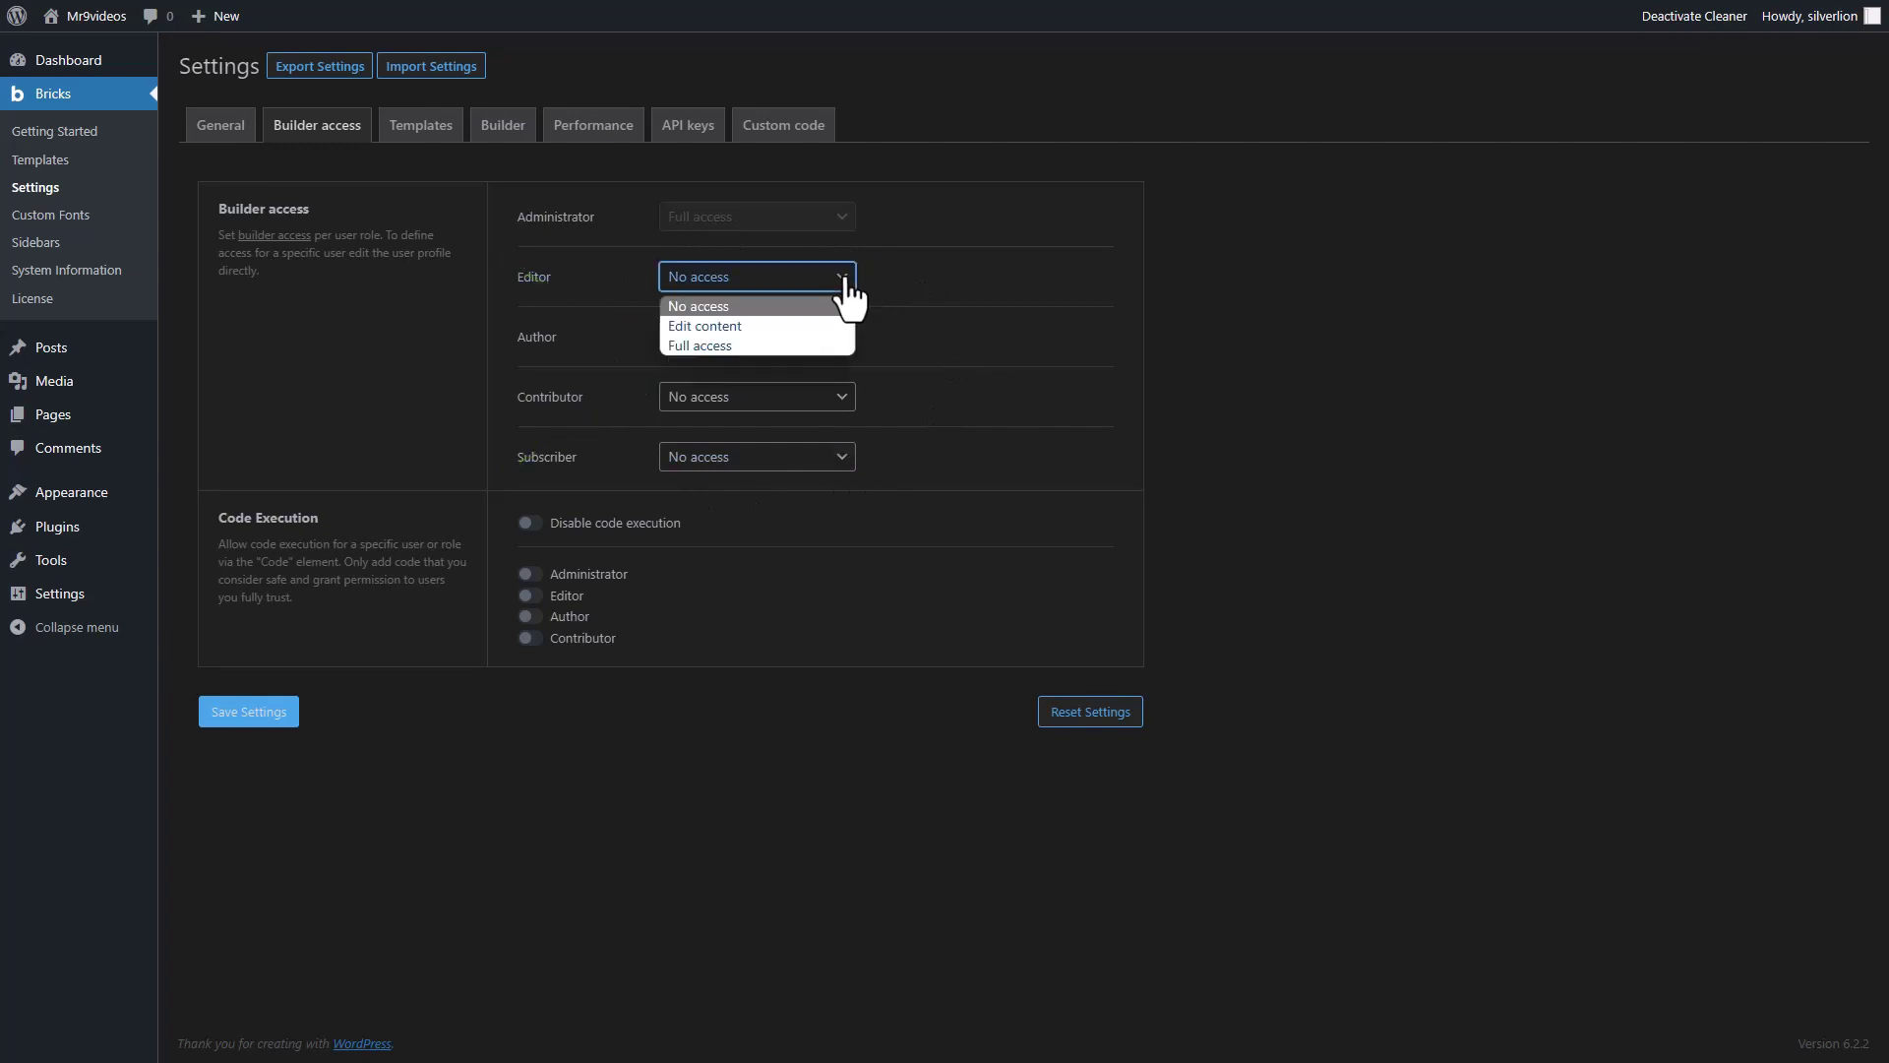
pyautogui.click(752, 328)
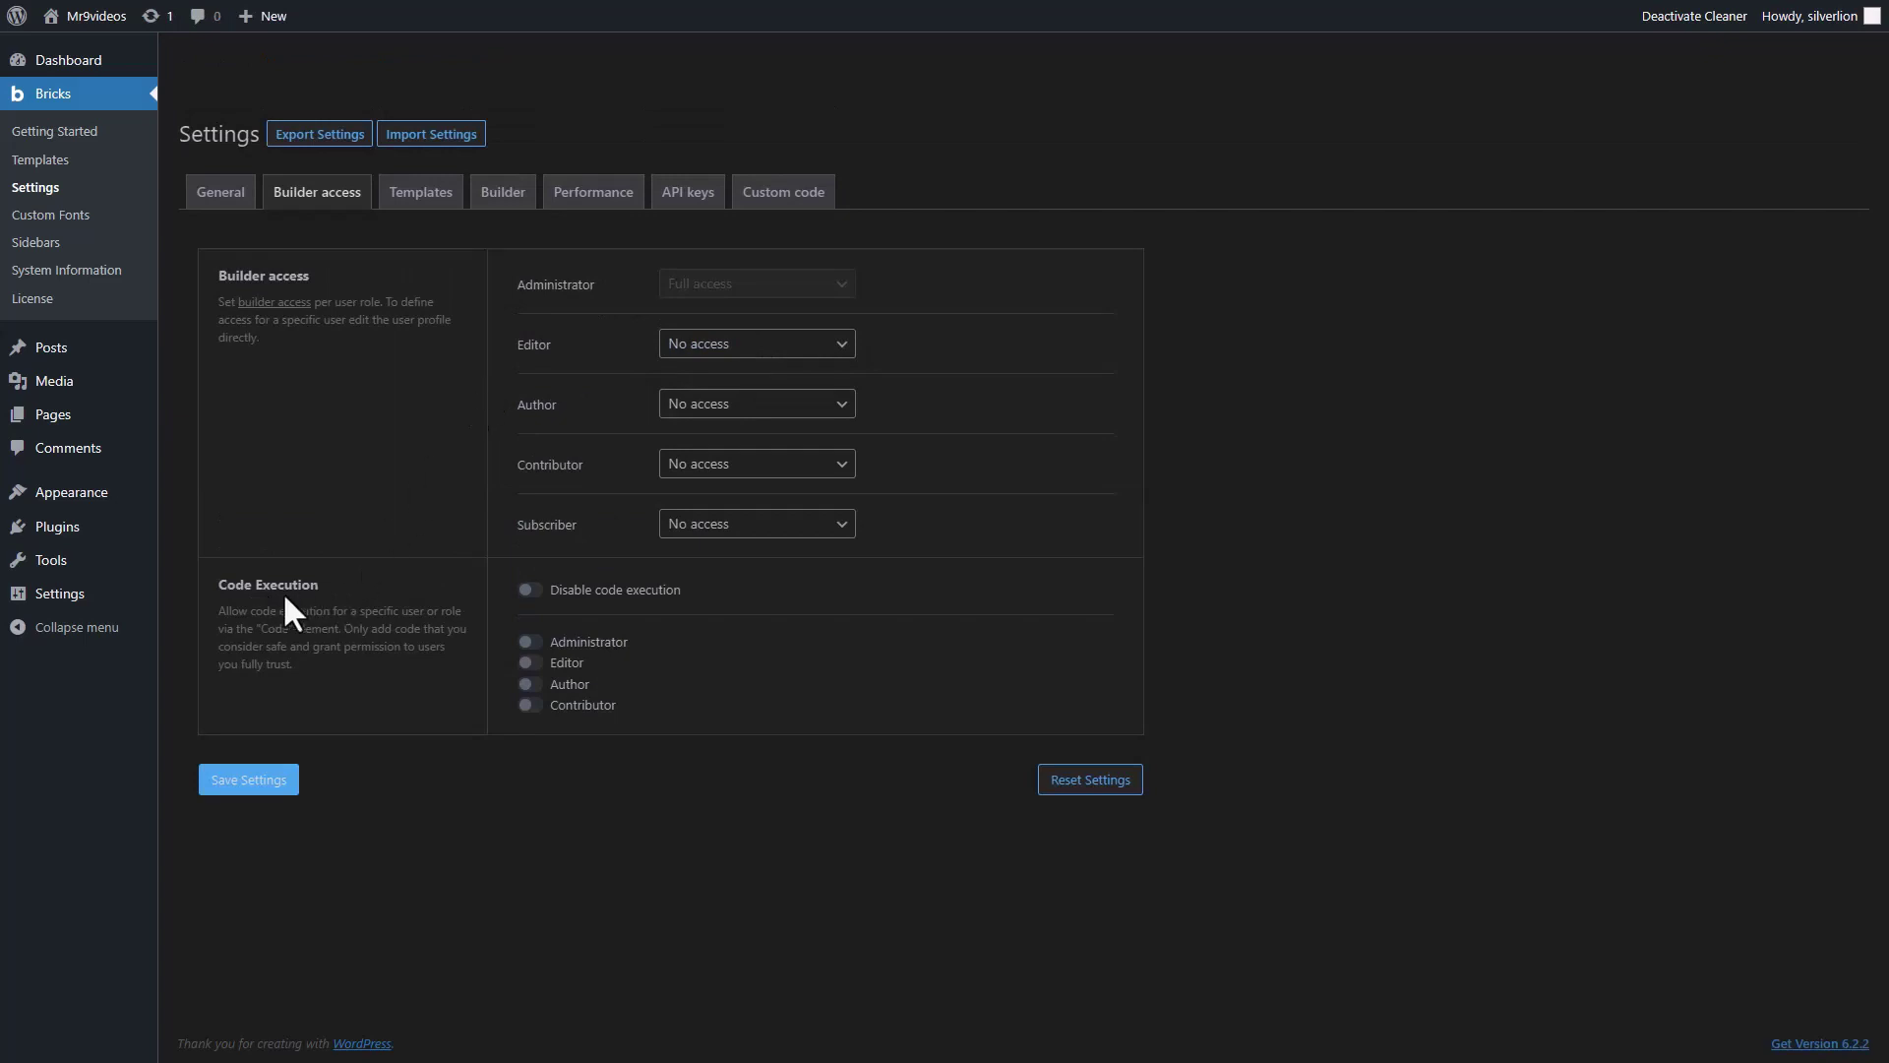
# Switch to the water drop cards template in the Bricks builder and add a Code element inside the Section below the Container.
pyautogui.click(578, 14)
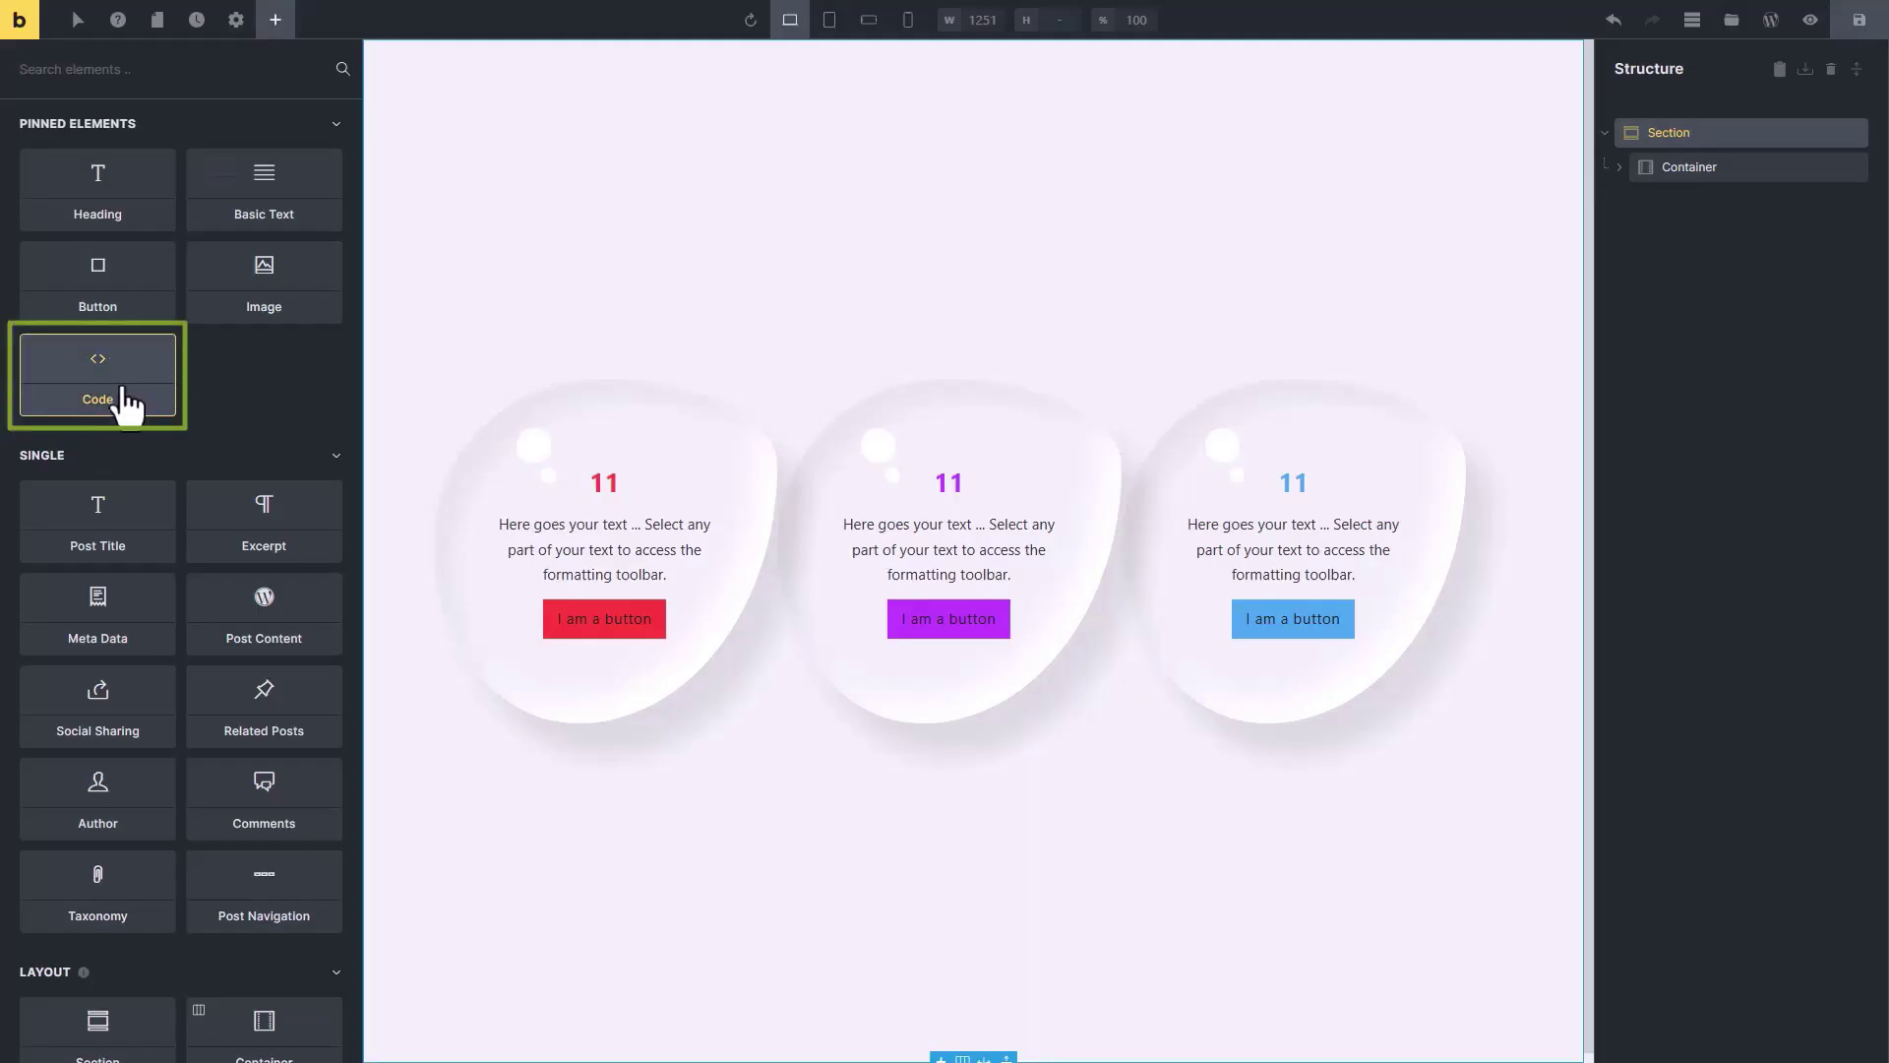
pyautogui.moveTo(126, 396); pyautogui.dragTo(1678, 199)
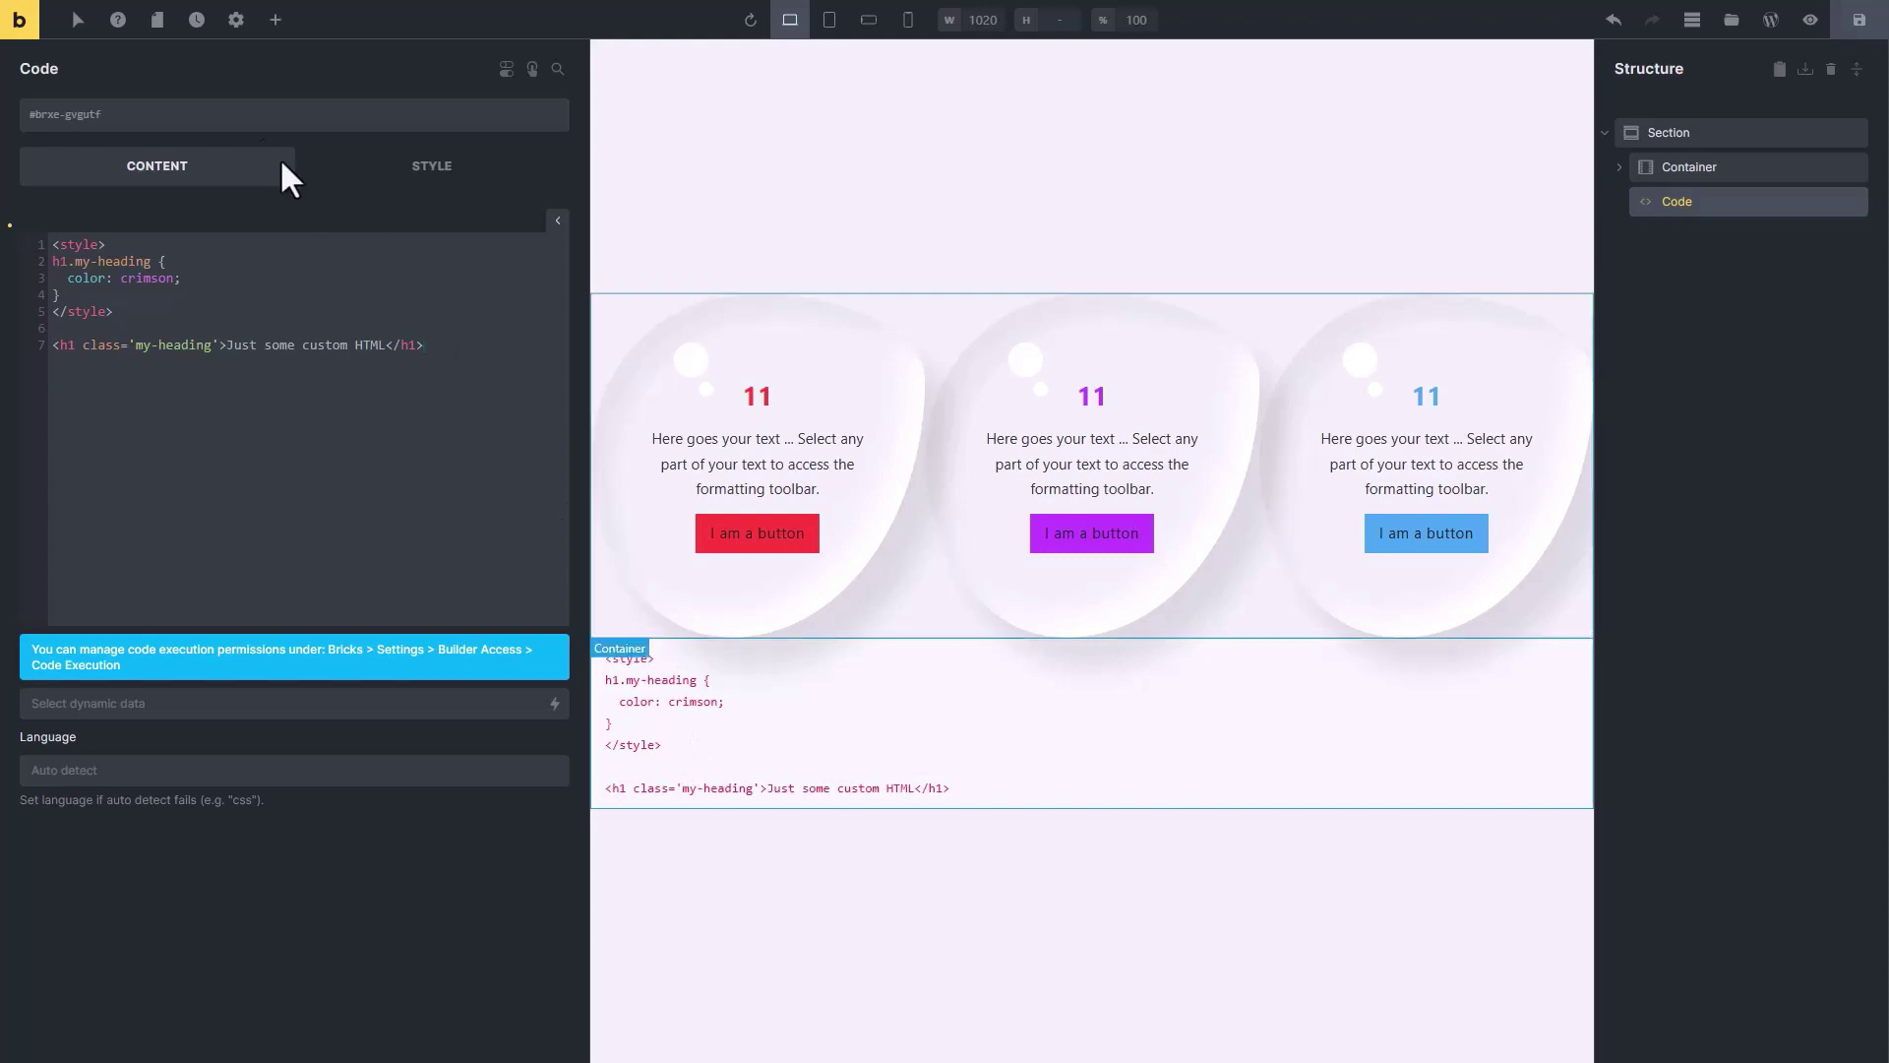
# Return to the Bricks settings, allow code execution for the Administrator and Editor roles, and save the settings.
pyautogui.moveTo(25, 7)
pyautogui.click(134, 7)
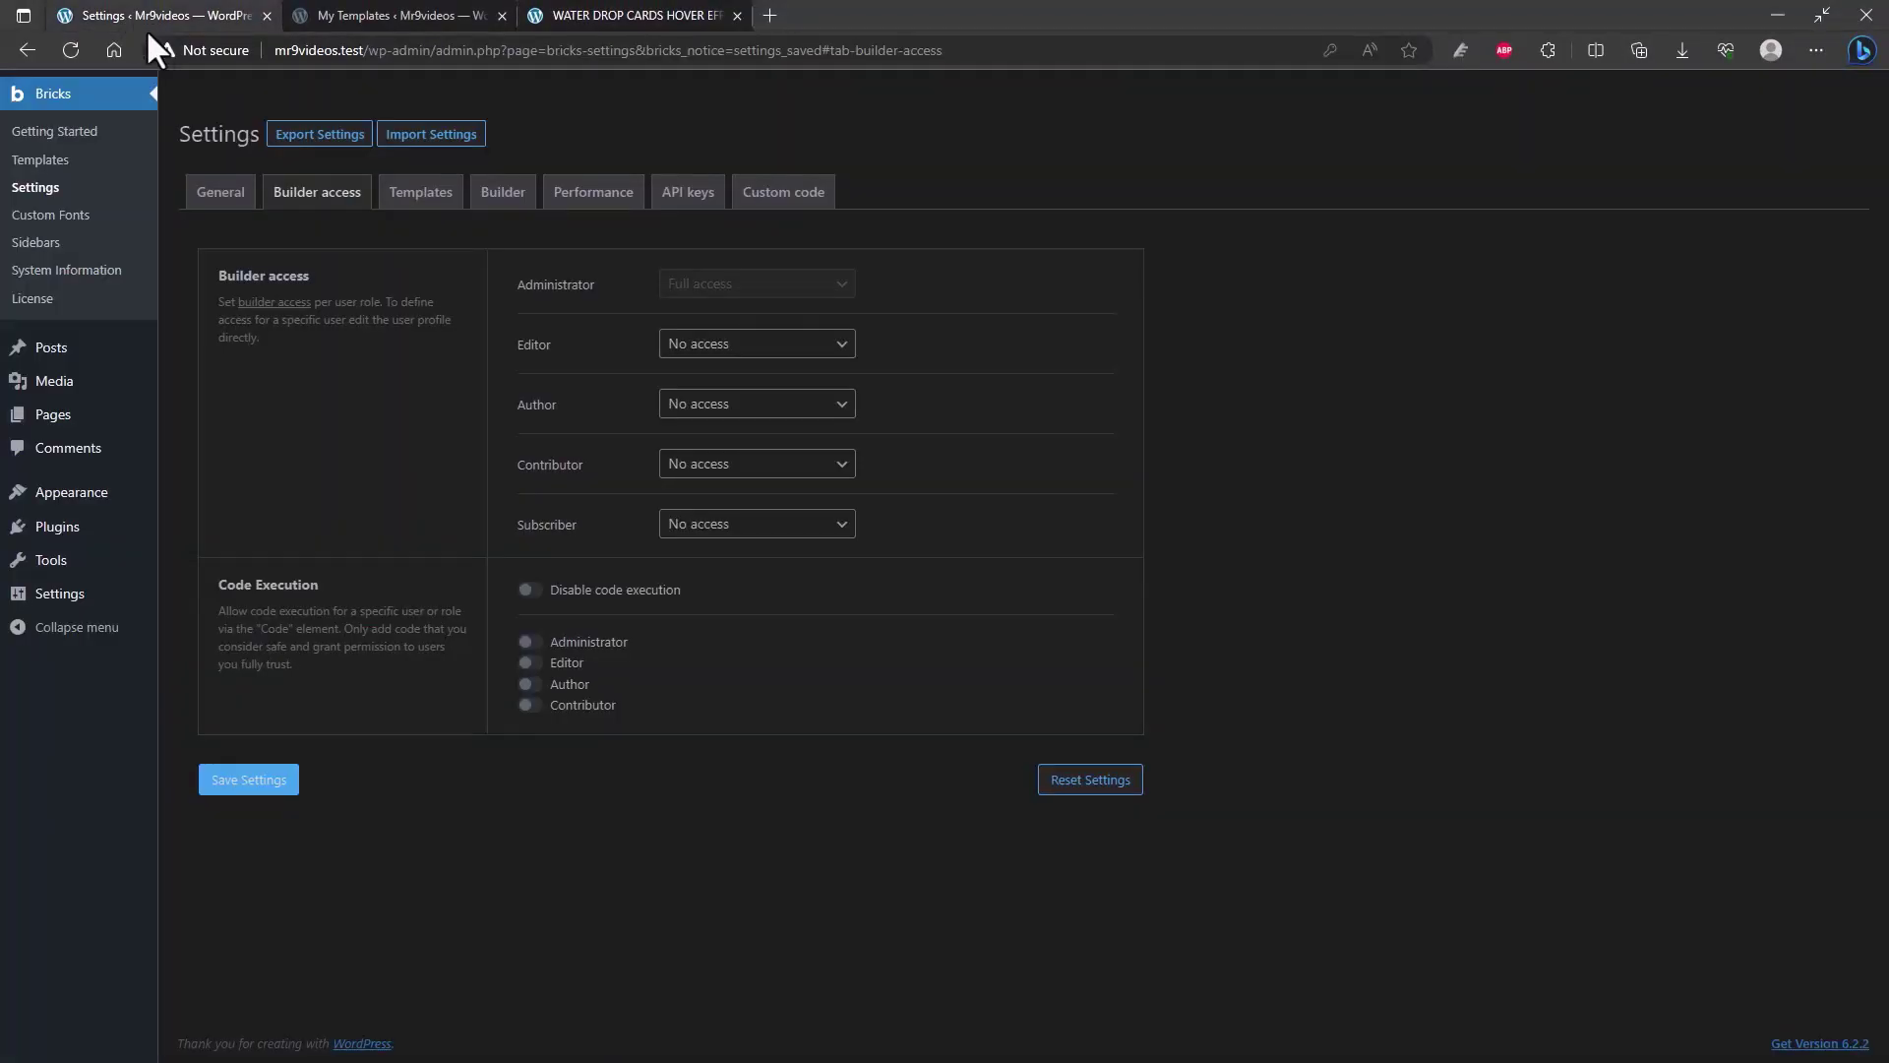
pyautogui.click(532, 642)
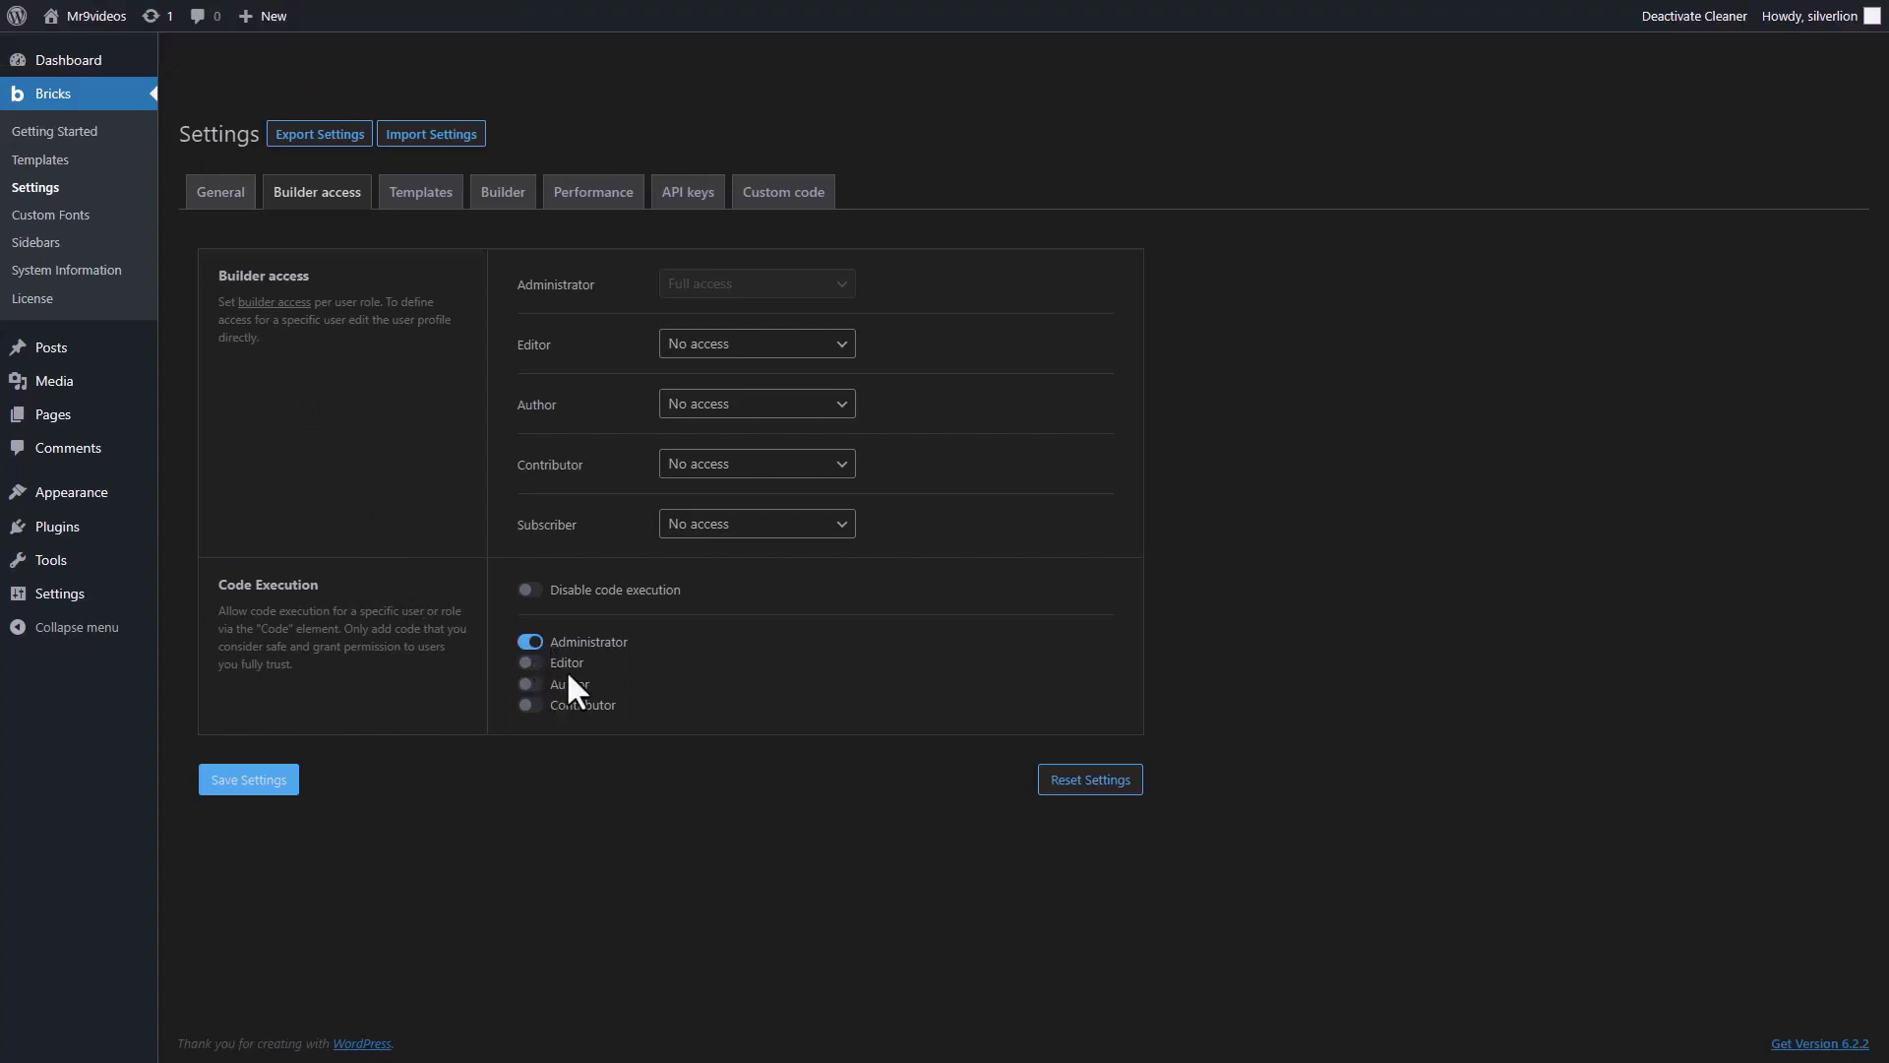
pyautogui.click(530, 663)
pyautogui.click(244, 799)
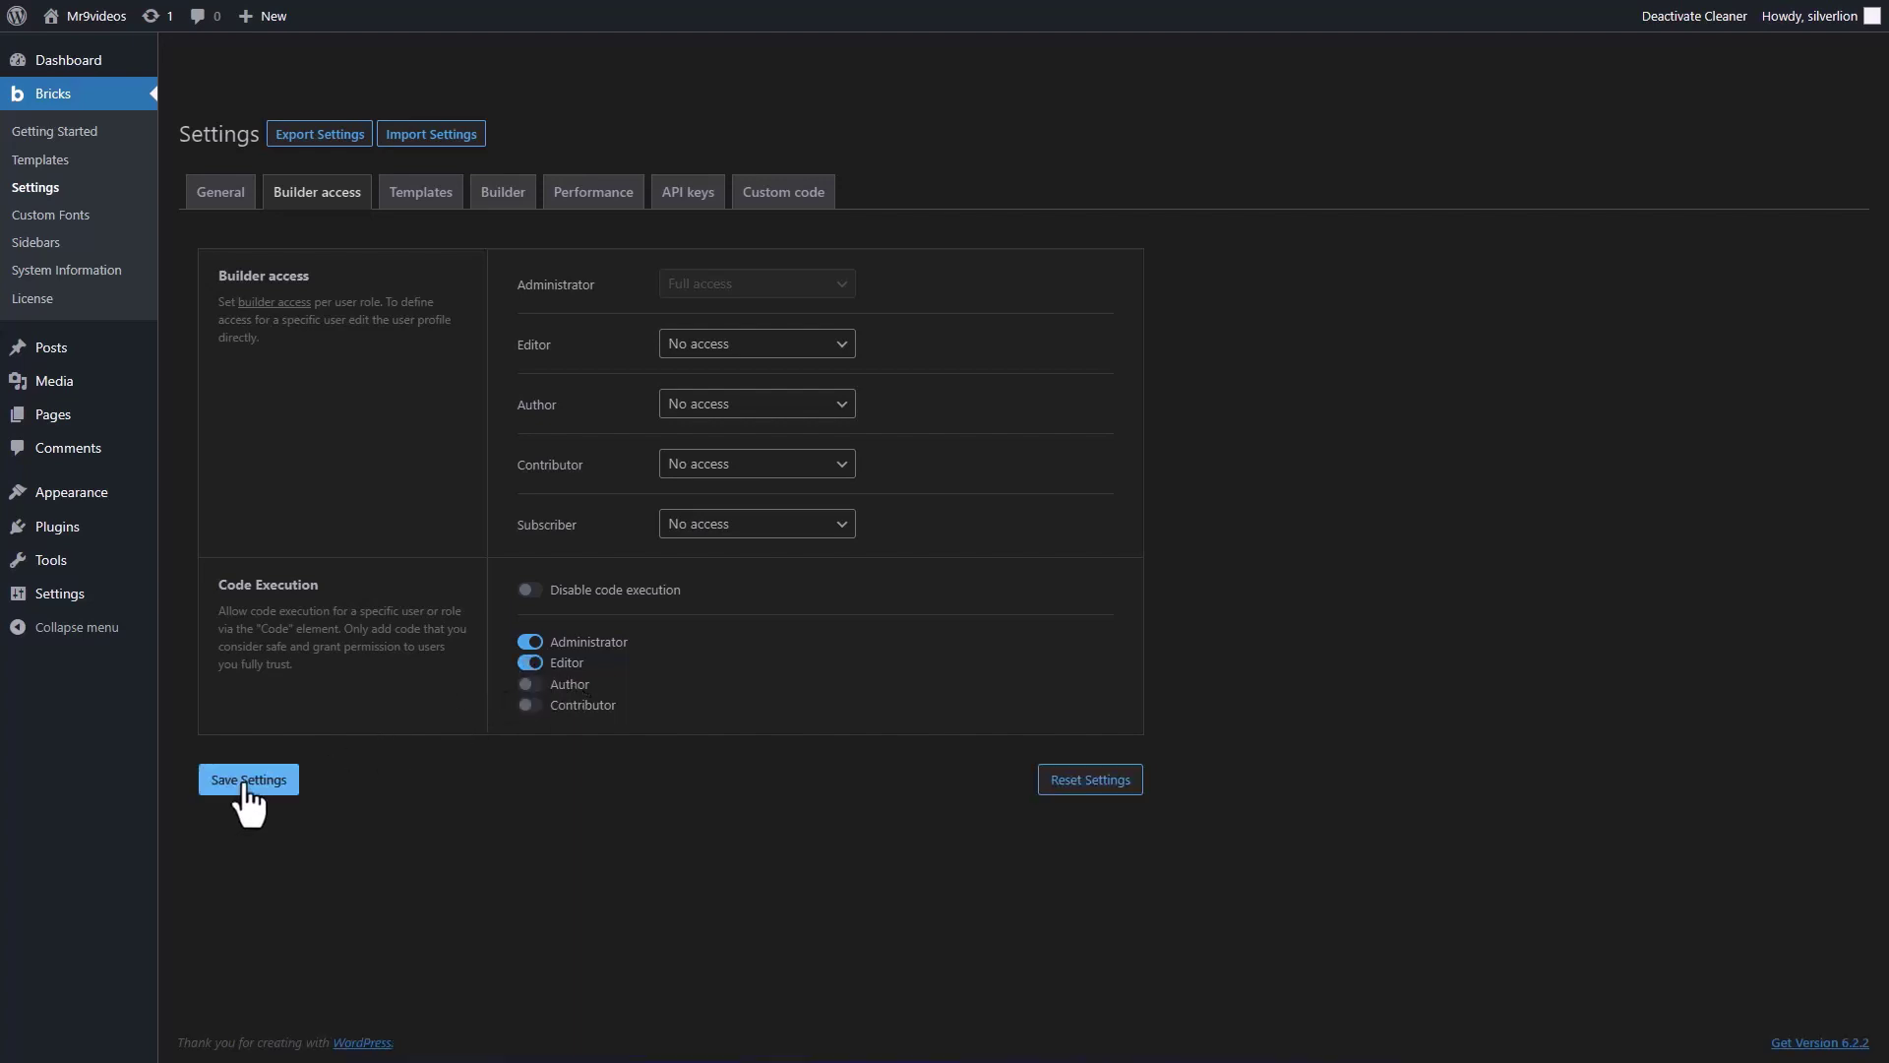
# Return to the water drop cards template and turn on Execute code for the Code element.
pyautogui.click(624, 14)
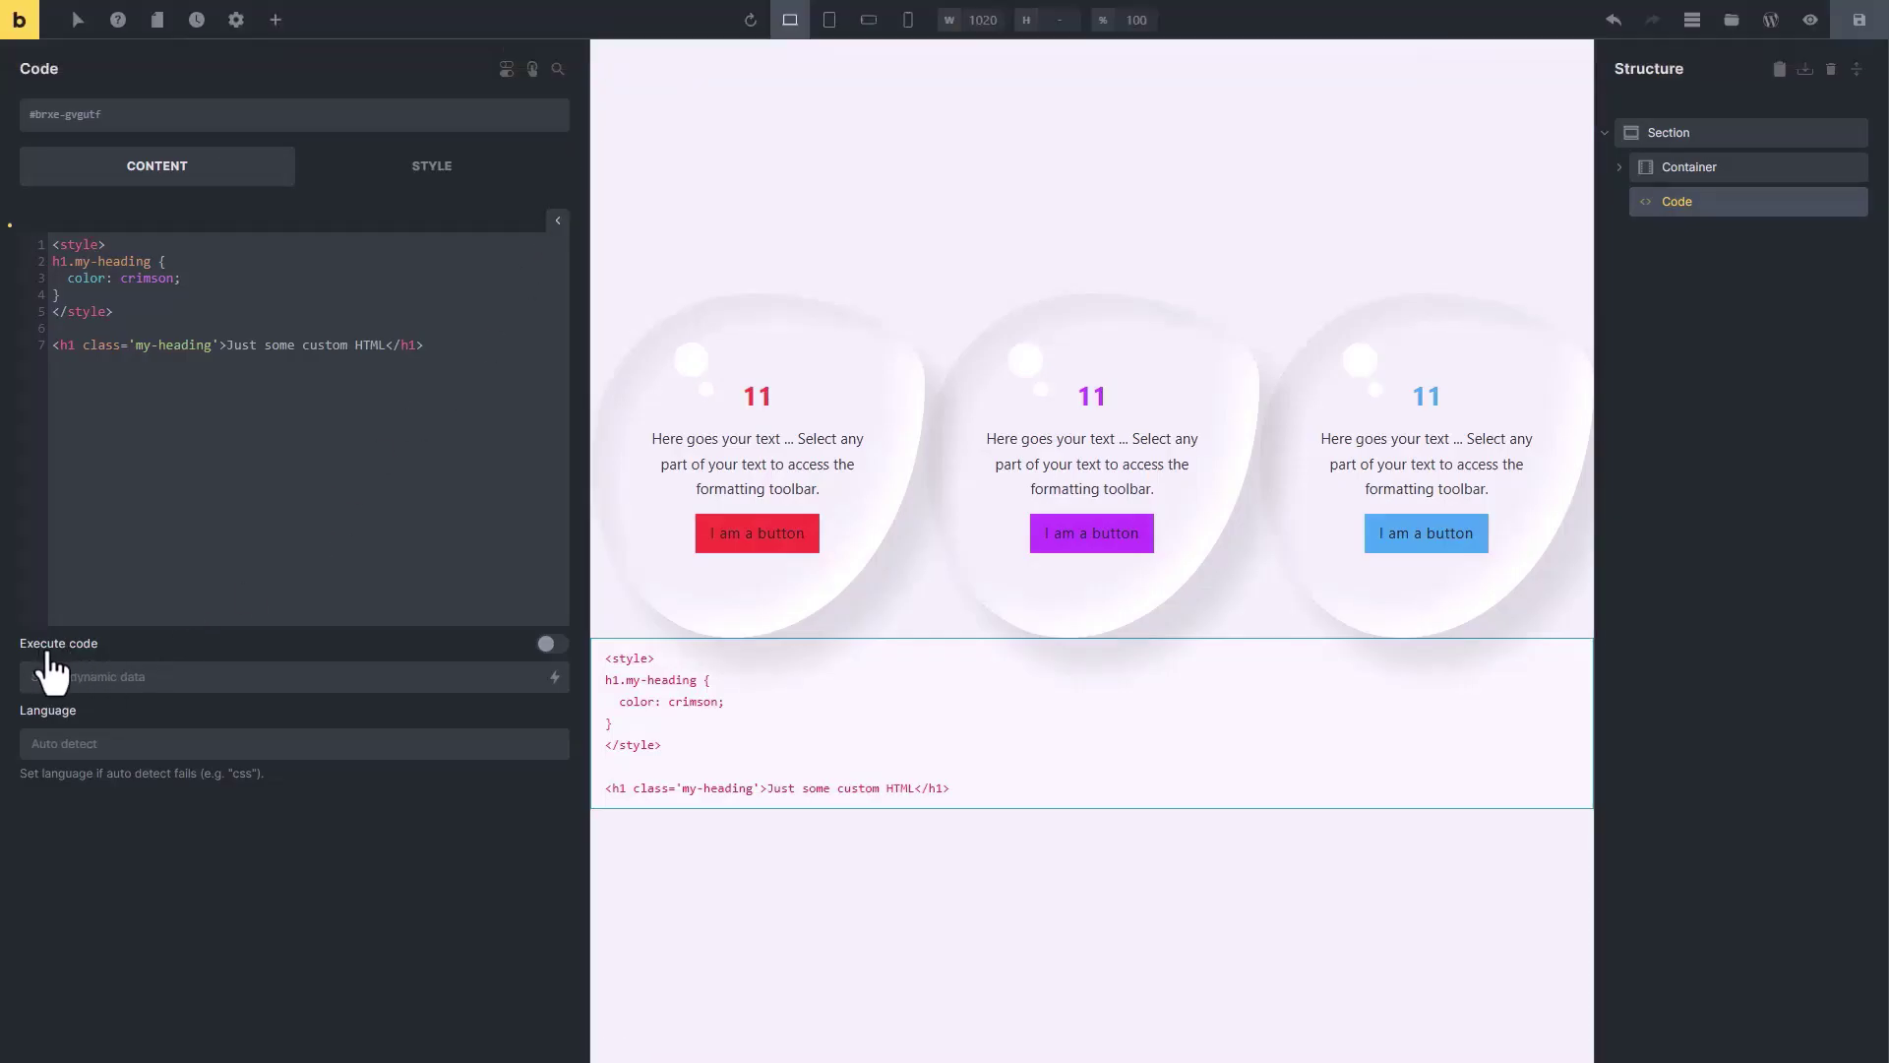
pyautogui.click(551, 645)
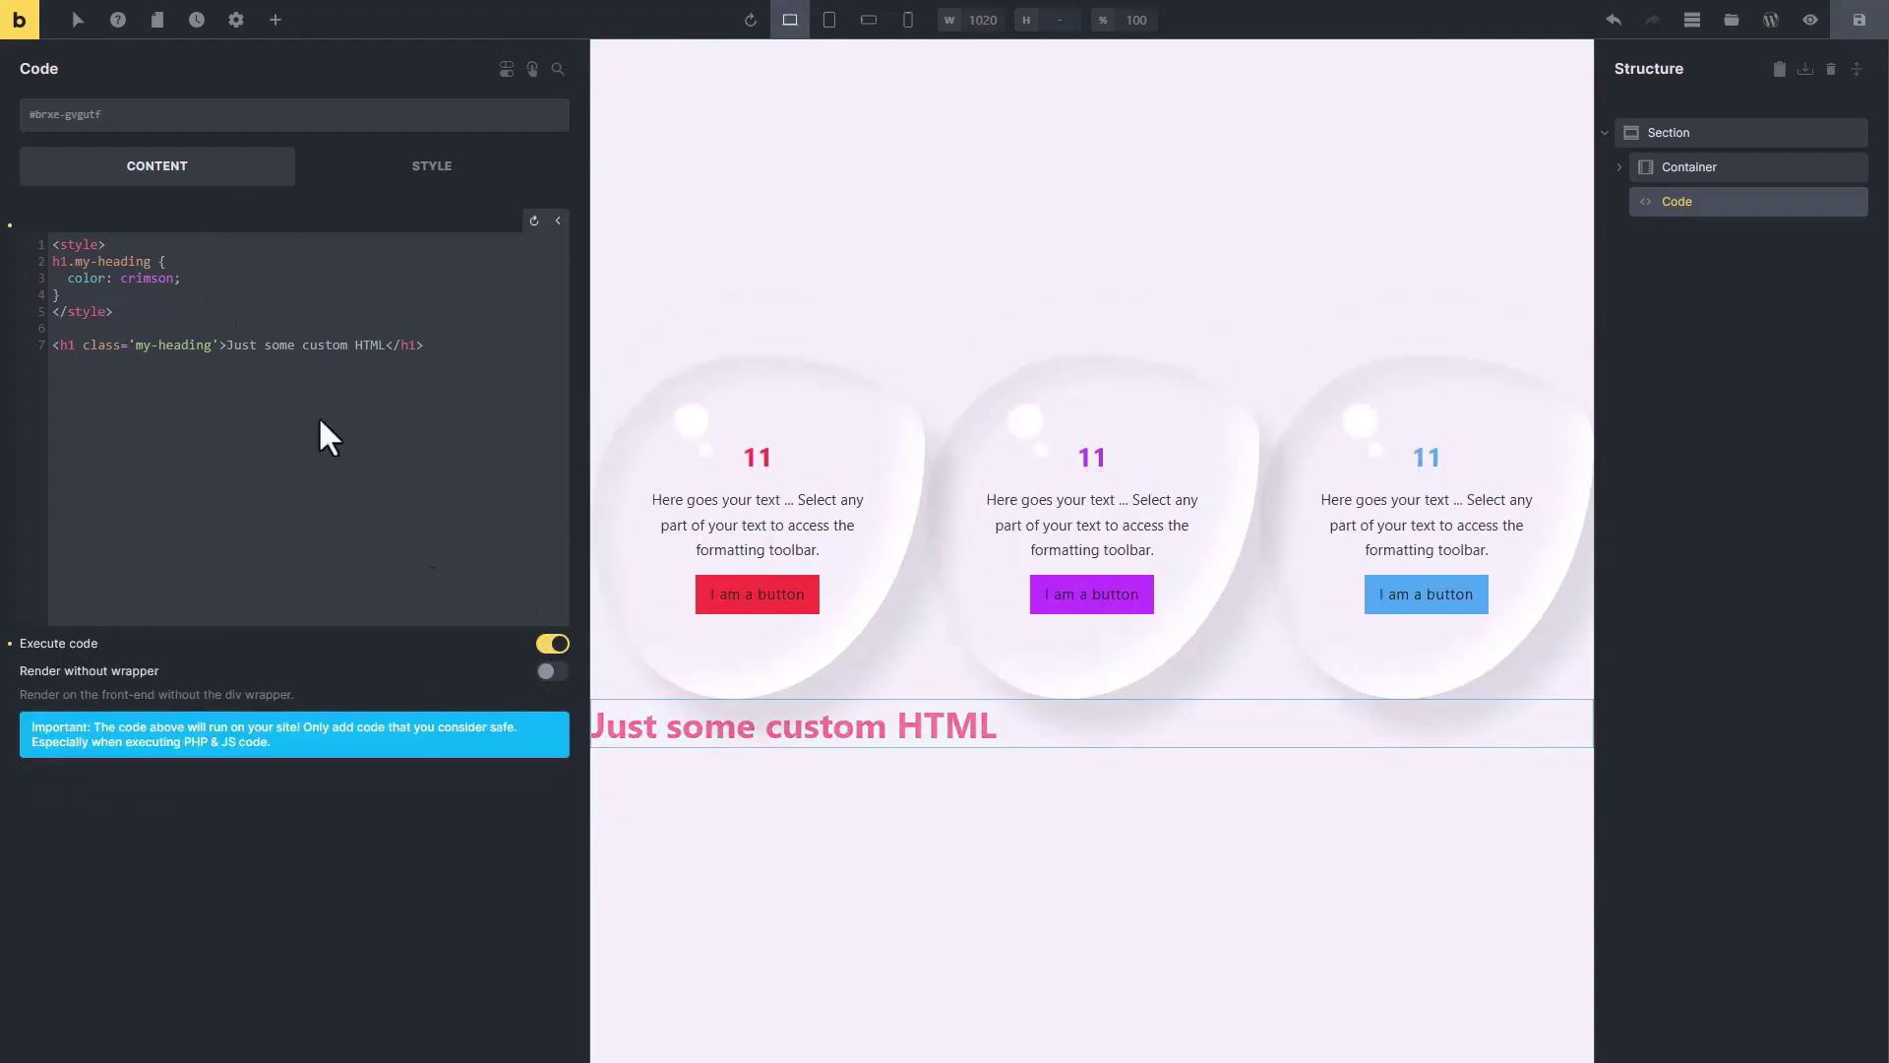
# Review the Bricks template settings, including template access, remote templates and template conversion, and save the settings.
pyautogui.click(159, 8)
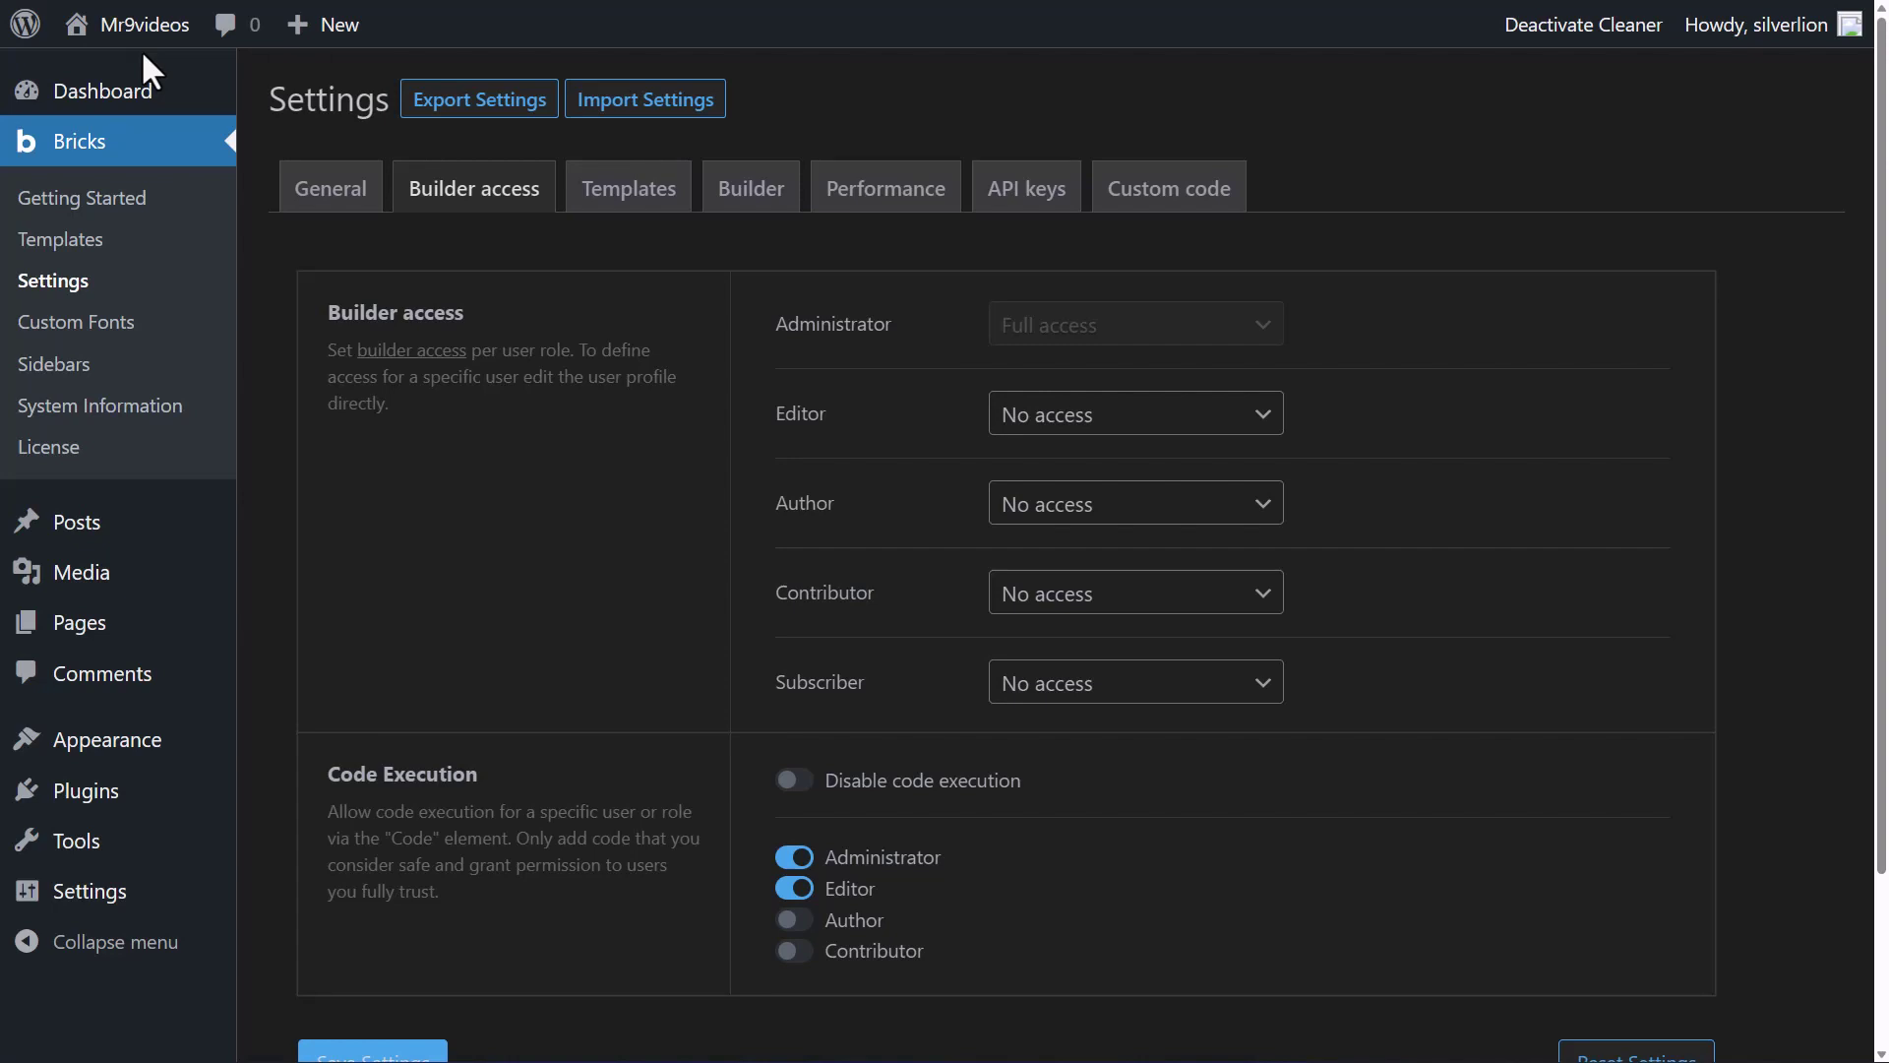
pyautogui.click(625, 197)
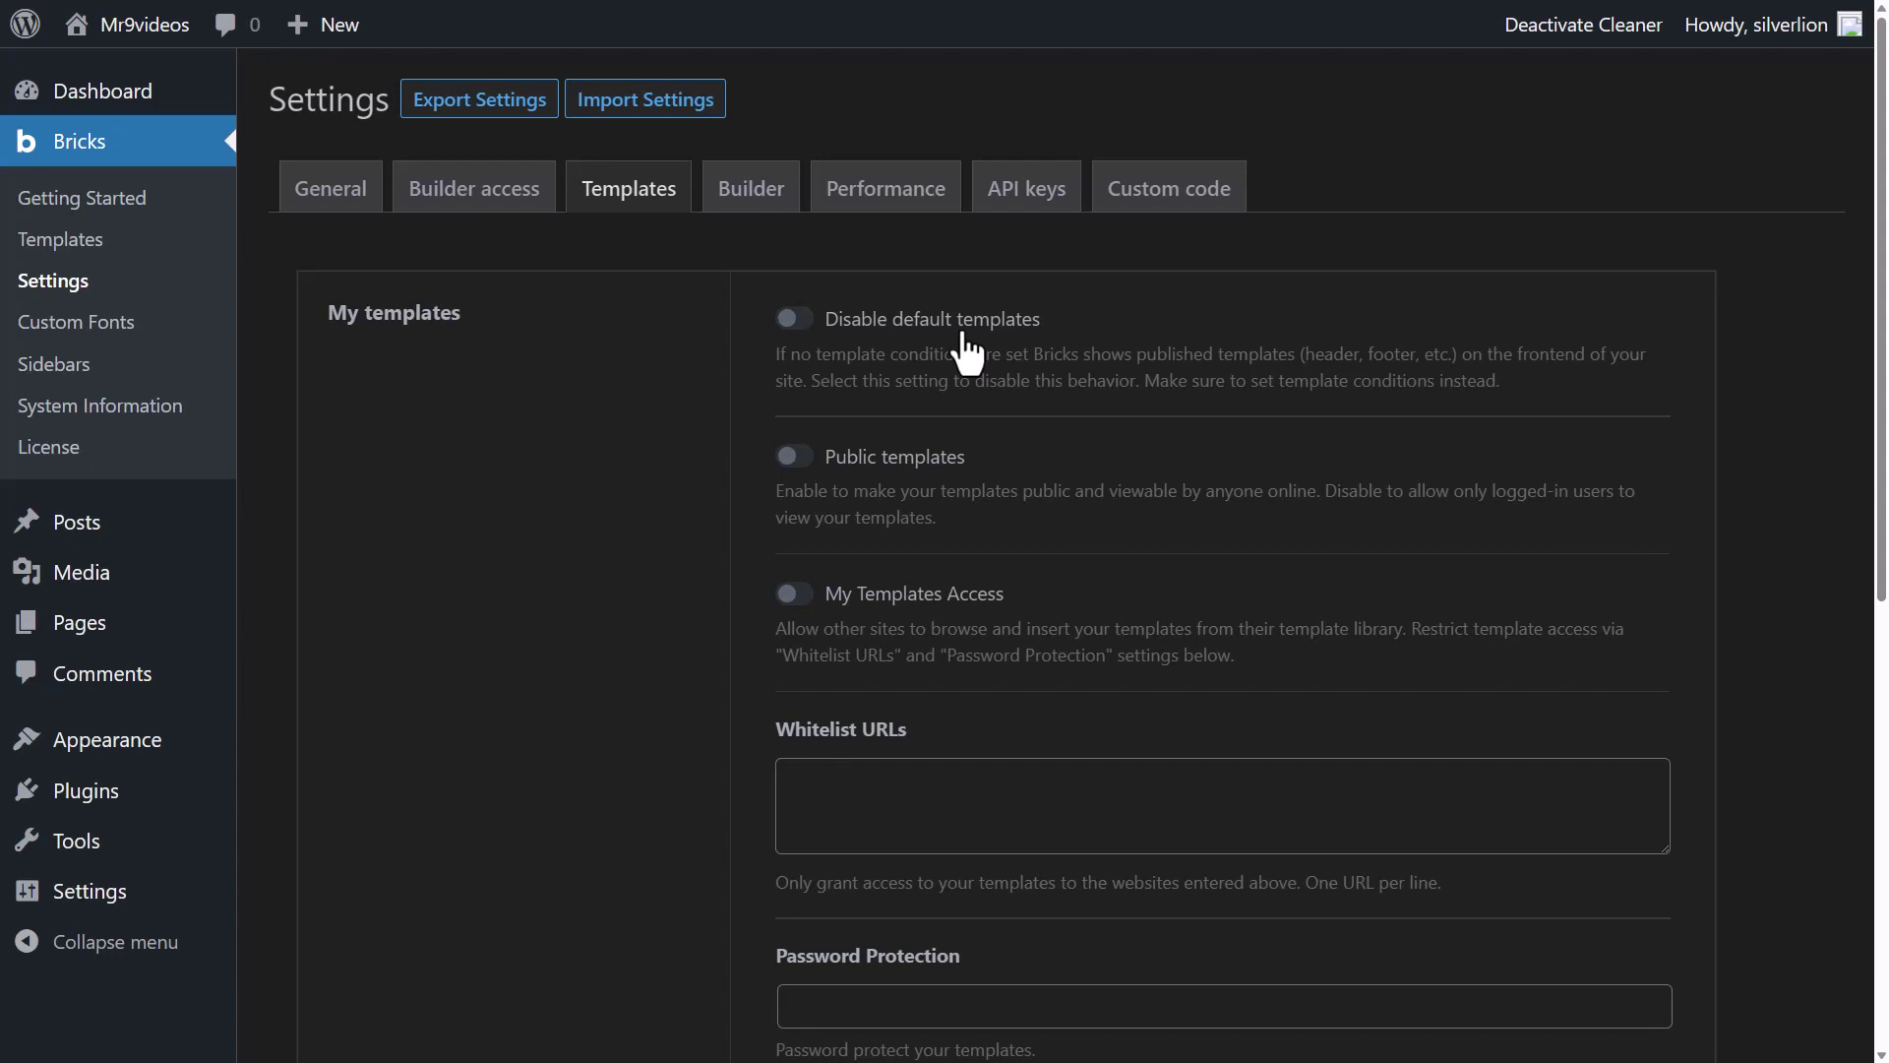
pyautogui.click(802, 325)
pyautogui.scroll(-5, 826, 487)
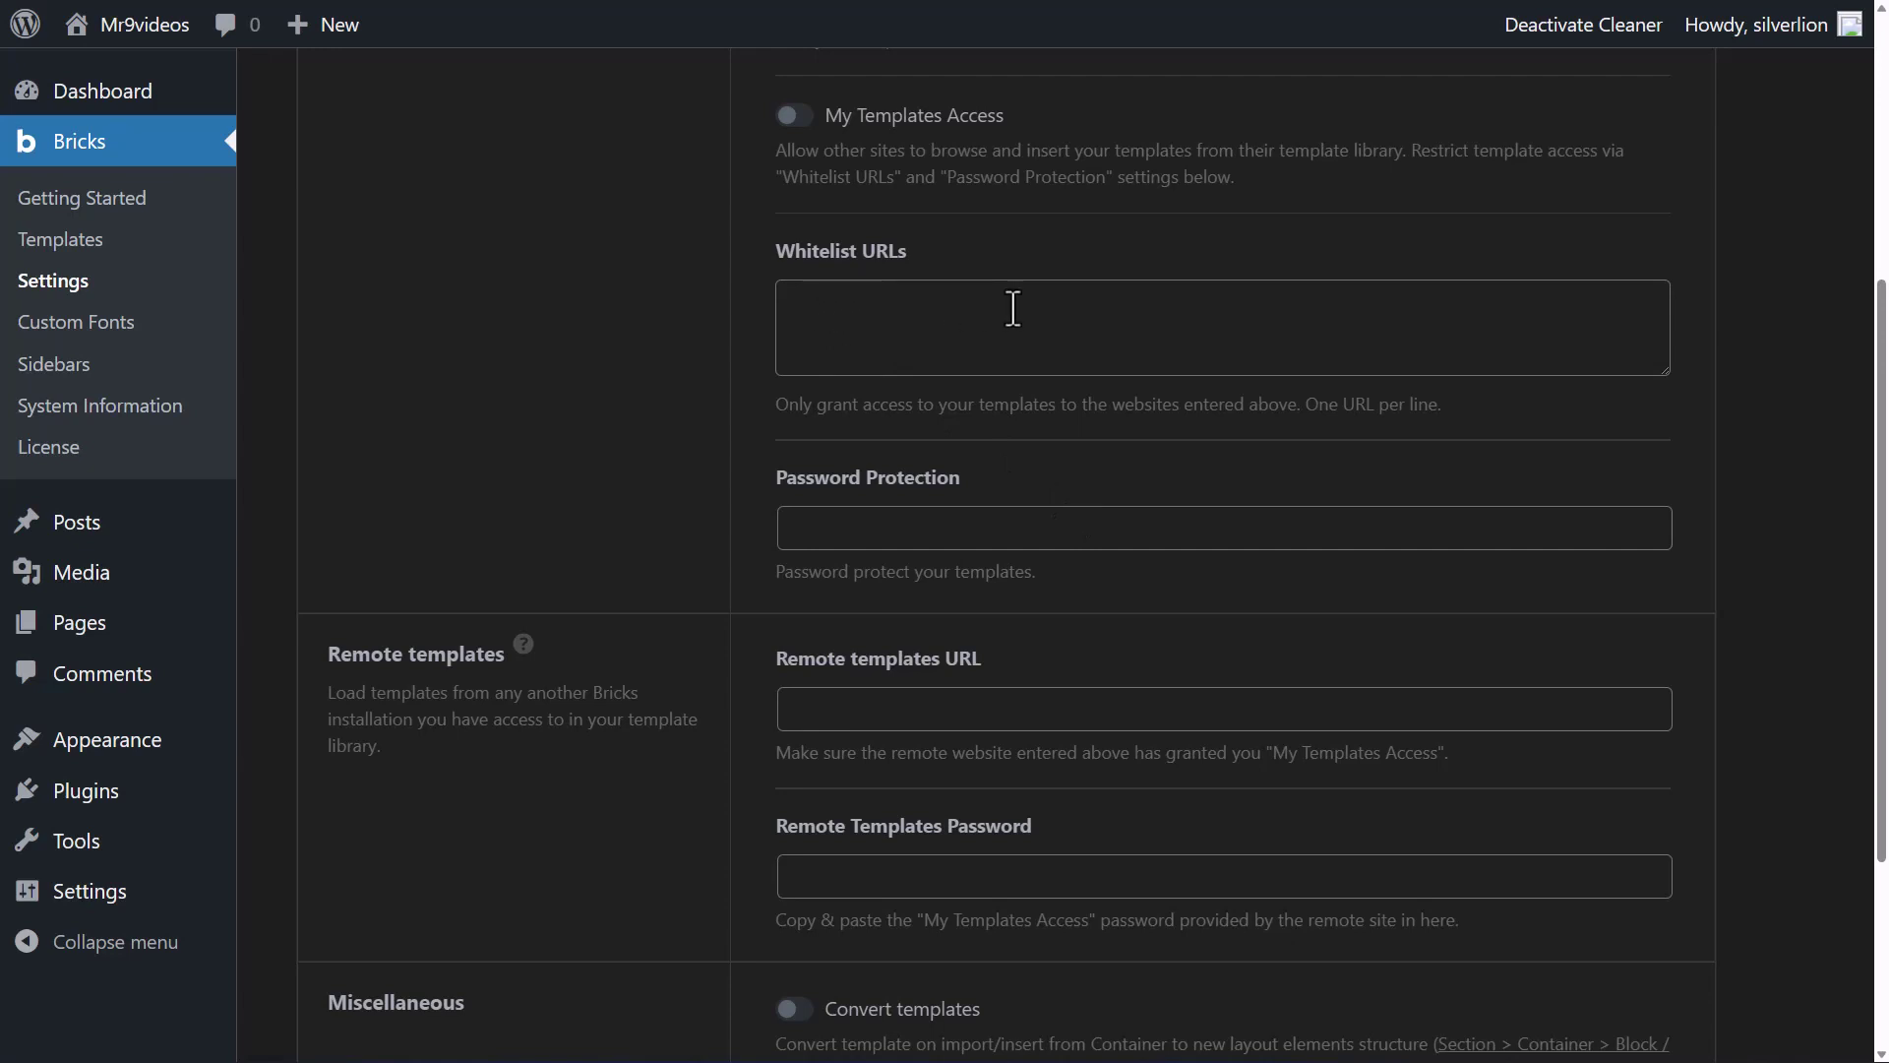
pyautogui.scroll(-3, 746, 578)
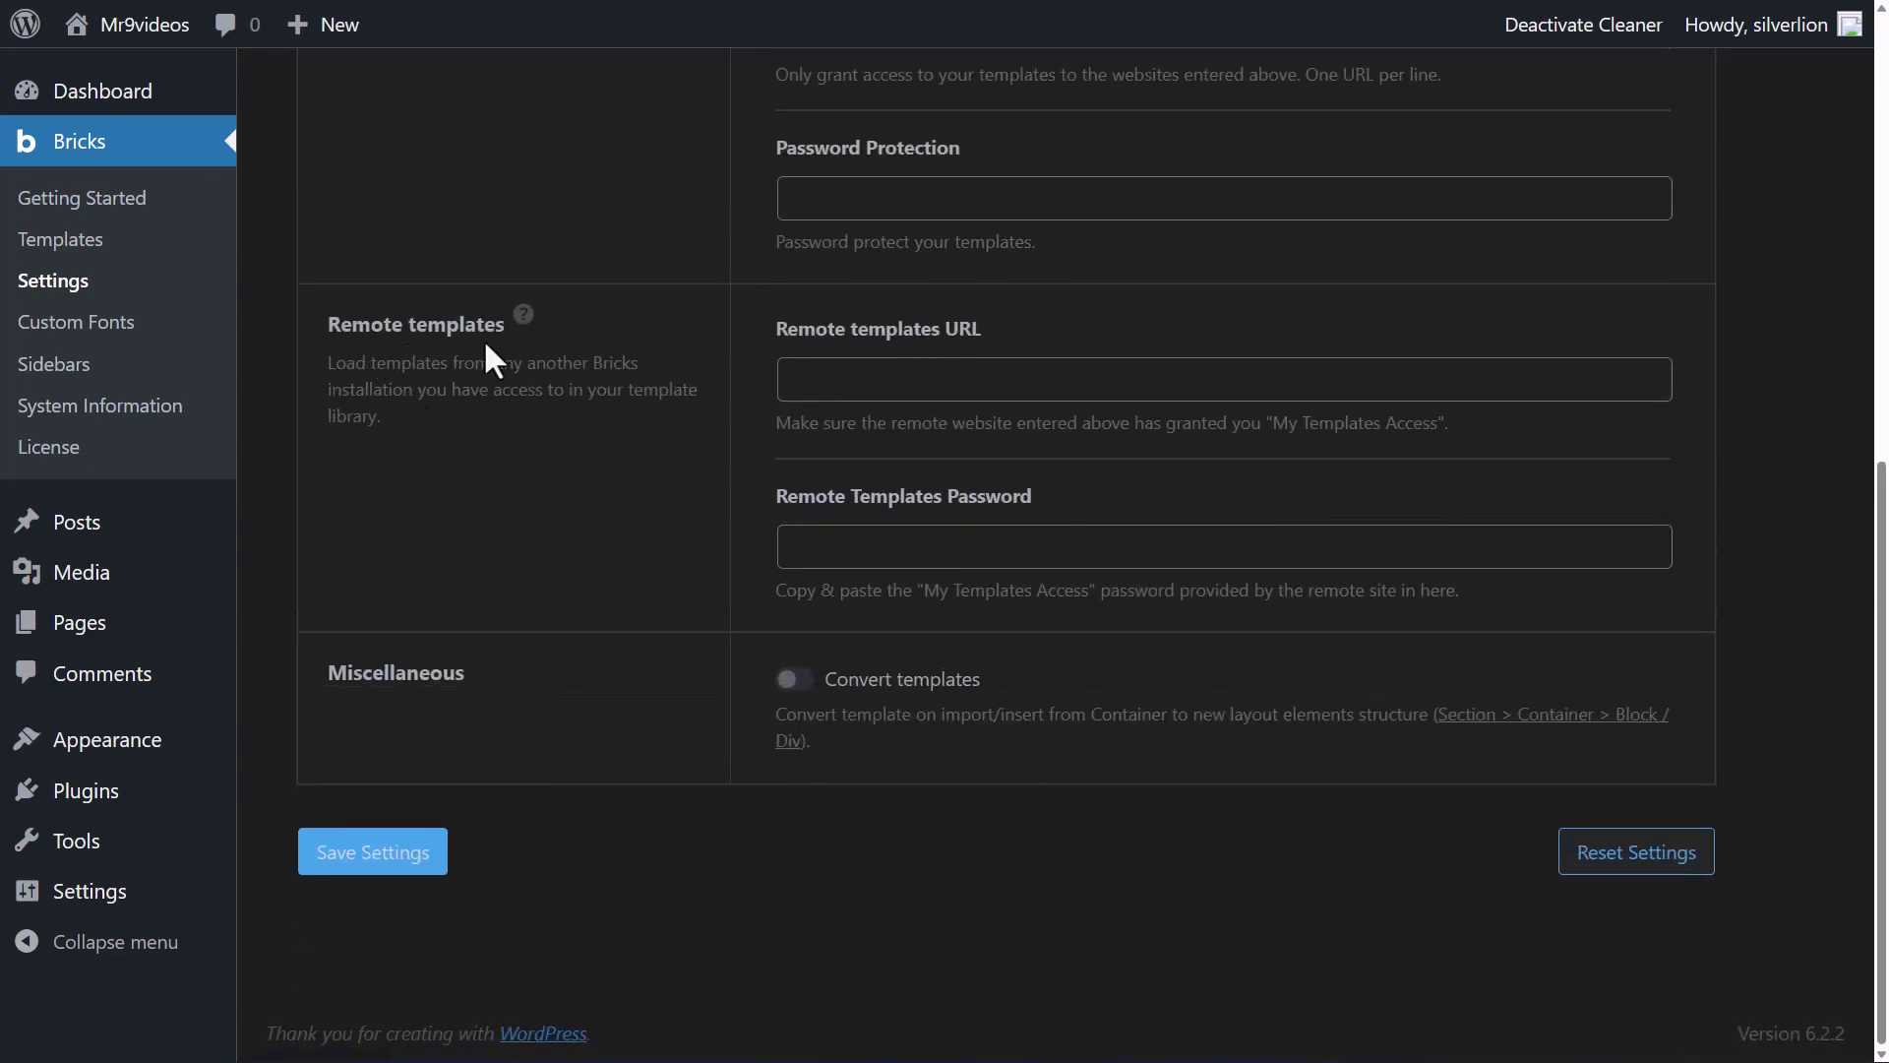
pyautogui.scroll(3, 485, 346)
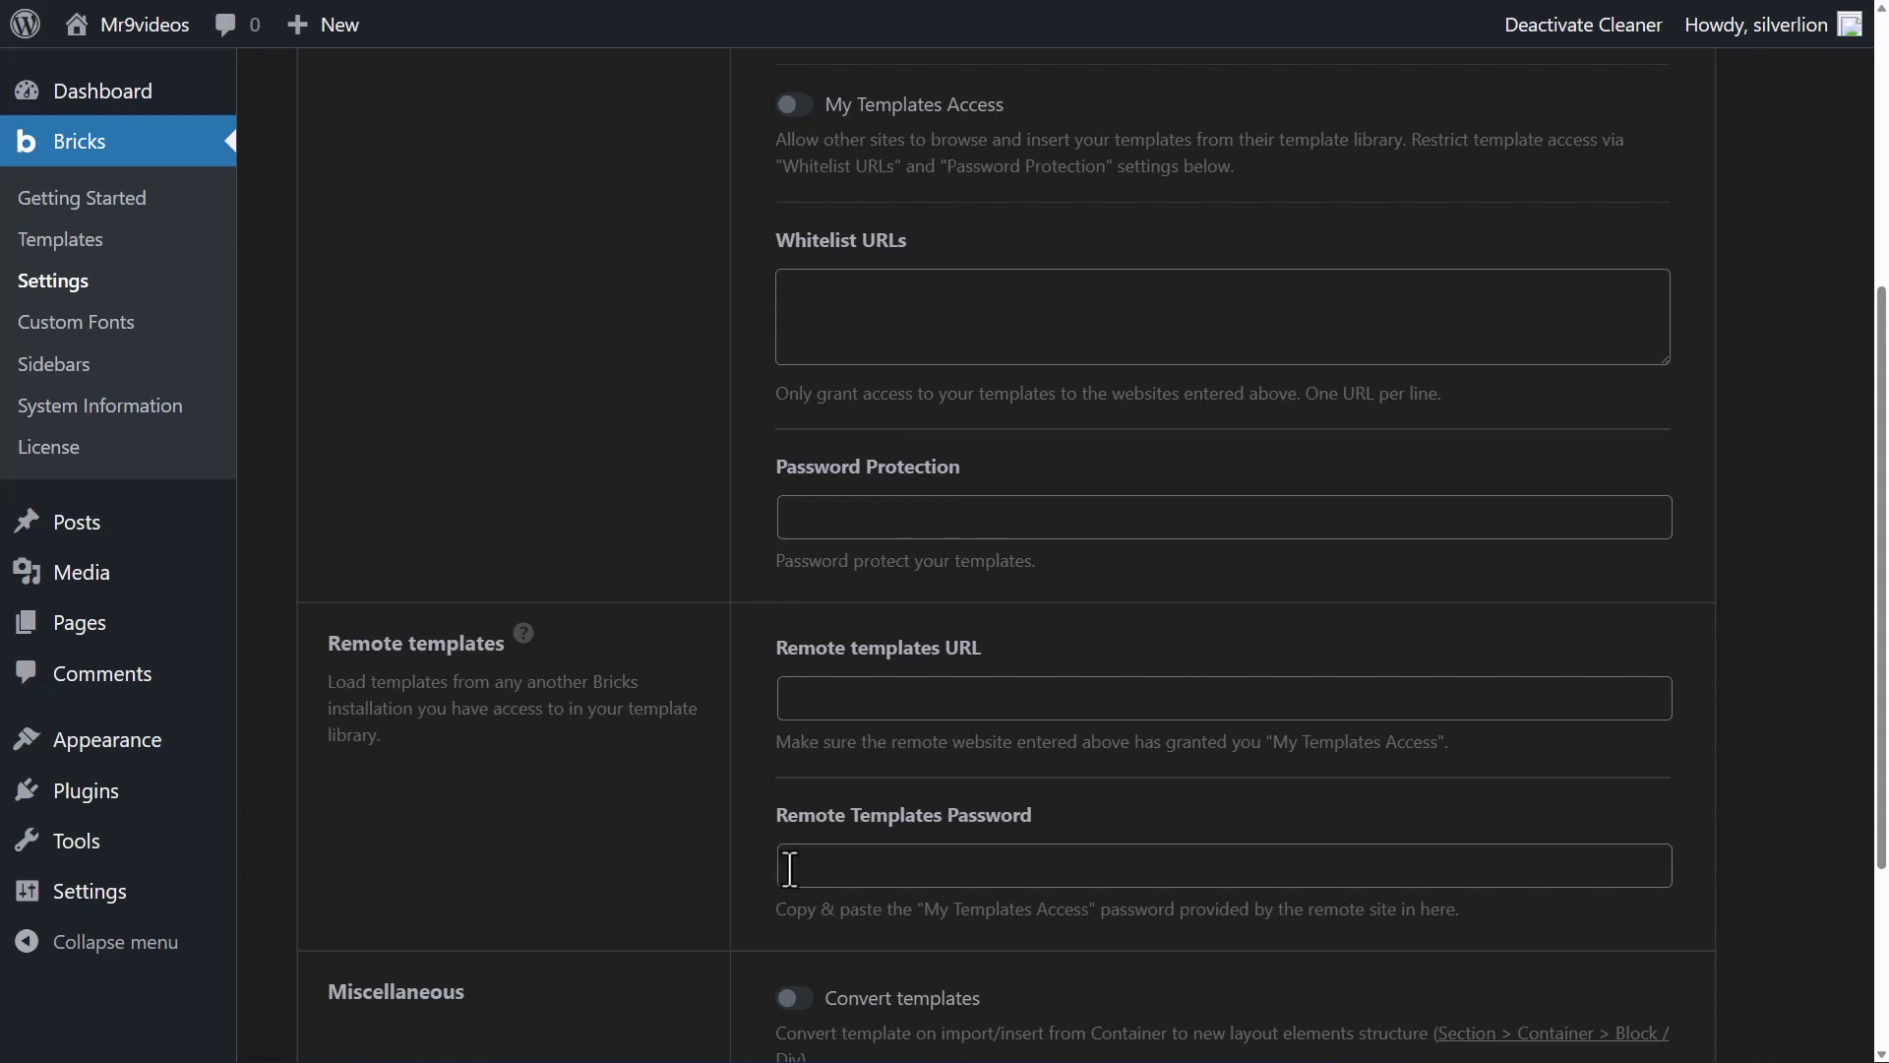
pyautogui.scroll(-3, 1045, 860)
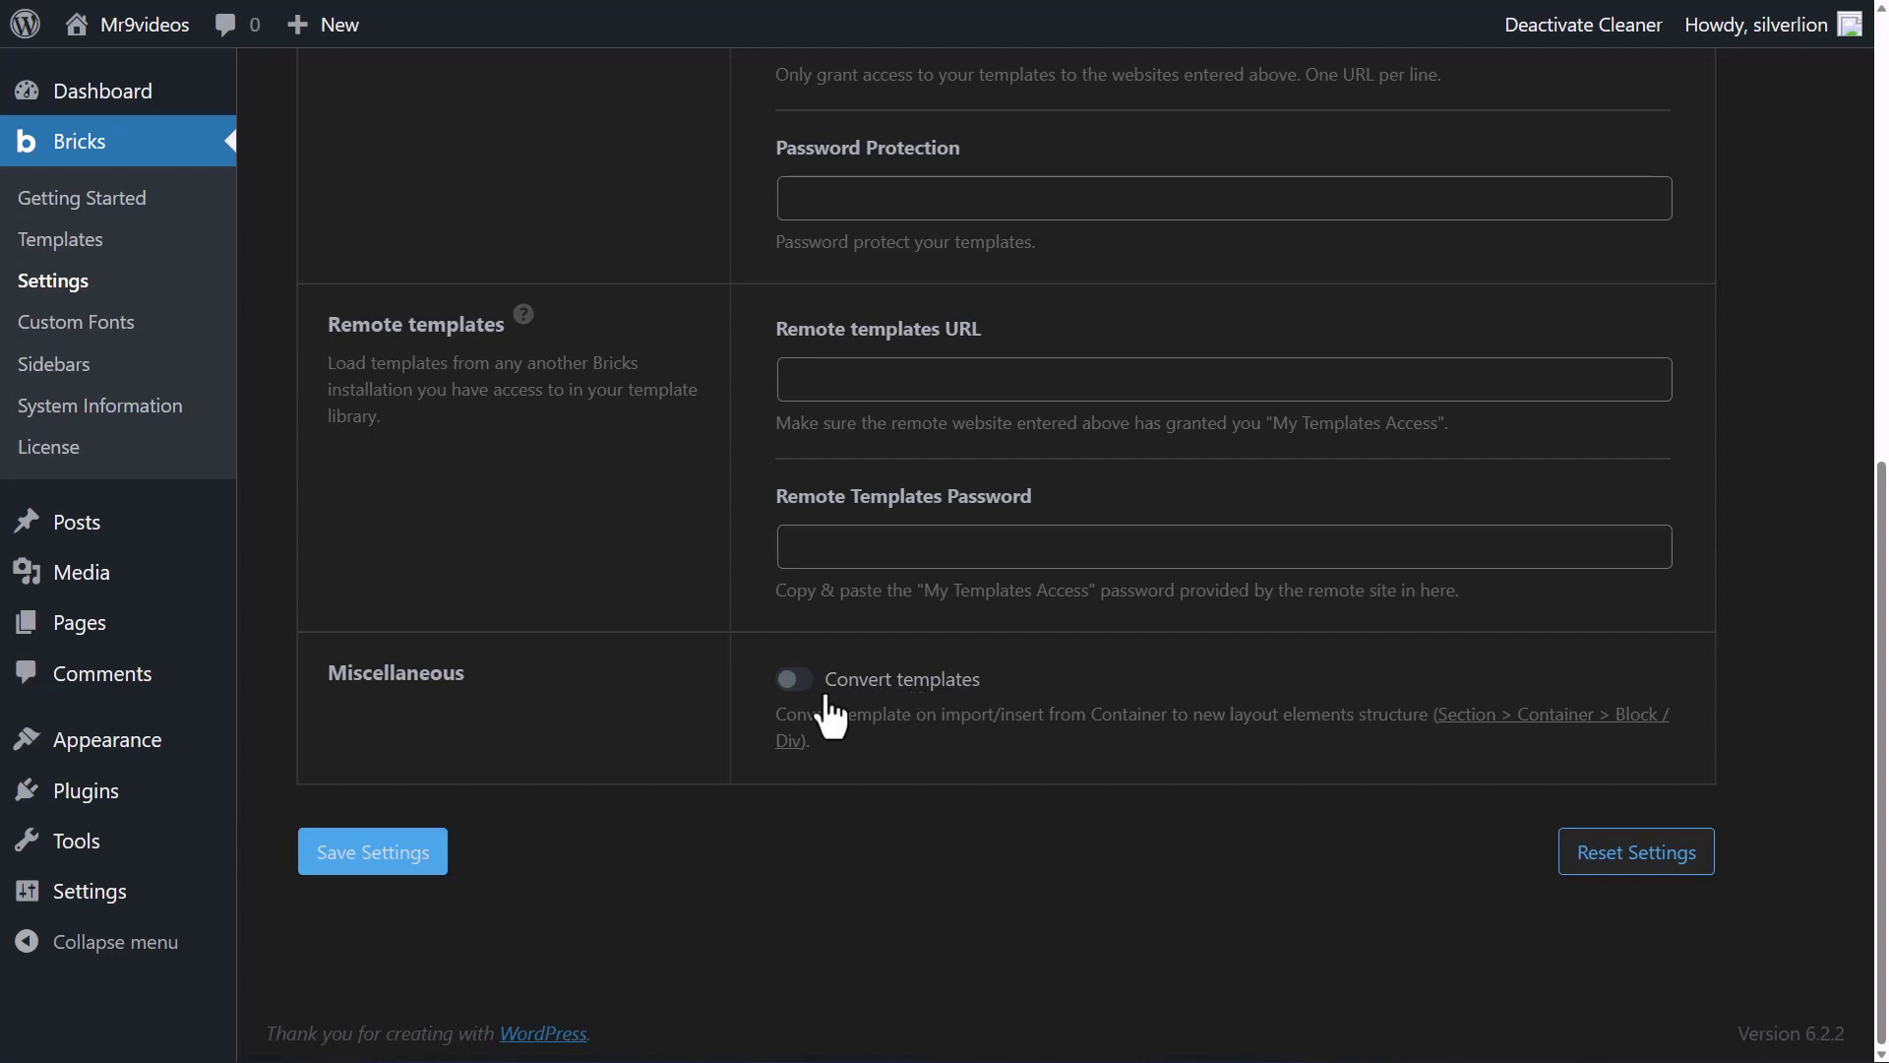
pyautogui.click(374, 854)
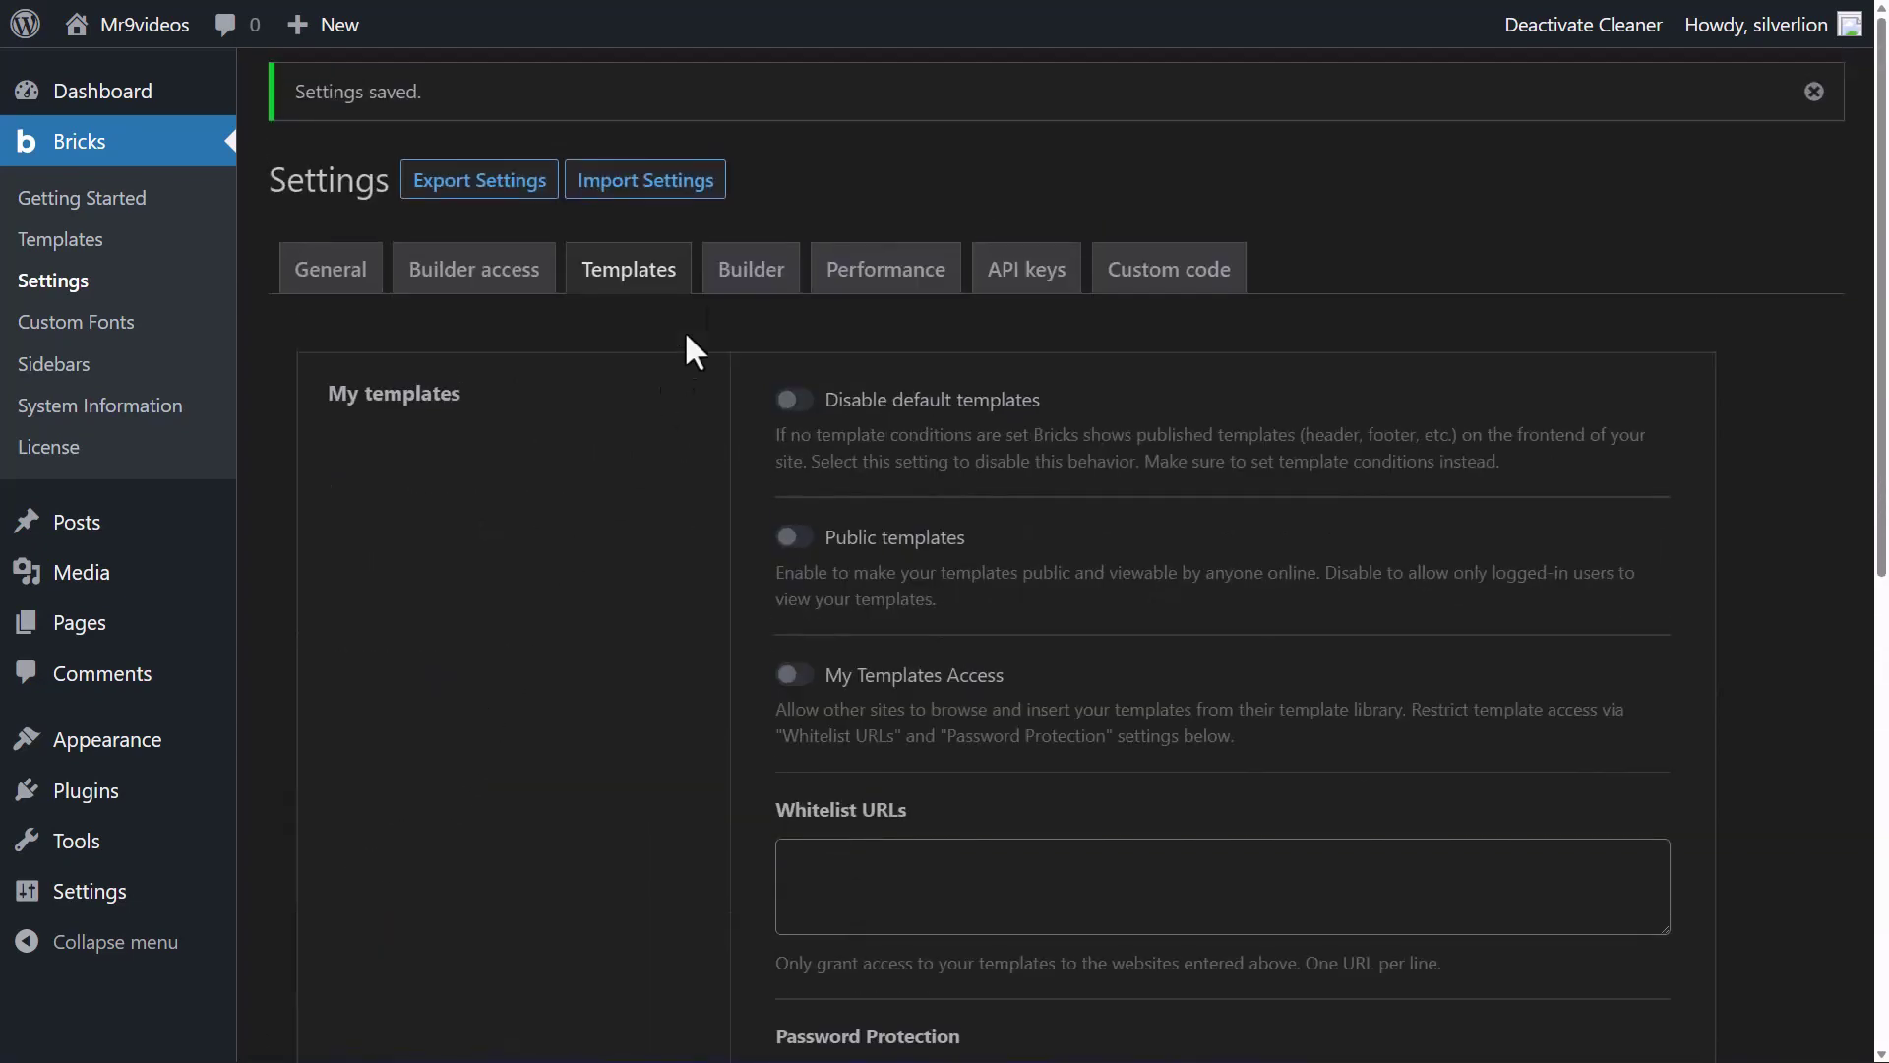
# Disable autosave in the Bricks builder settings and check the available builder modes.
pyautogui.click(746, 280)
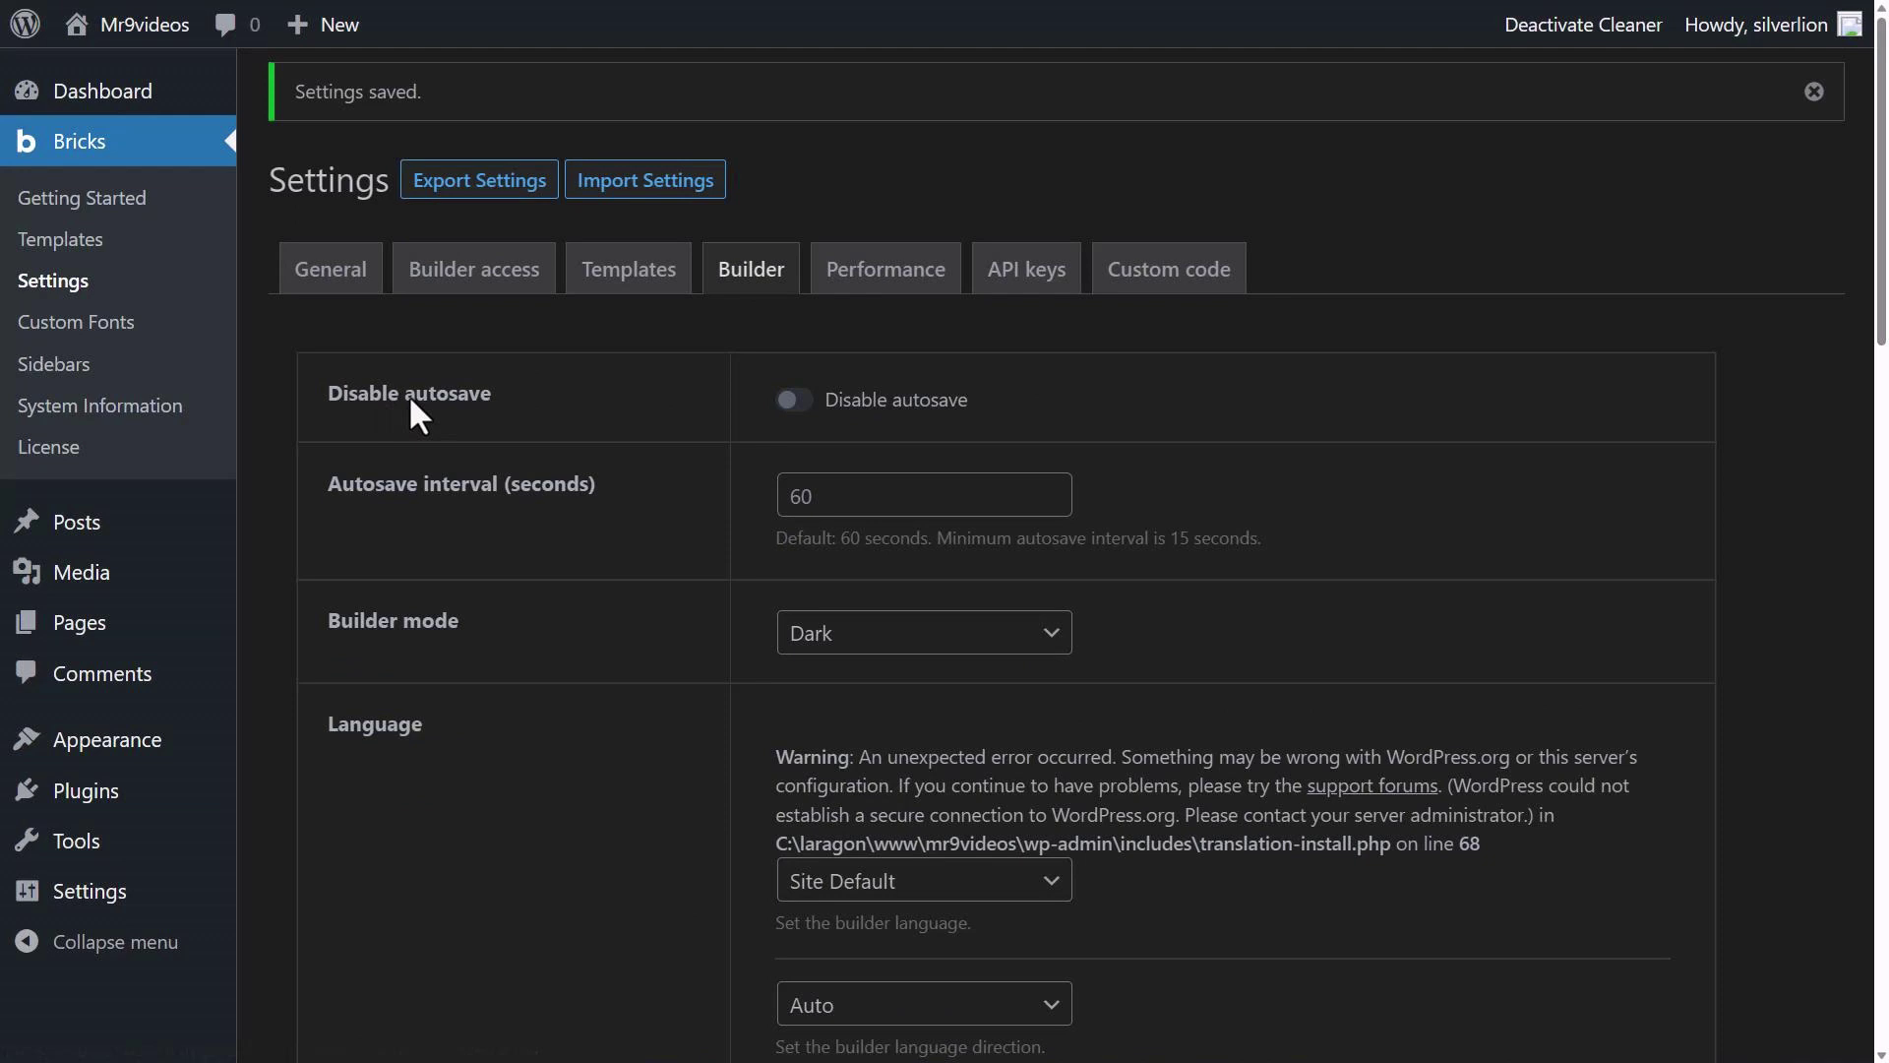
pyautogui.click(795, 399)
pyautogui.click(943, 636)
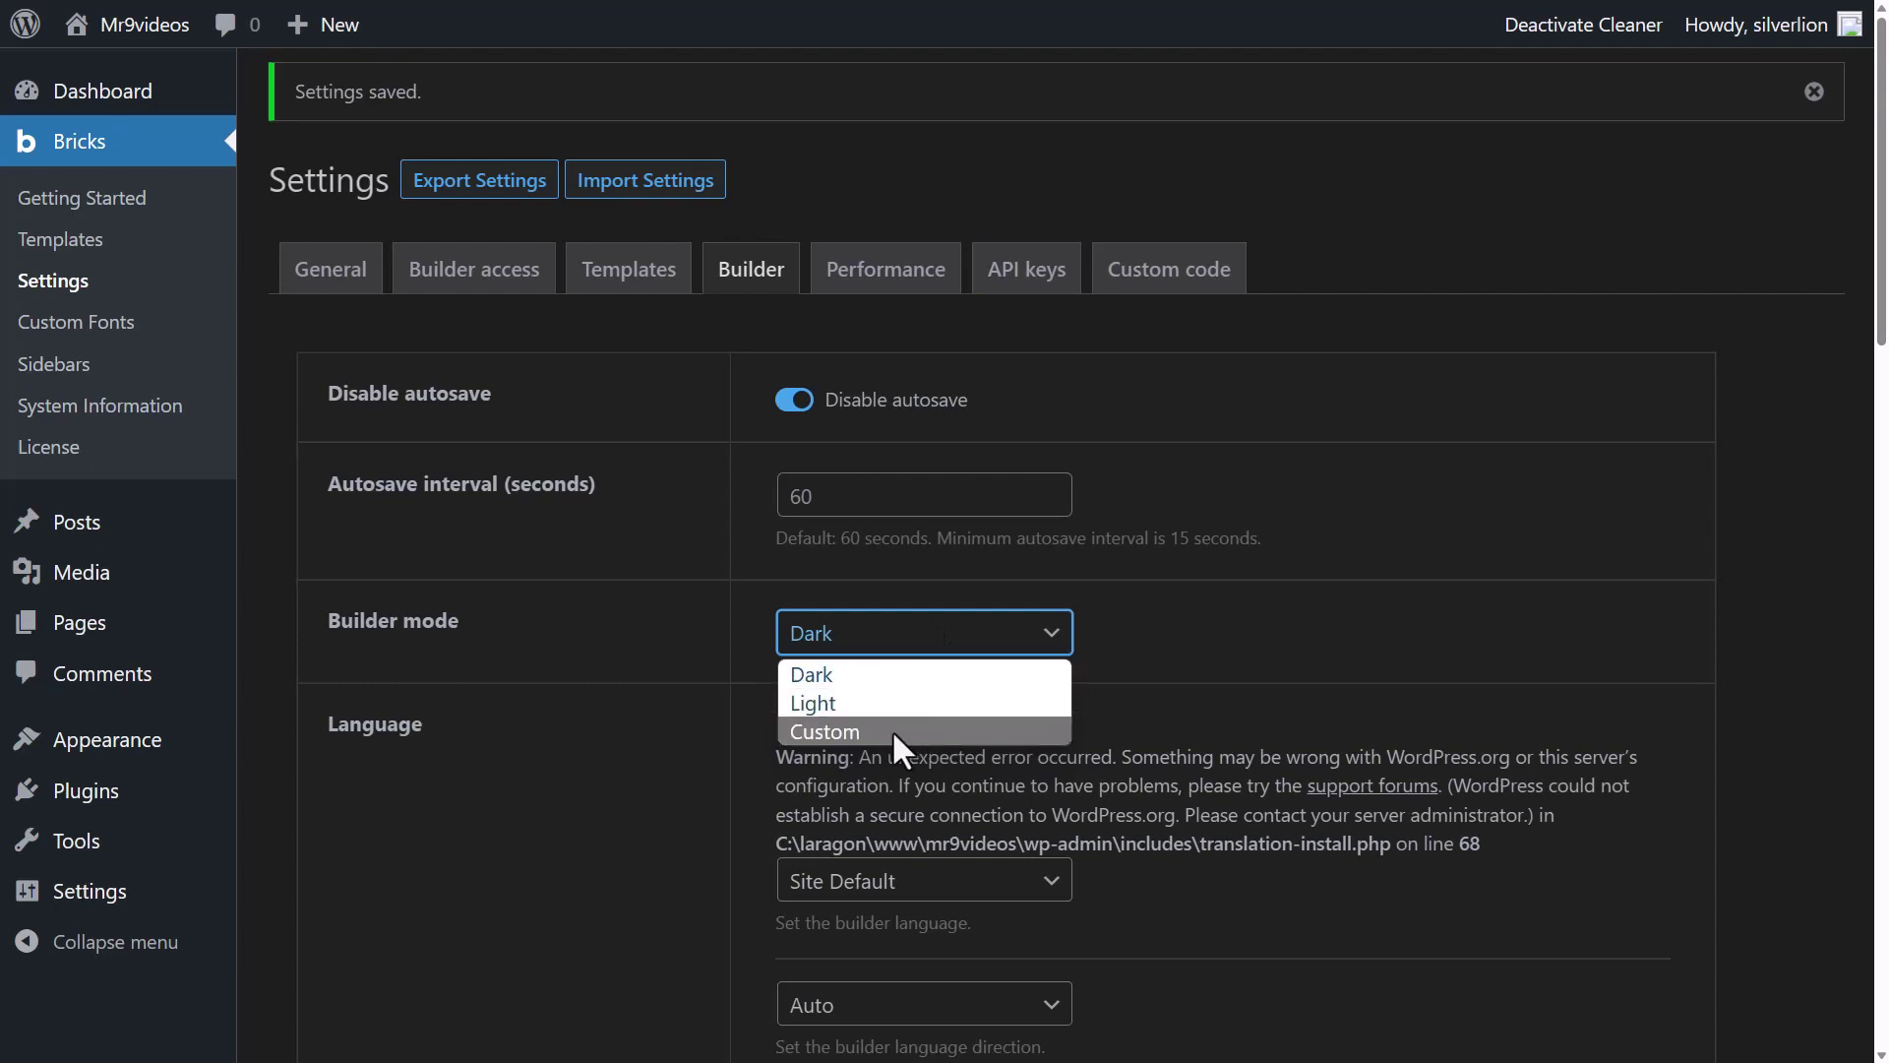
pyautogui.click(915, 641)
# Check the toolbar logo link destinations and set the logo link to open in a new tab.
pyautogui.scroll(-6, 822, 636)
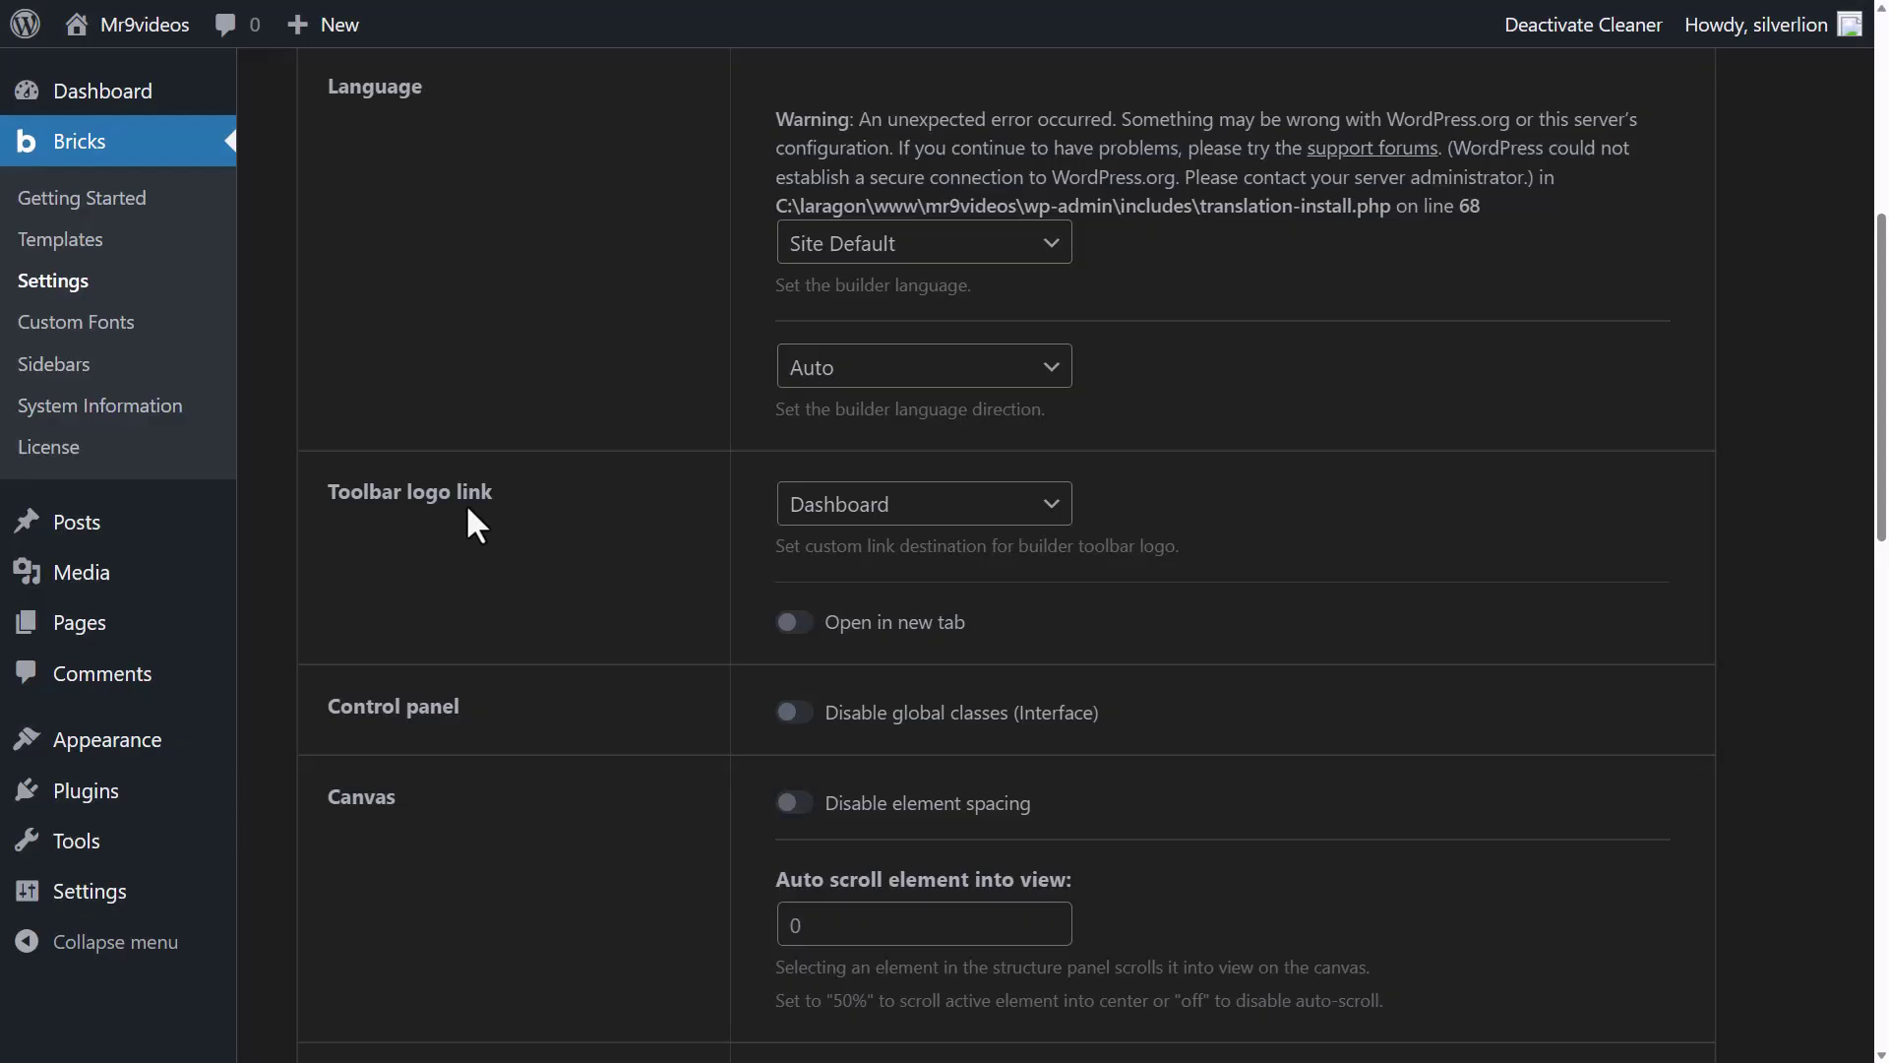
pyautogui.click(1016, 504)
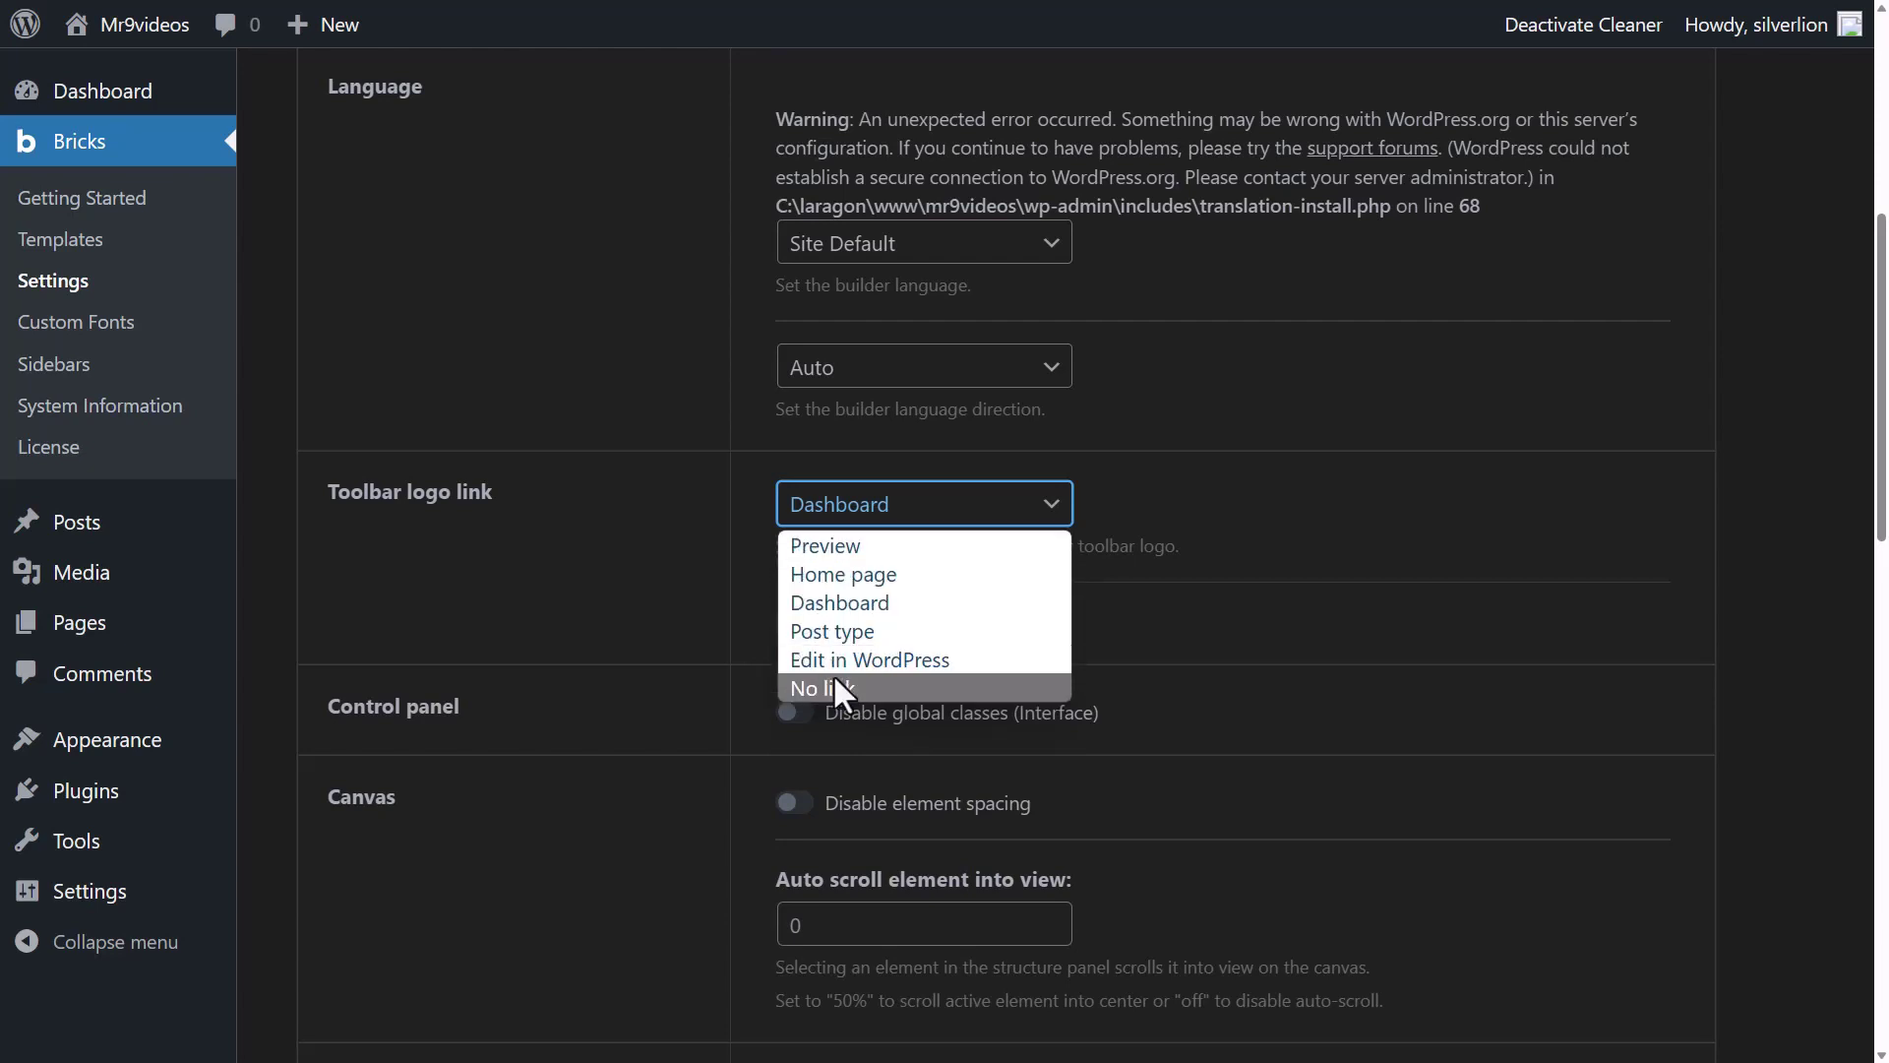
pyautogui.click(1035, 516)
pyautogui.click(801, 627)
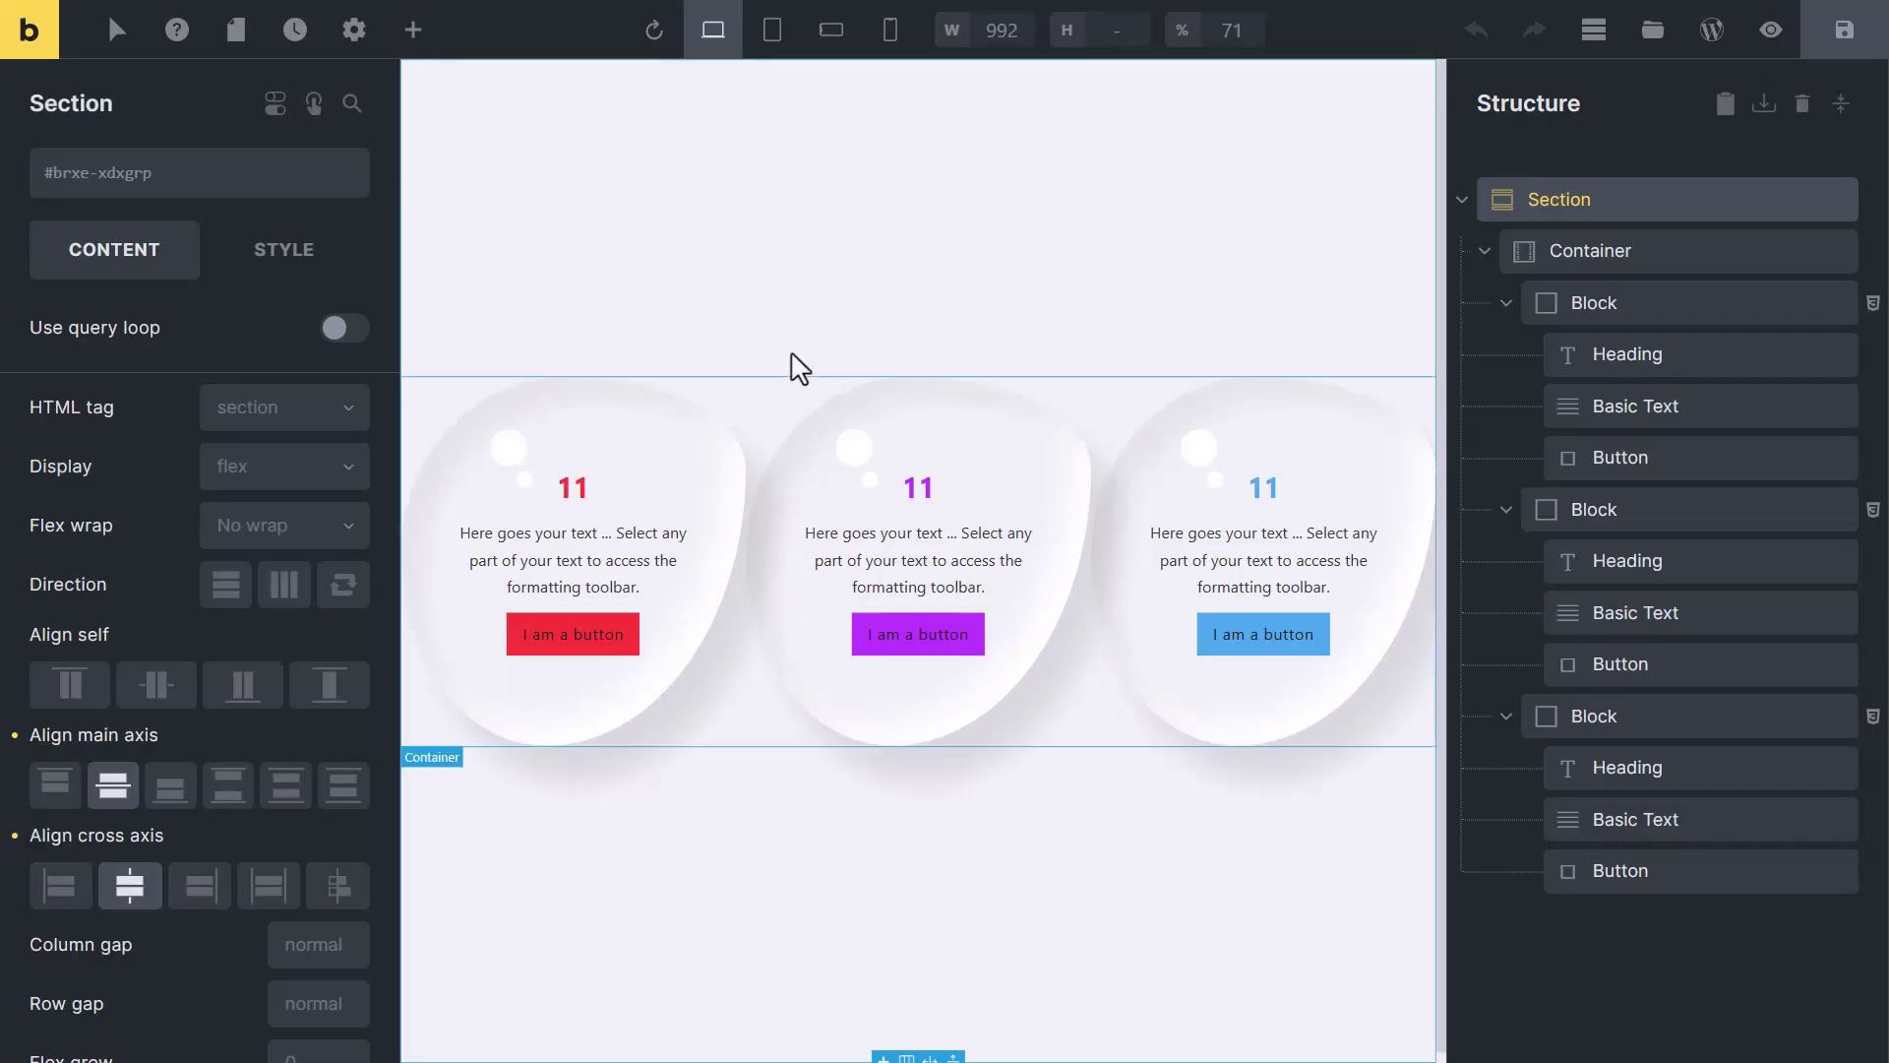
# Look at the global CSS class field for the Section in the water drop cards template and return to the Bricks settings.
pyautogui.click(231, 183)
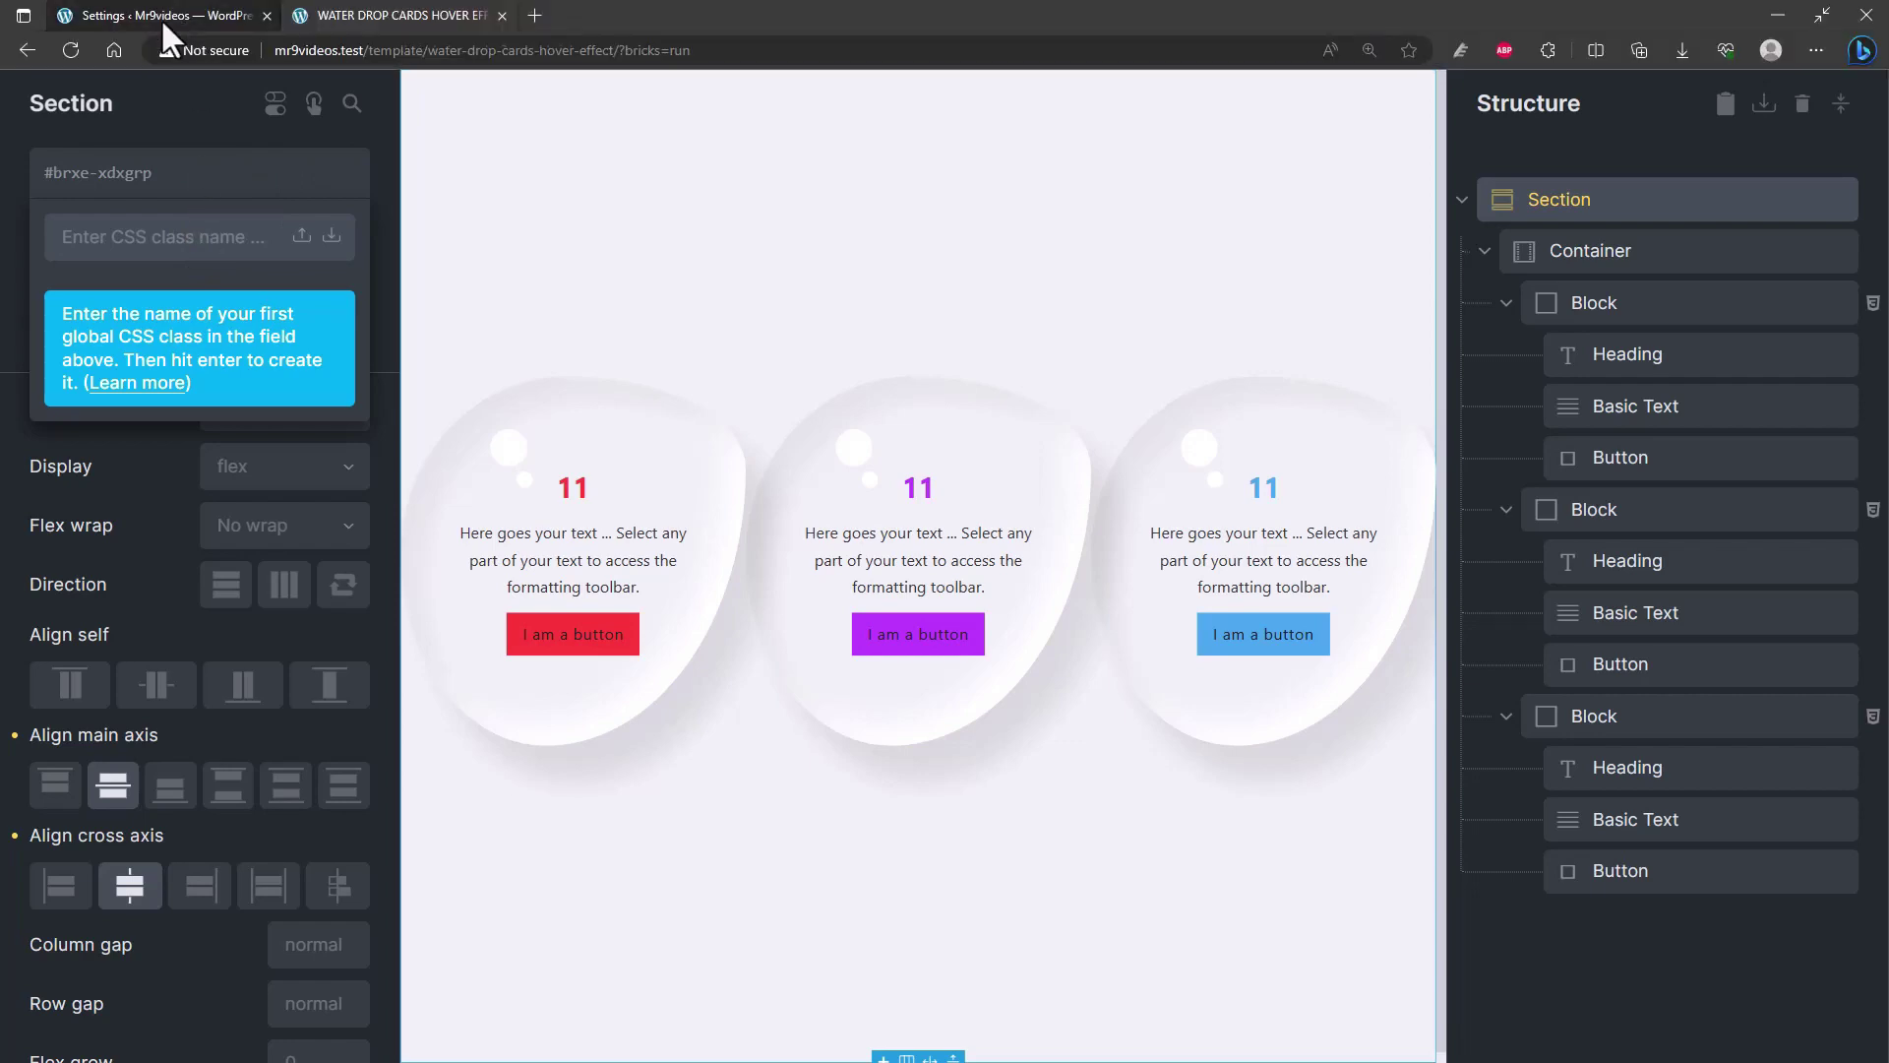
pyautogui.click(162, 17)
# Move the Basic Text within the second water drop card on the canvas to check how element spacing behaves.
pyautogui.scroll(-6, 787, 733)
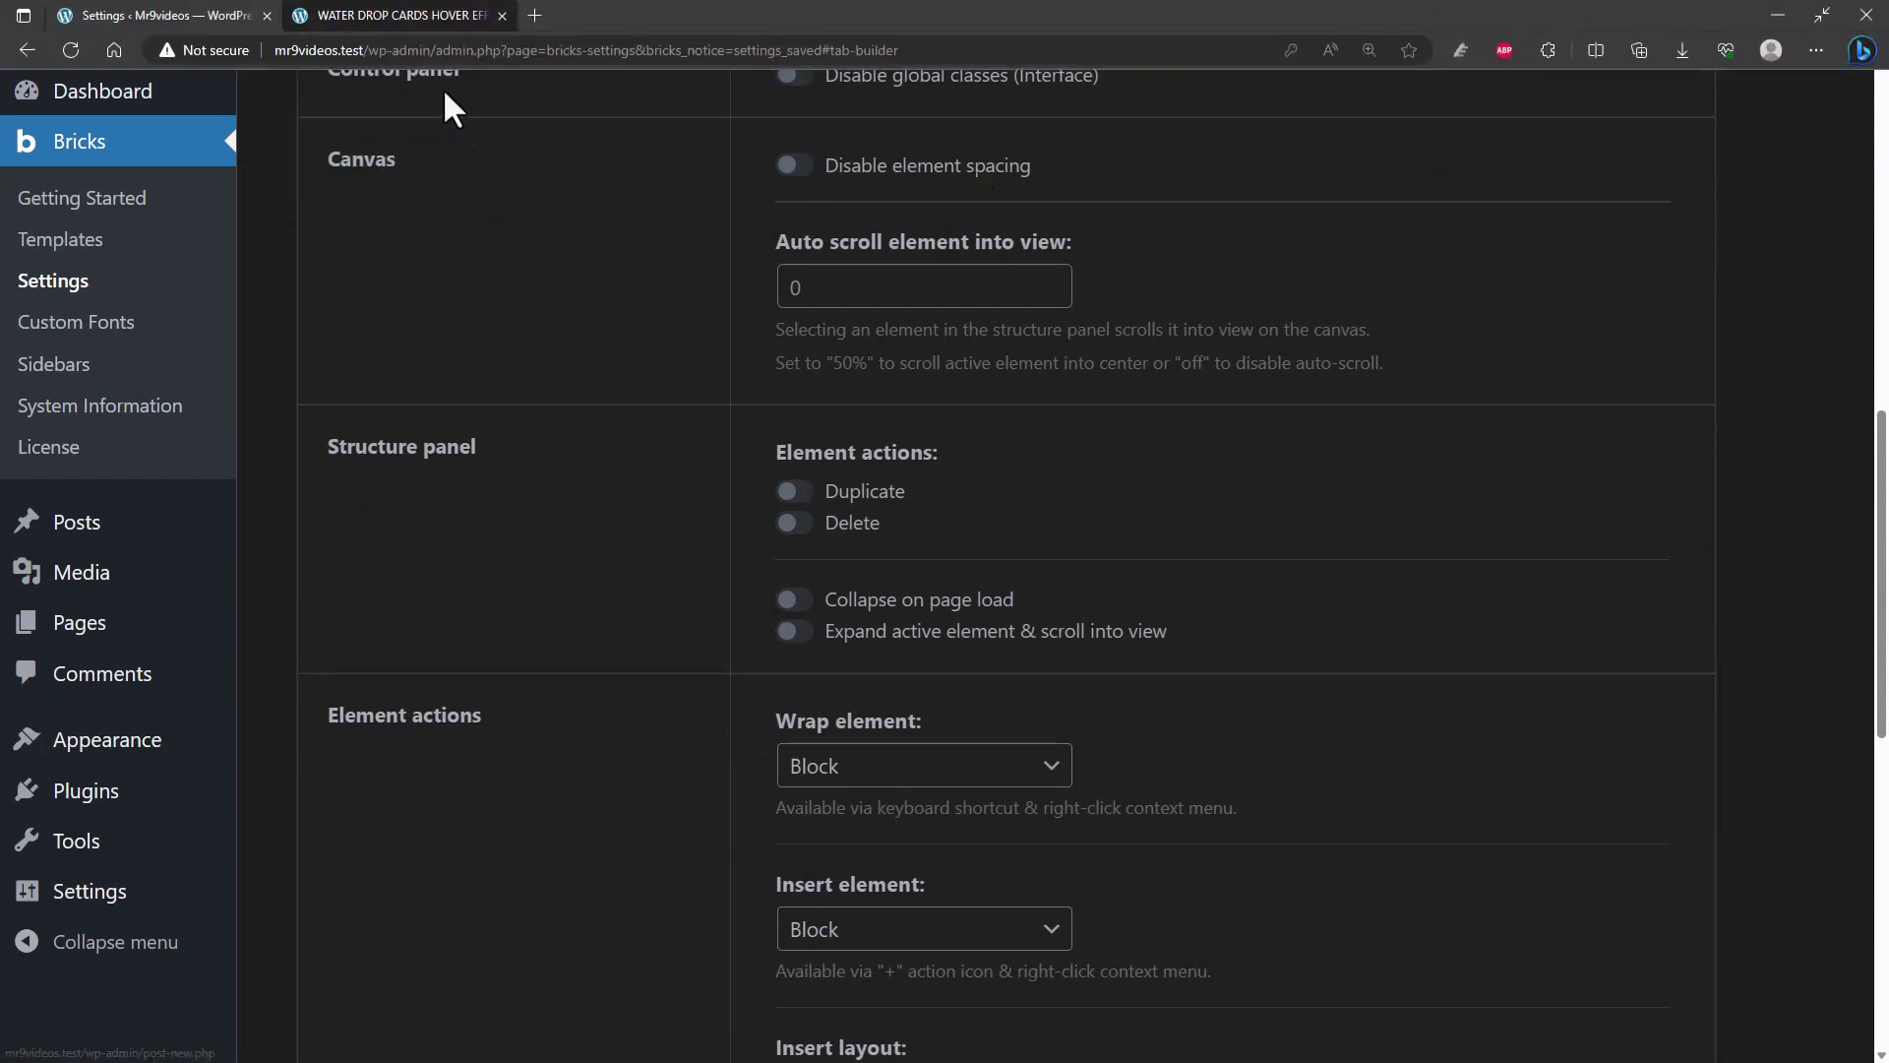
pyautogui.click(404, 15)
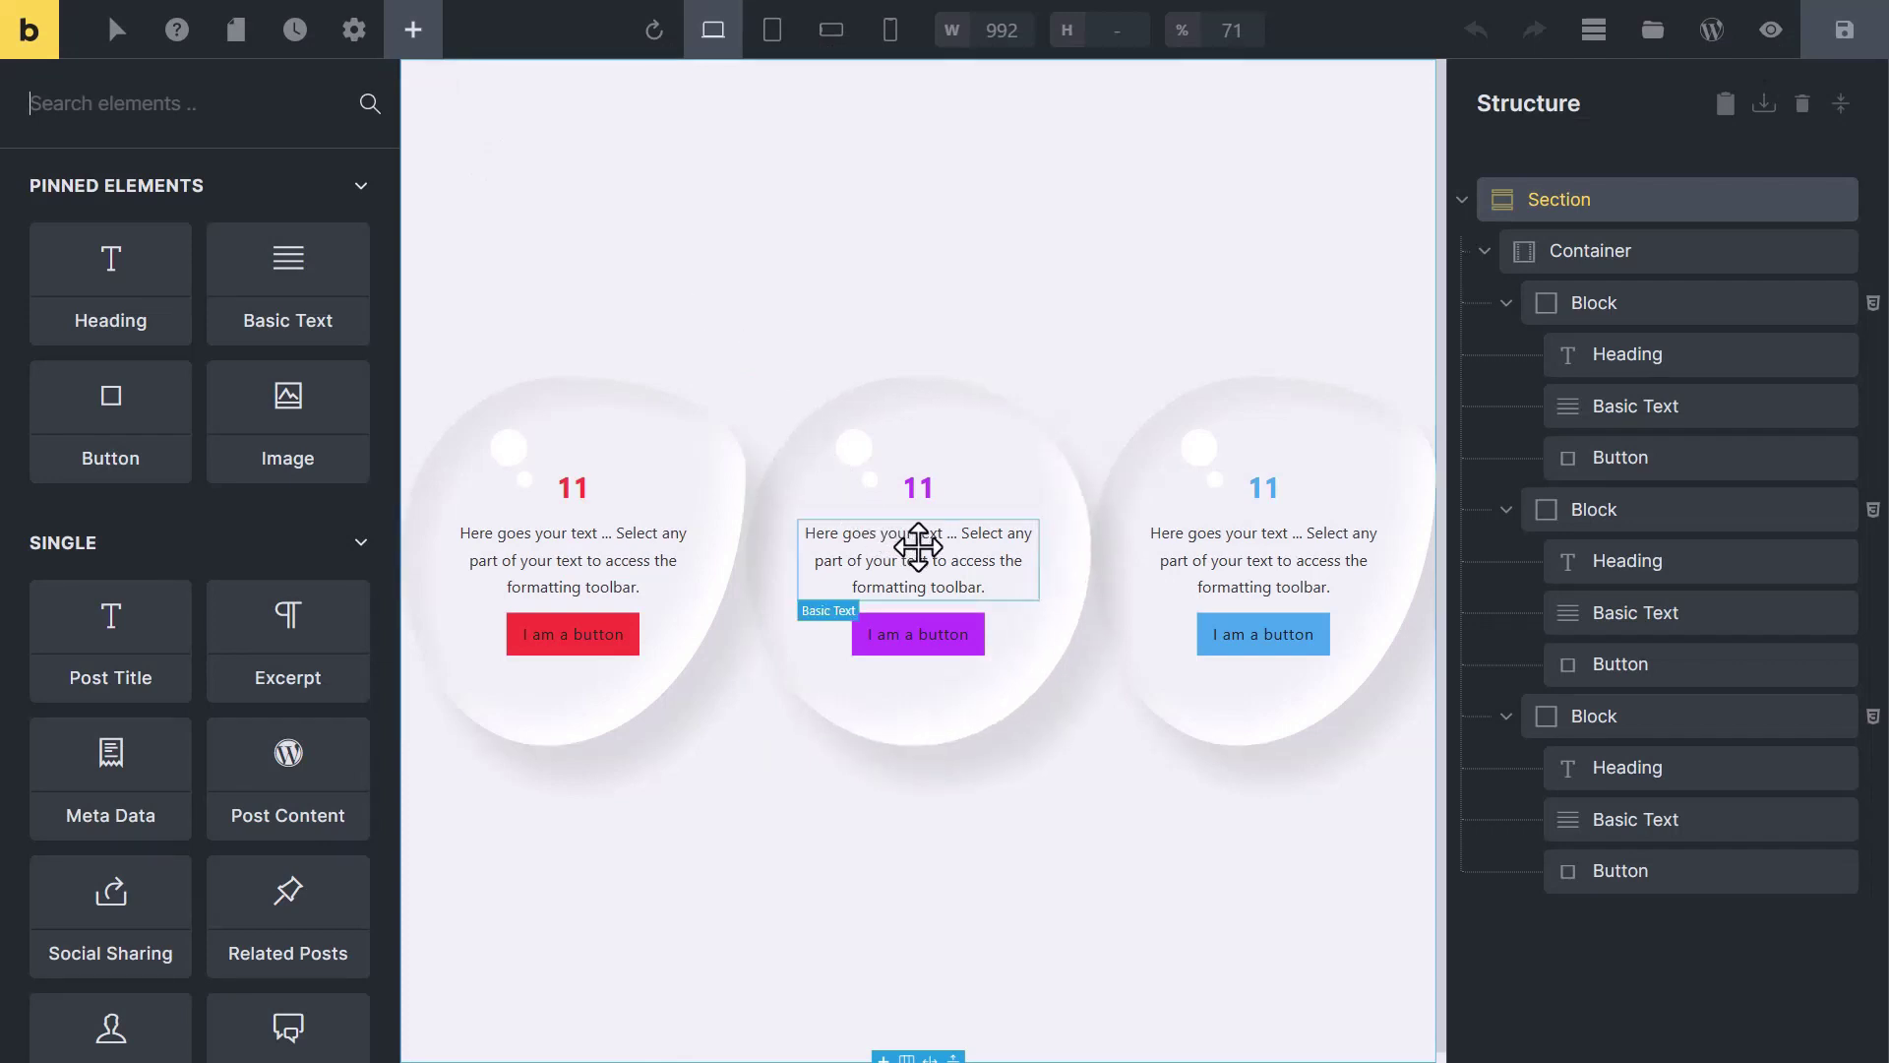
pyautogui.click(919, 490)
pyautogui.moveTo(931, 509)
pyautogui.mouseDown()
pyautogui.moveTo(929, 607)
pyautogui.moveTo(918, 472)
pyautogui.moveTo(914, 672)
pyautogui.moveTo(919, 533)
pyautogui.mouseUp()
pyautogui.click(919, 552)
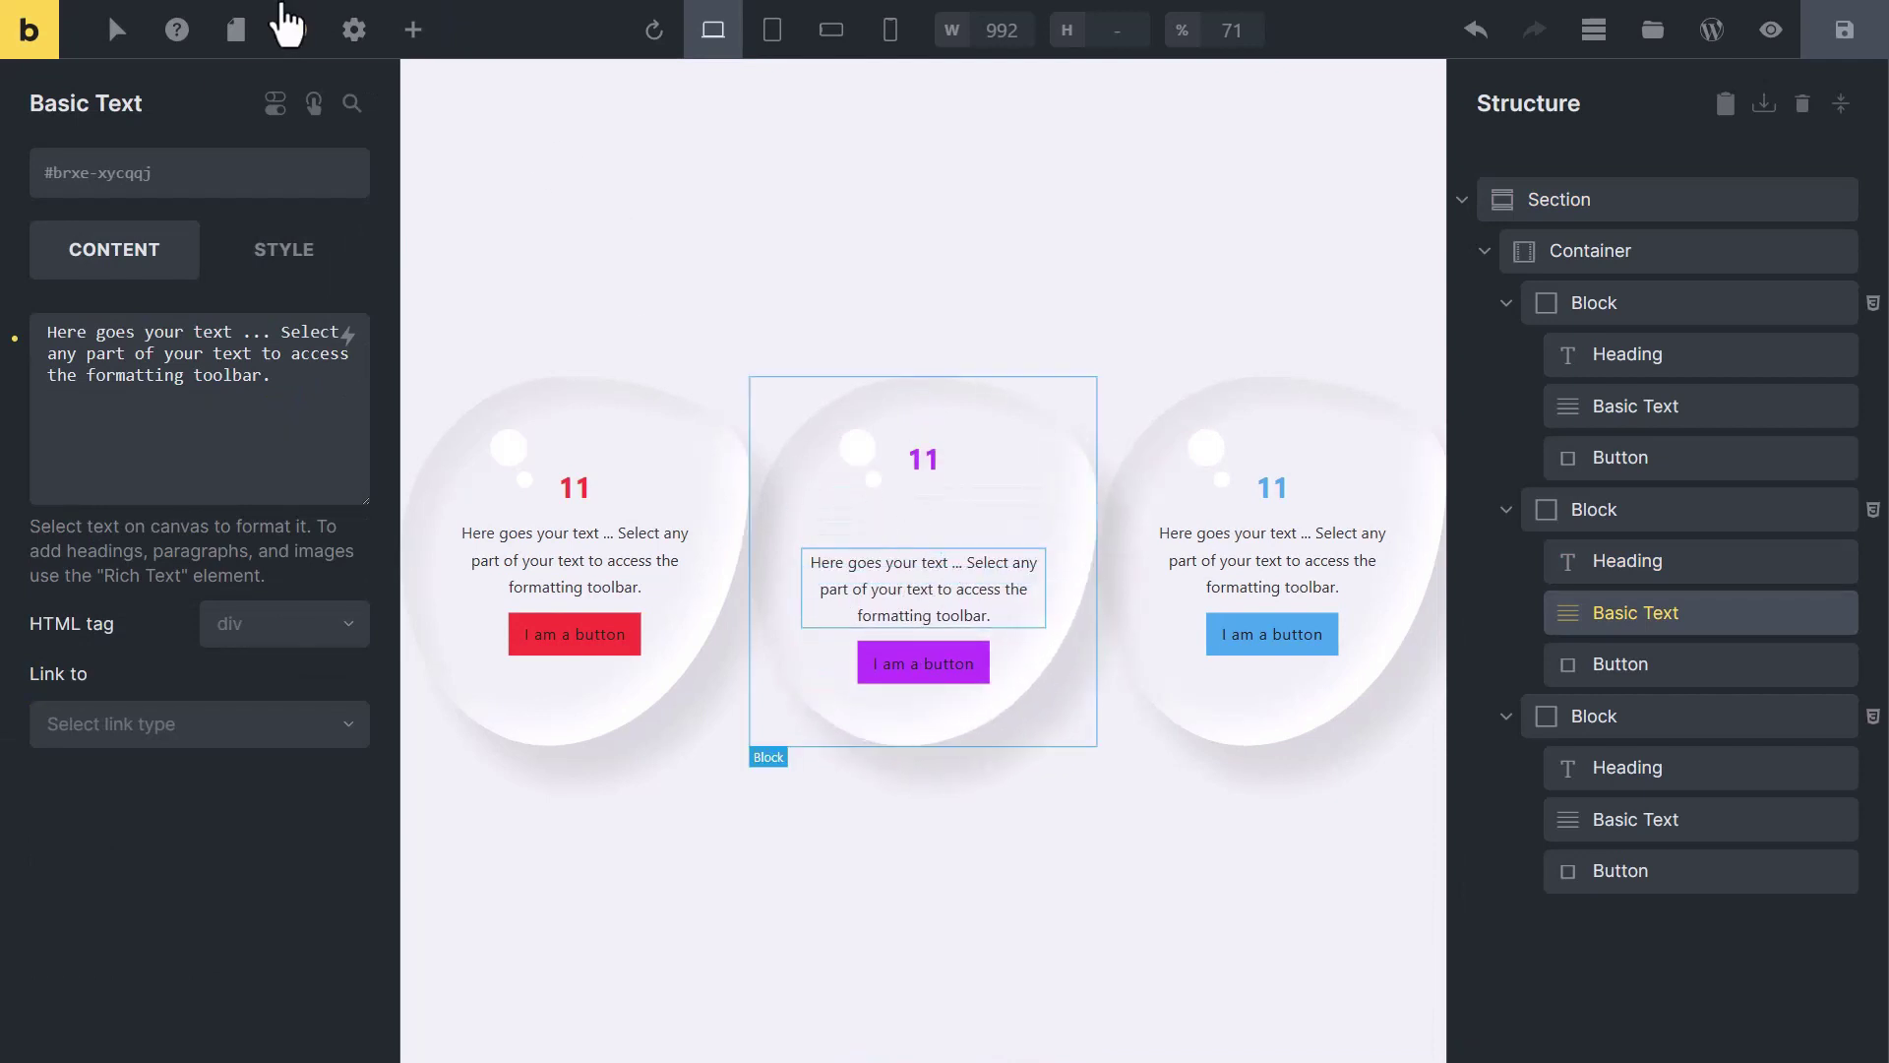
# Select the second Content container under Starters in the restaurant menu template to check automatic scrolling into view.
pyautogui.click(127, 14)
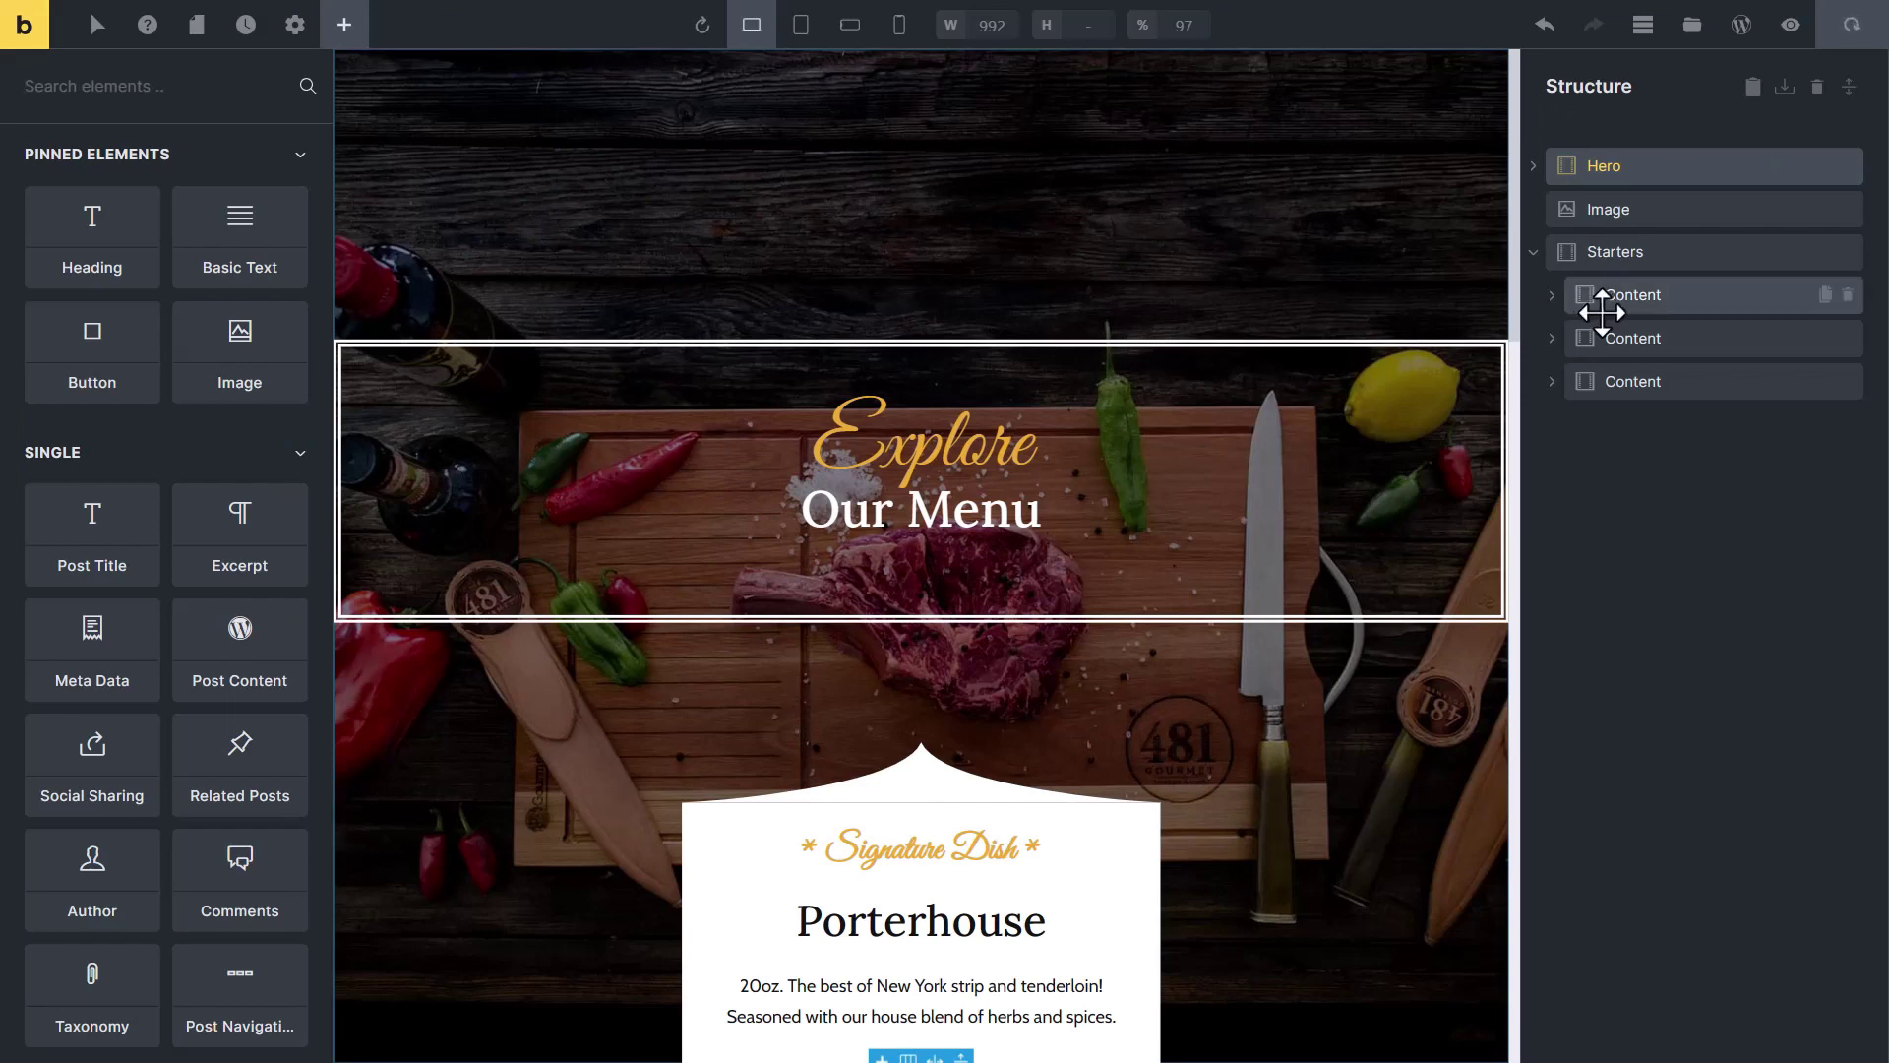
pyautogui.click(1629, 331)
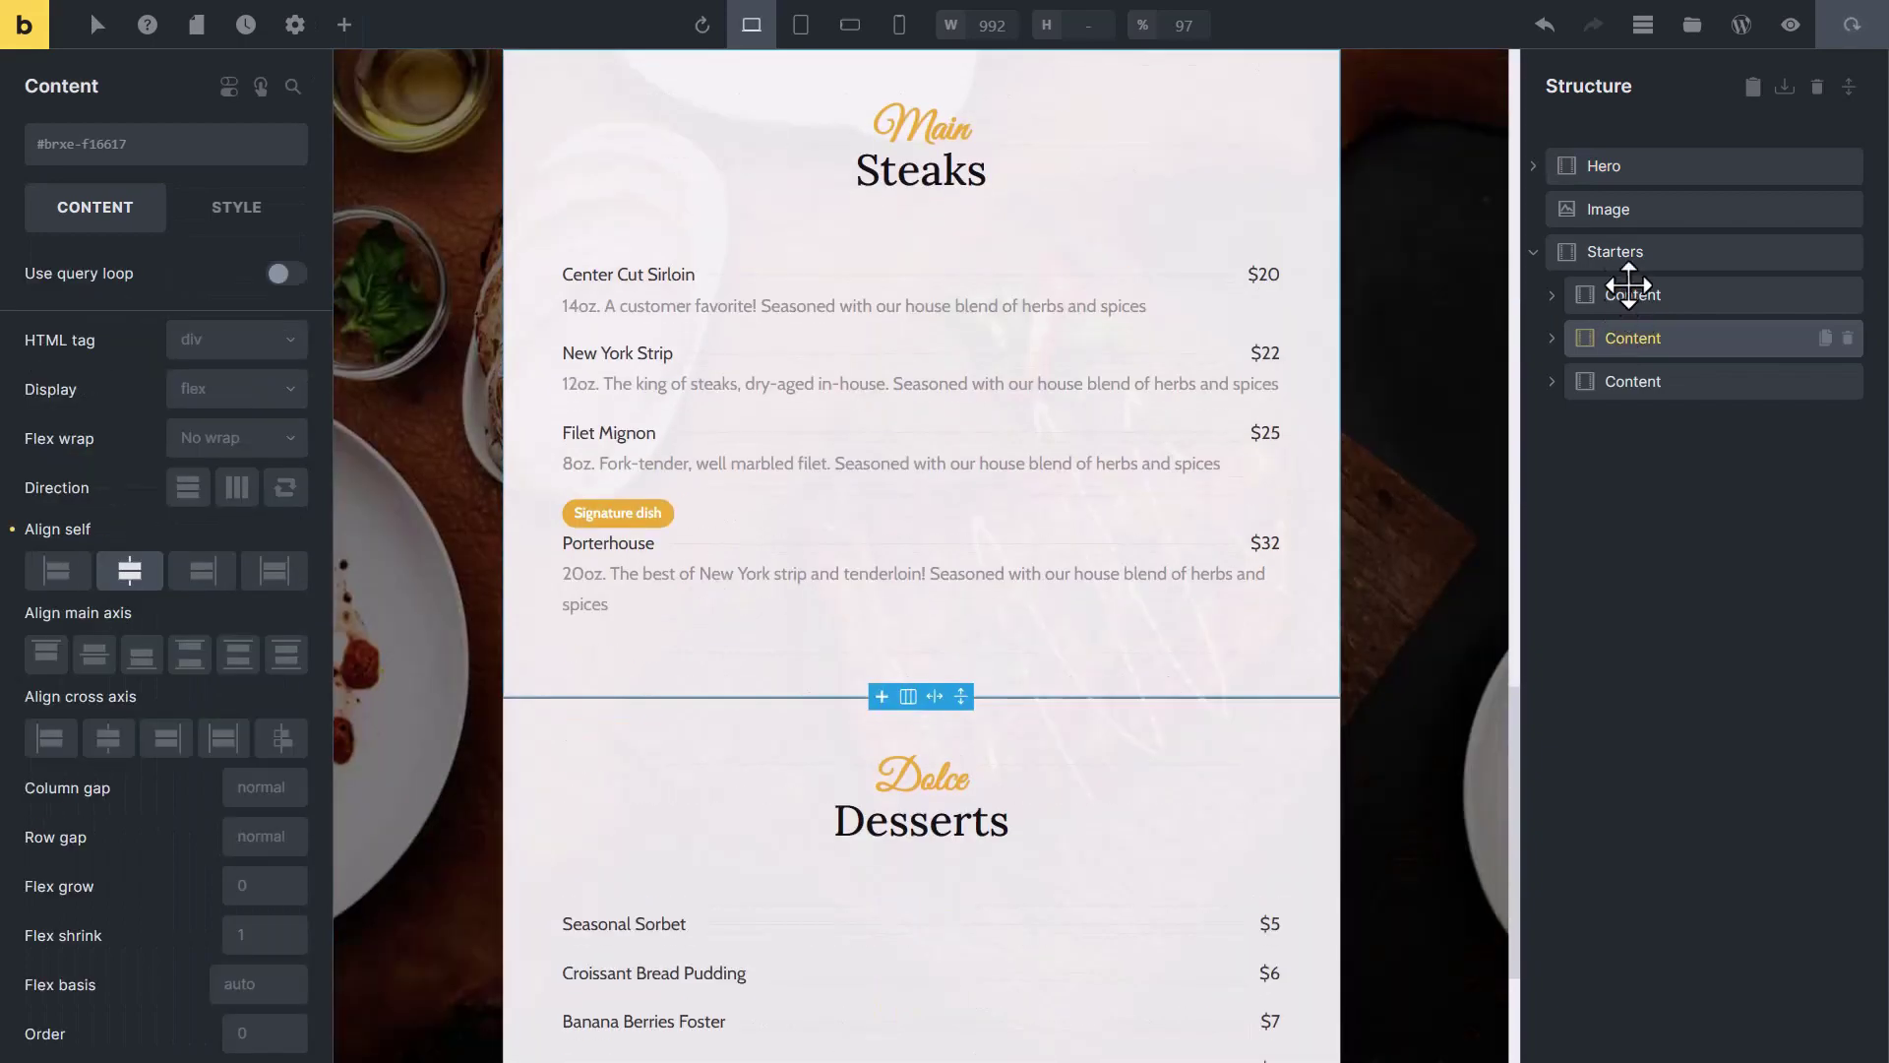
# Check canvas scrolling by selecting the Hero and middle Content containers, and set Auto scroll element into view to 50% in the Bricks settings.
pyautogui.click(1621, 169)
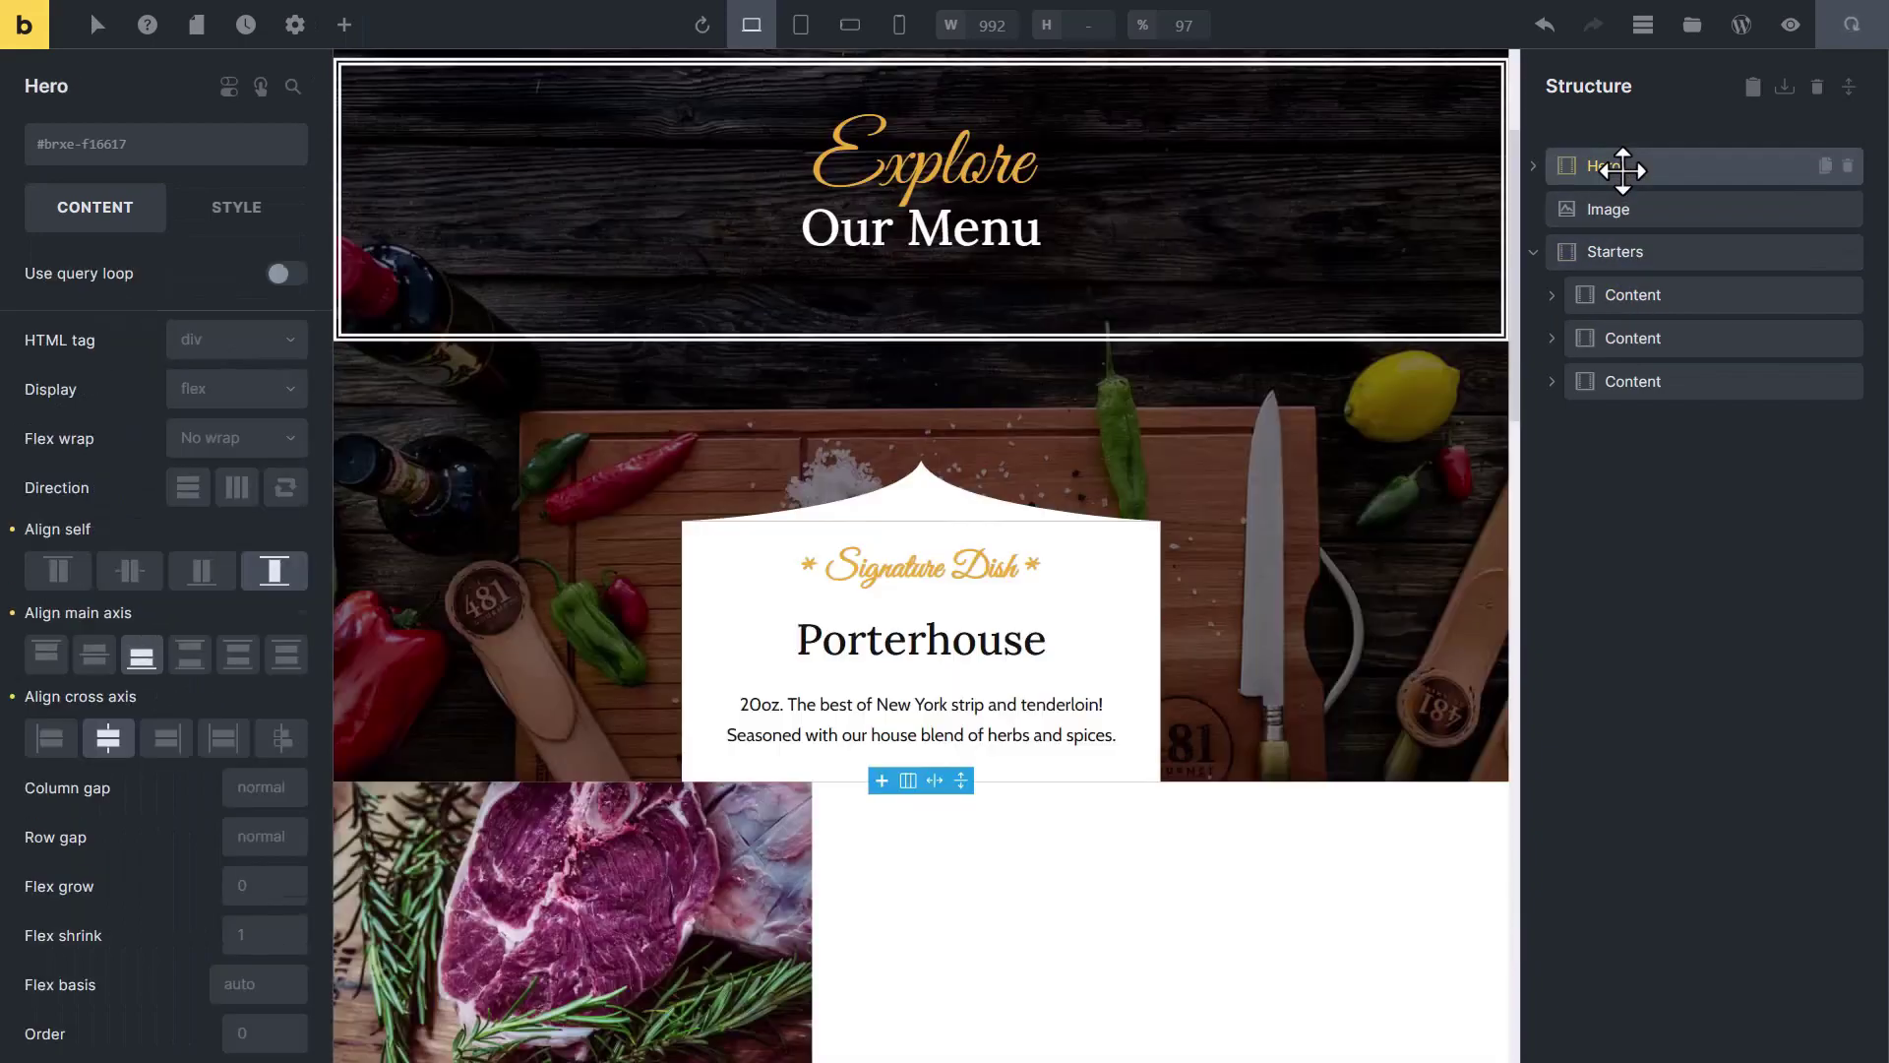
pyautogui.click(1640, 338)
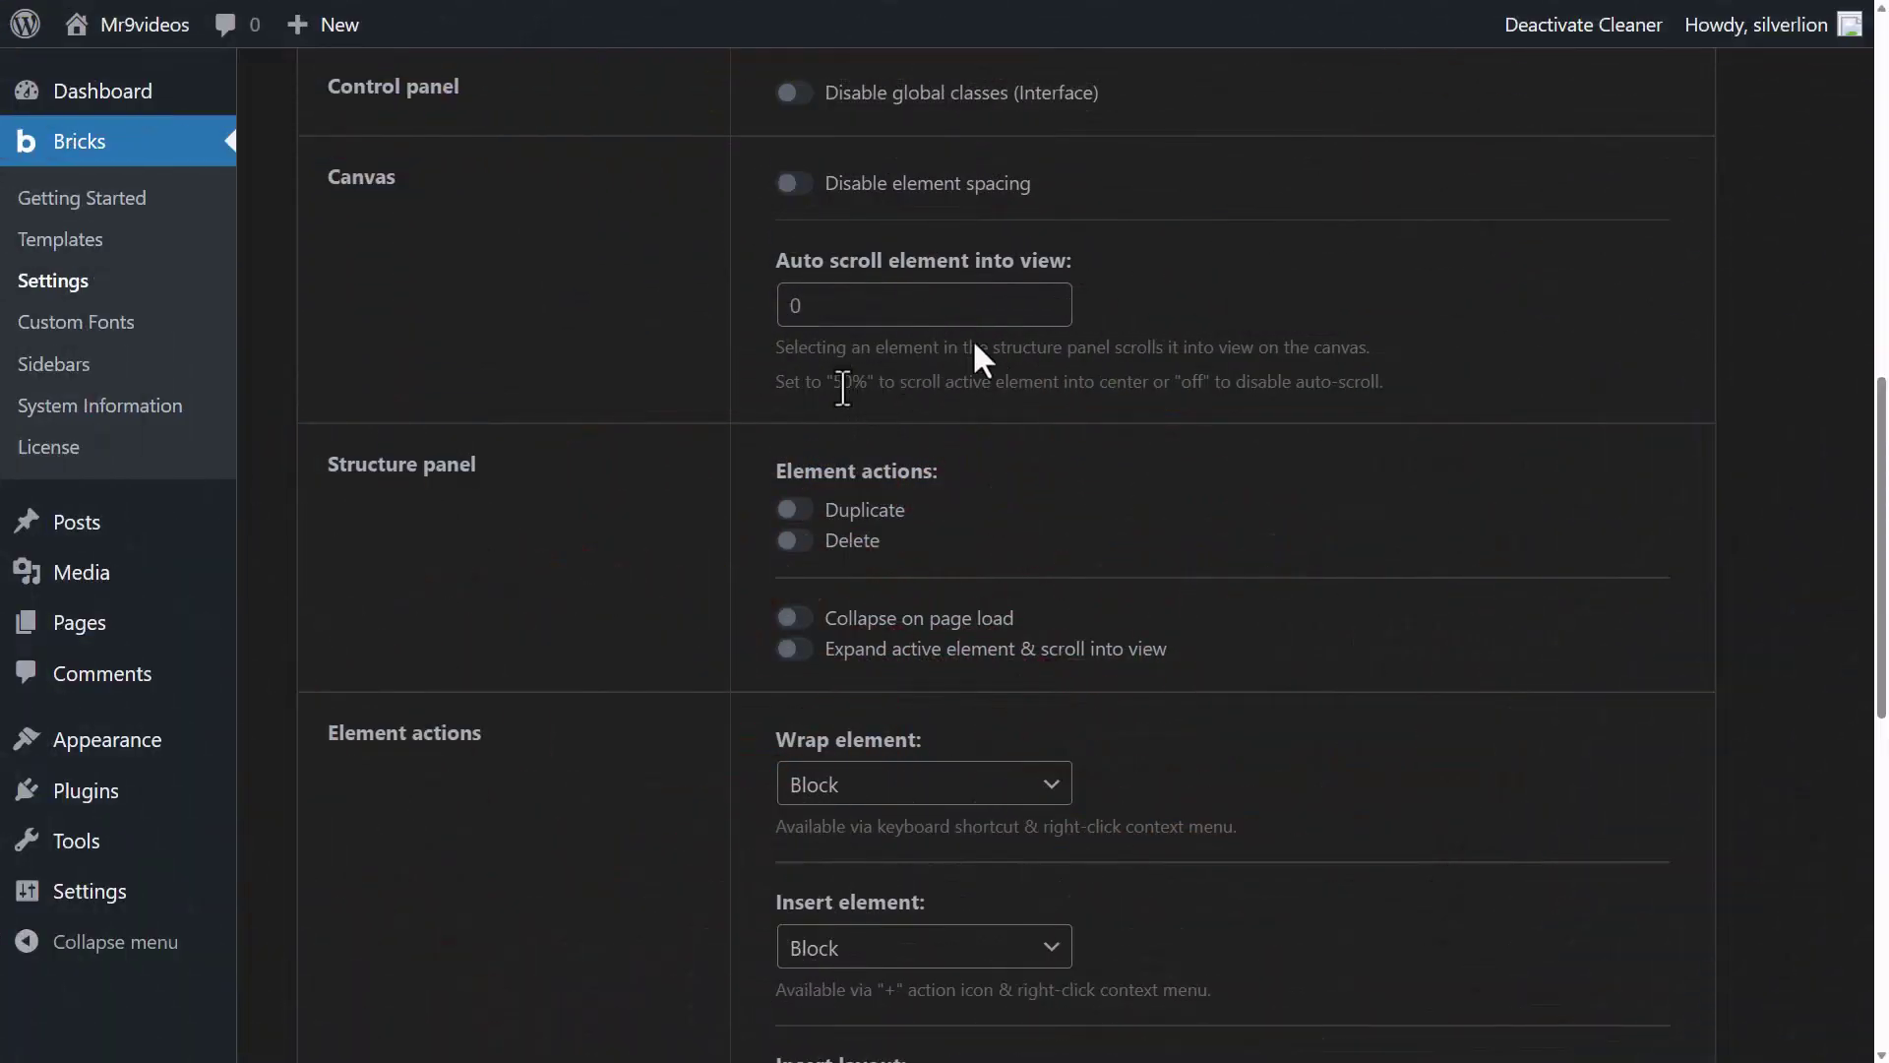
pyautogui.scroll(-1, 842, 387)
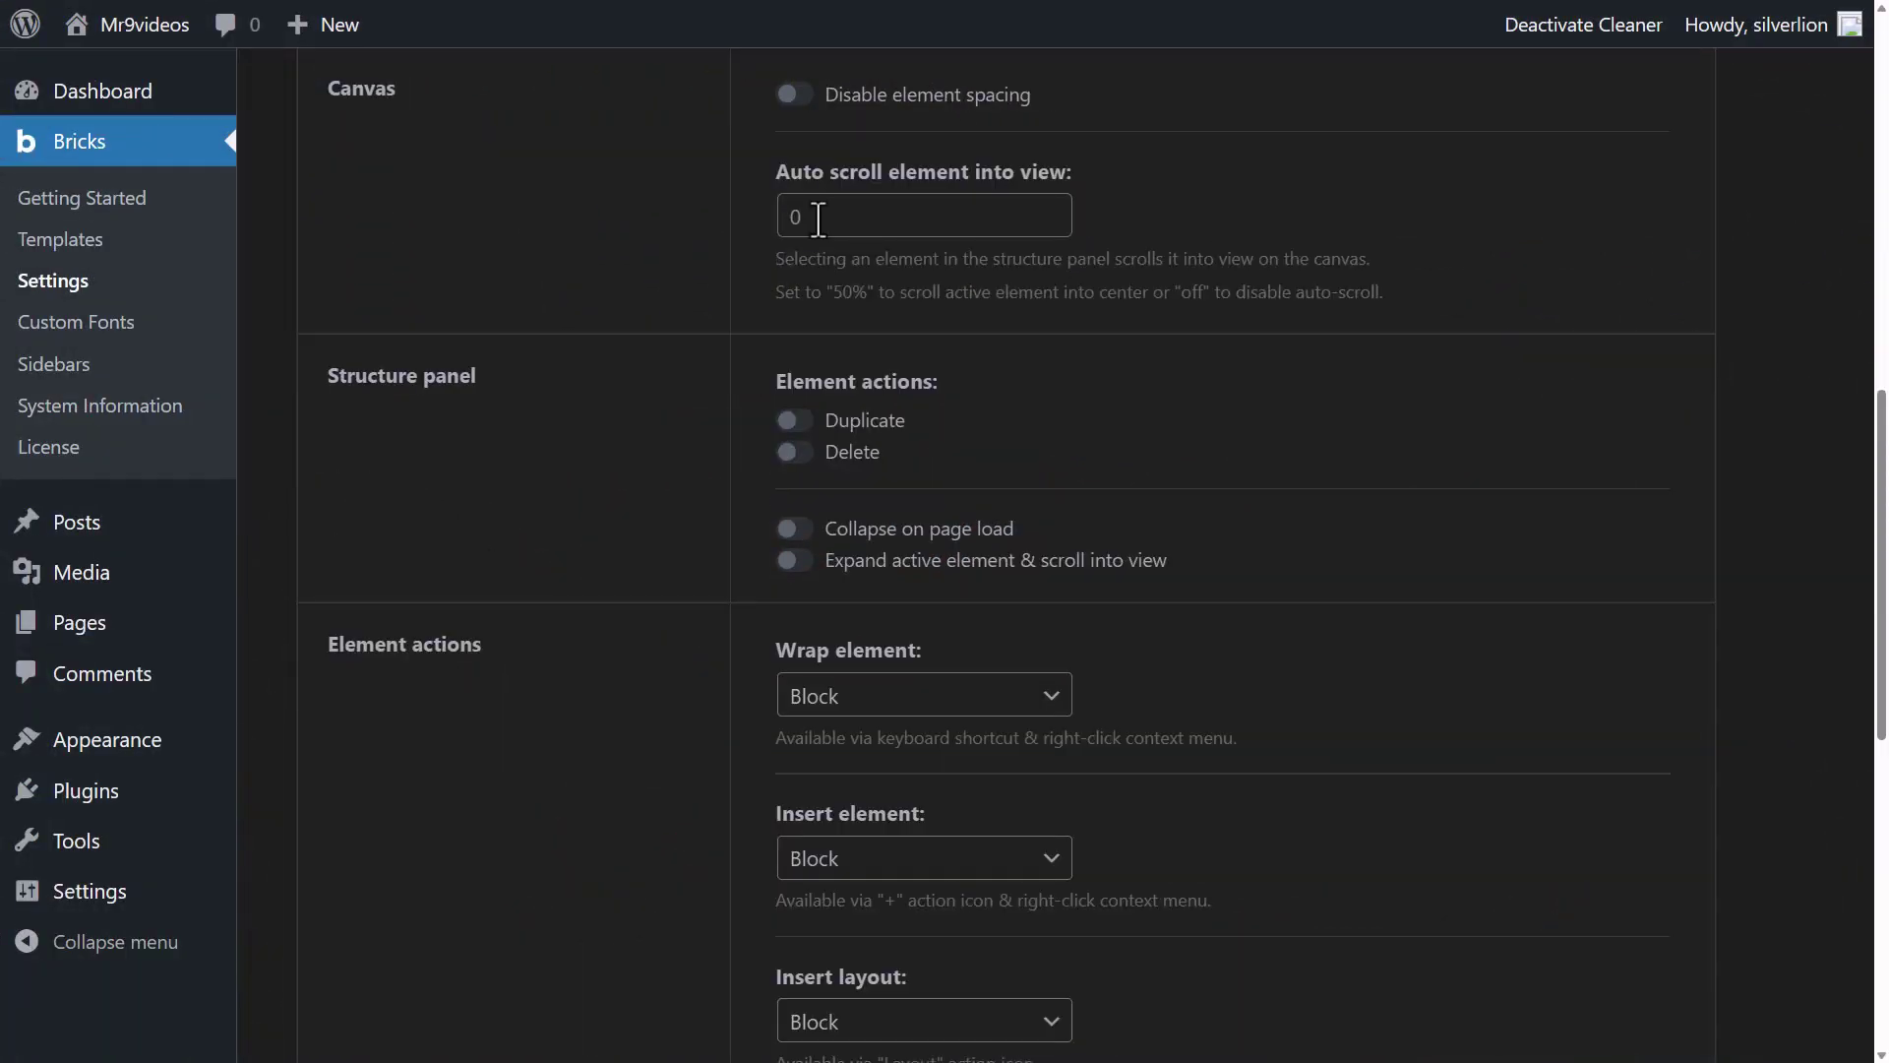
pyautogui.click(818, 218)
pyautogui.write('50%')
pyautogui.moveTo(1171, 292); pyautogui.dragTo(1393, 290)
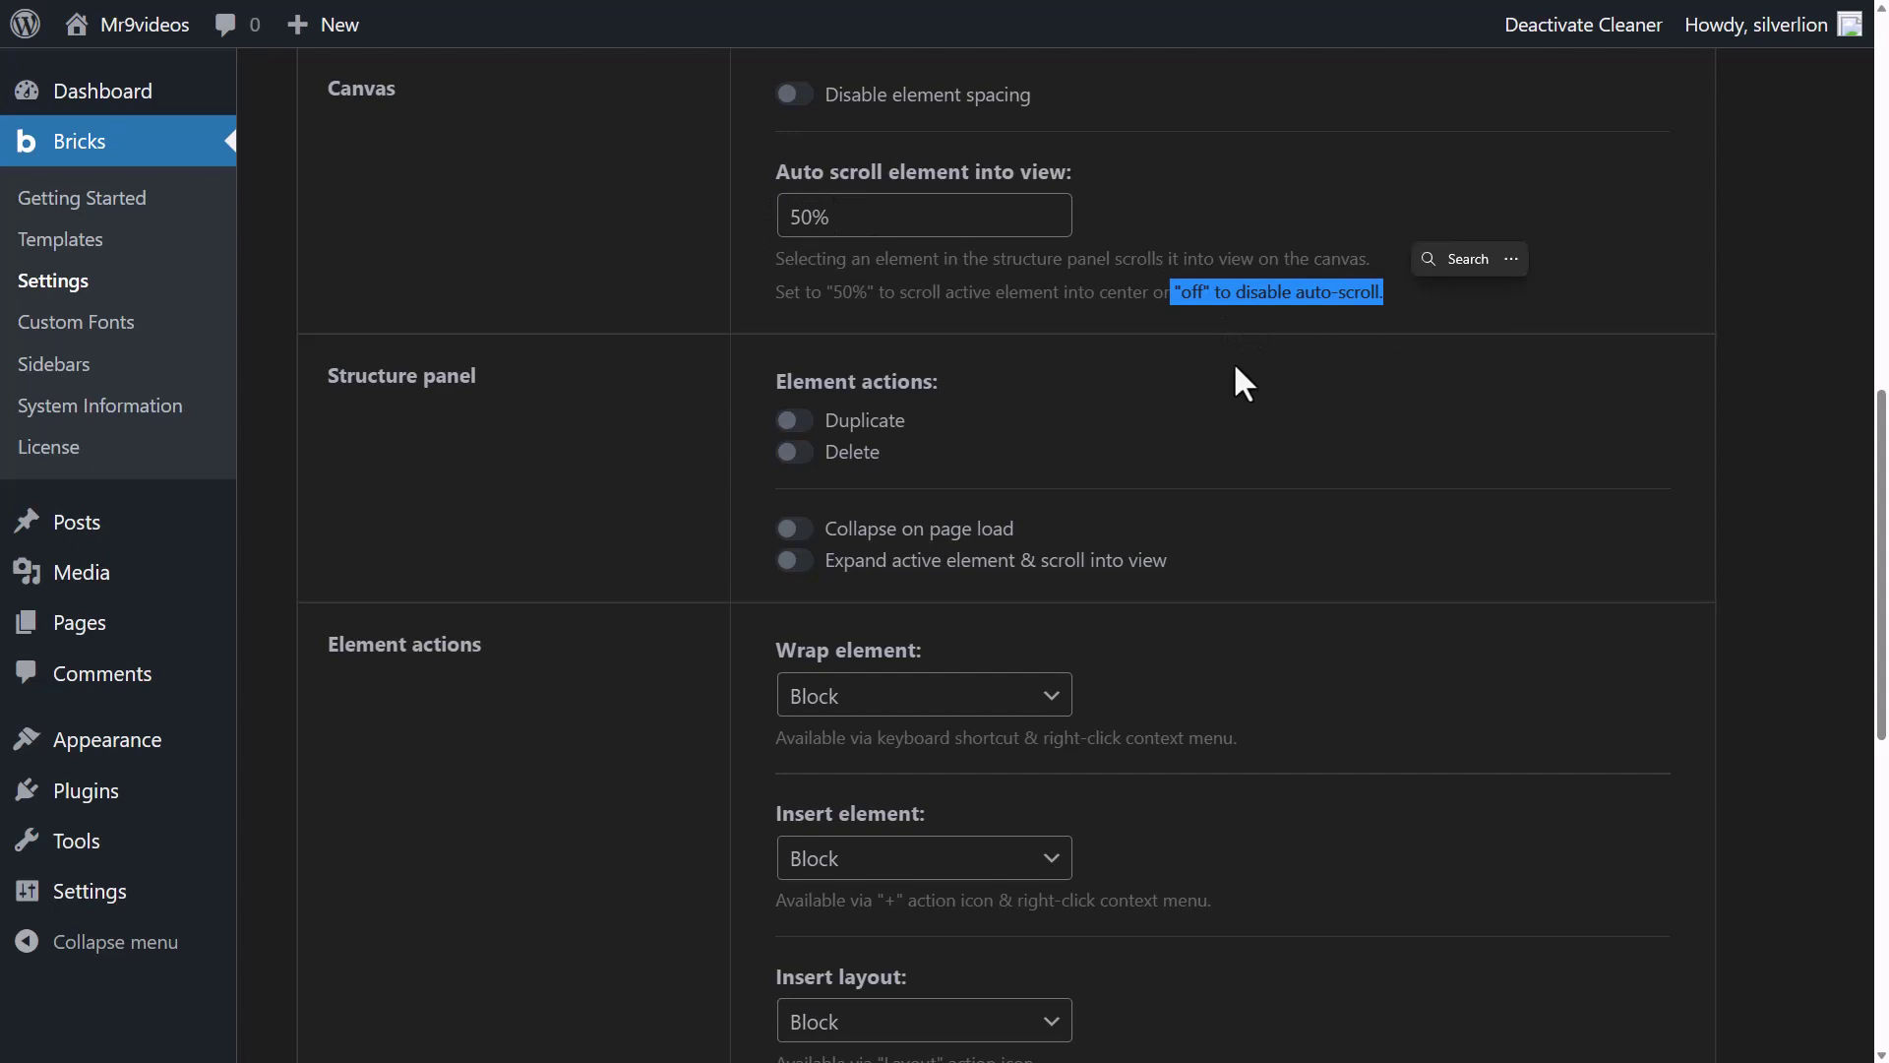
pyautogui.click(1112, 410)
# Enable the Duplicate and Delete element actions for the structure panel.
pyautogui.scroll(-3, 1048, 388)
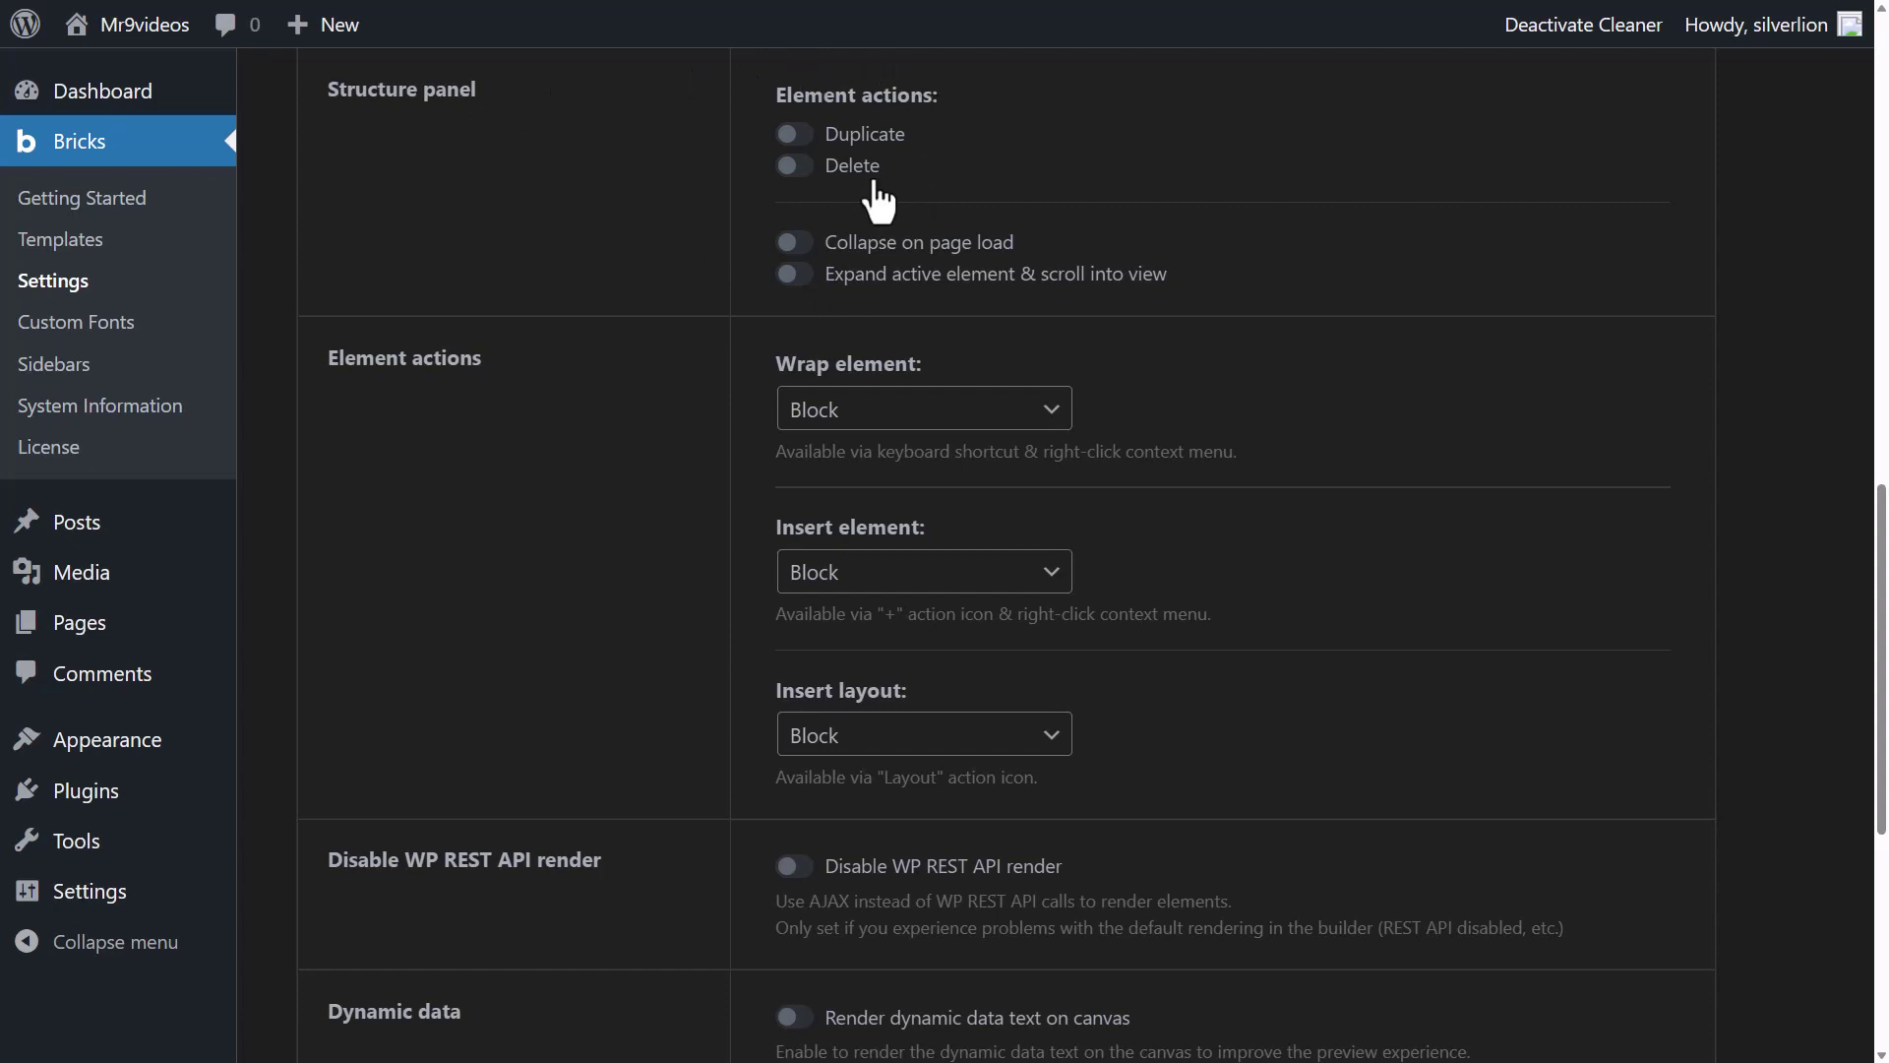
pyautogui.click(793, 137)
pyautogui.click(795, 165)
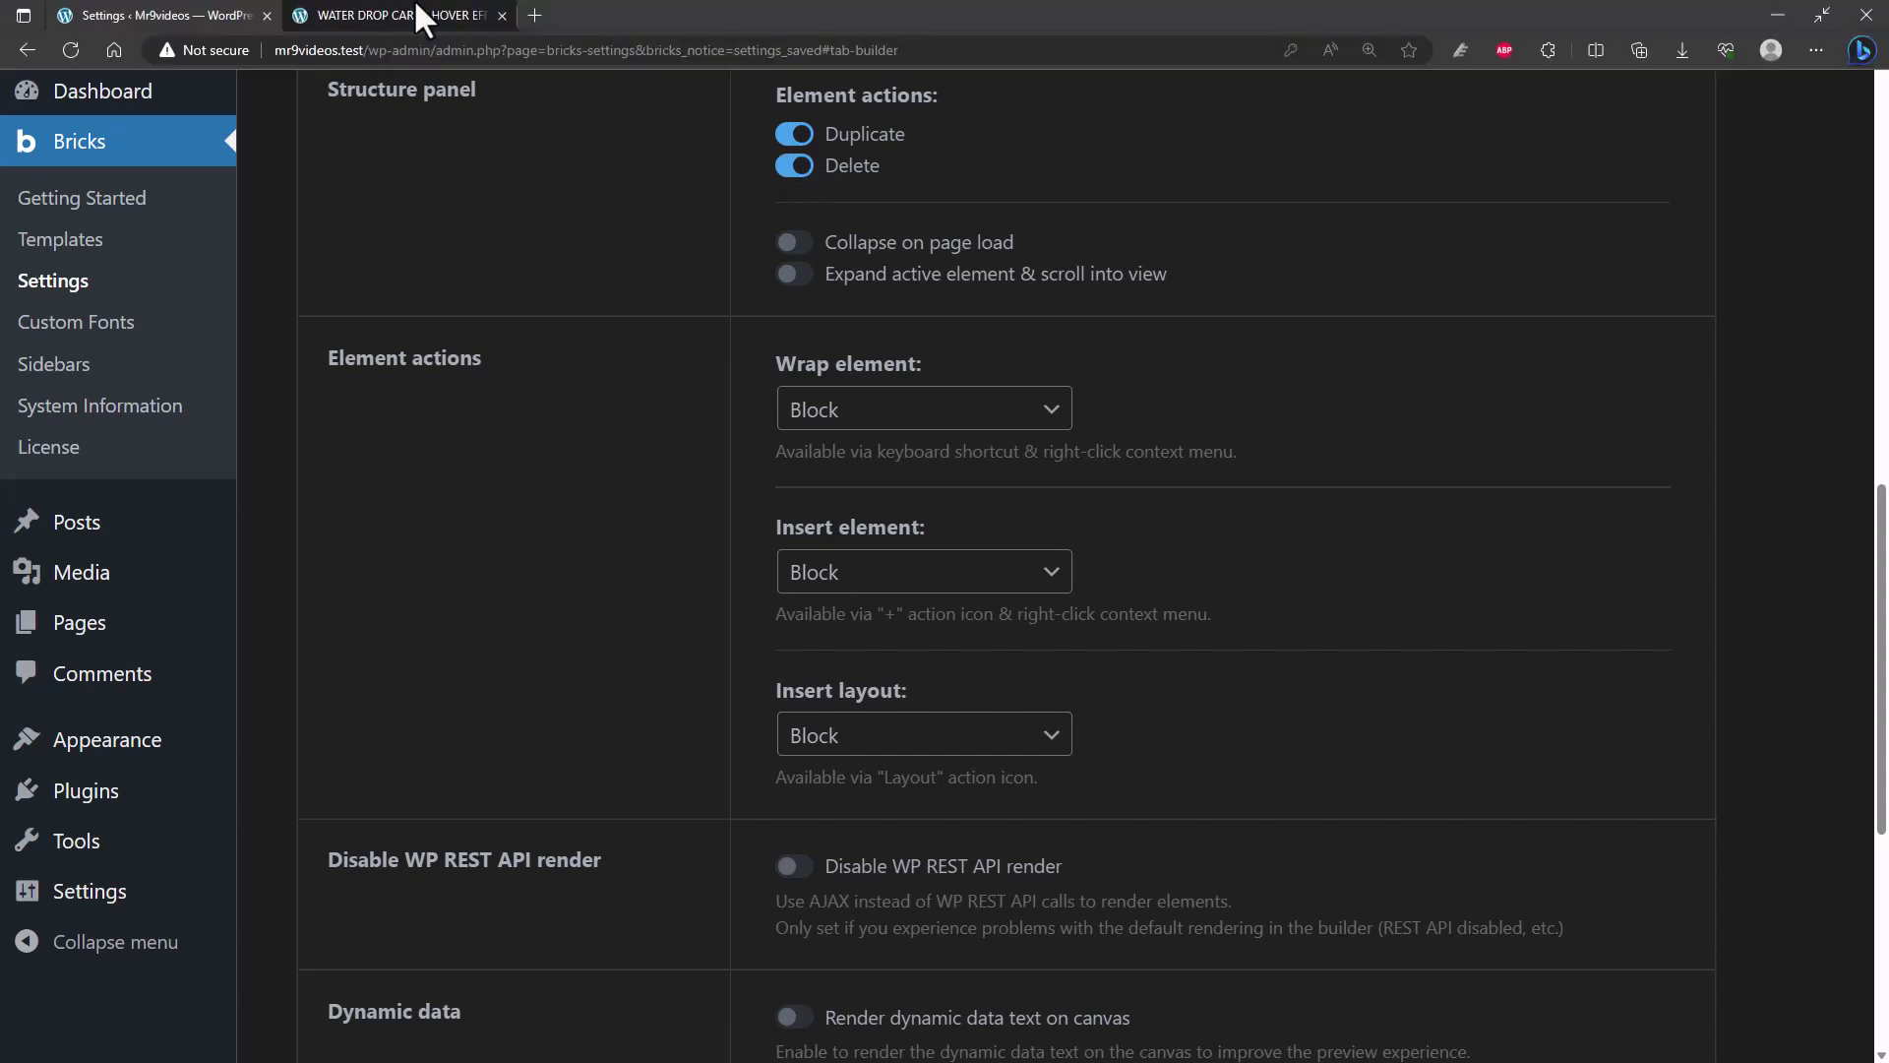
# Check the duplicate and delete actions on the second Block in the water drop cards structure and return to the Bricks settings.
pyautogui.click(416, 14)
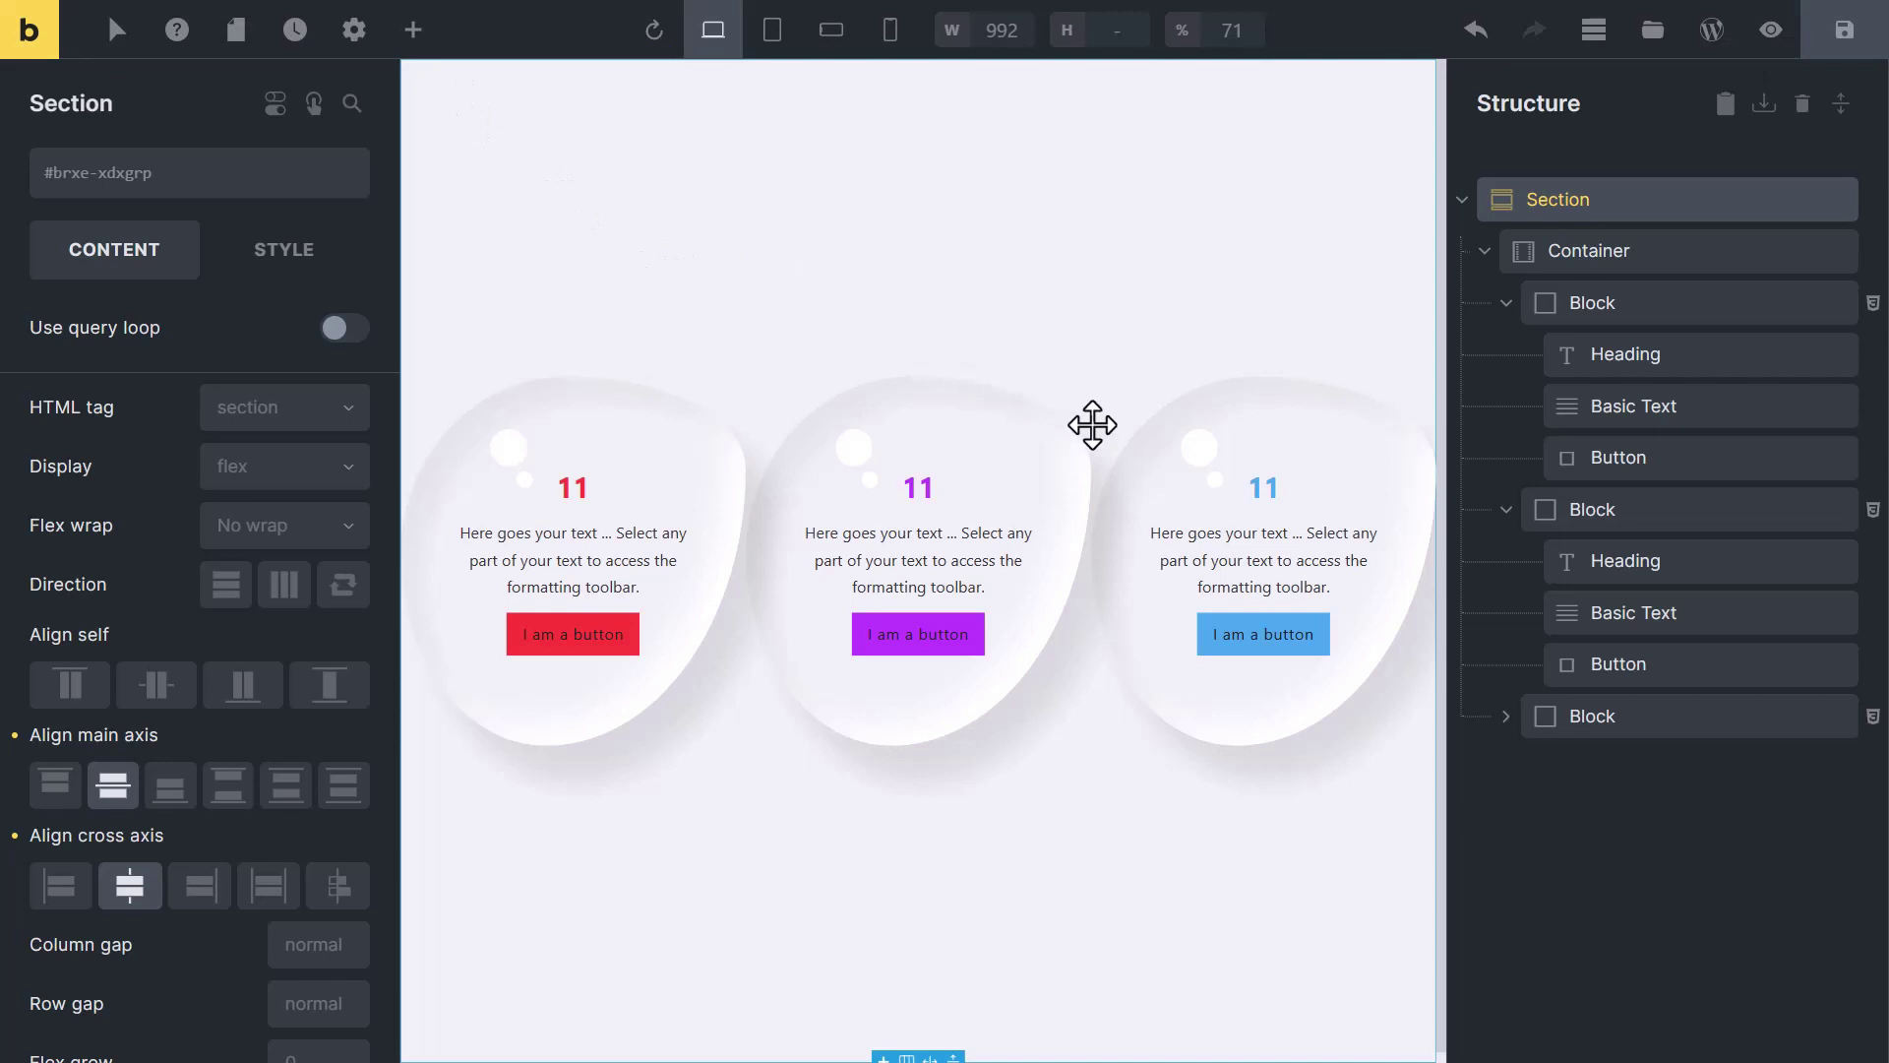
pyautogui.moveTo(1680, 512)
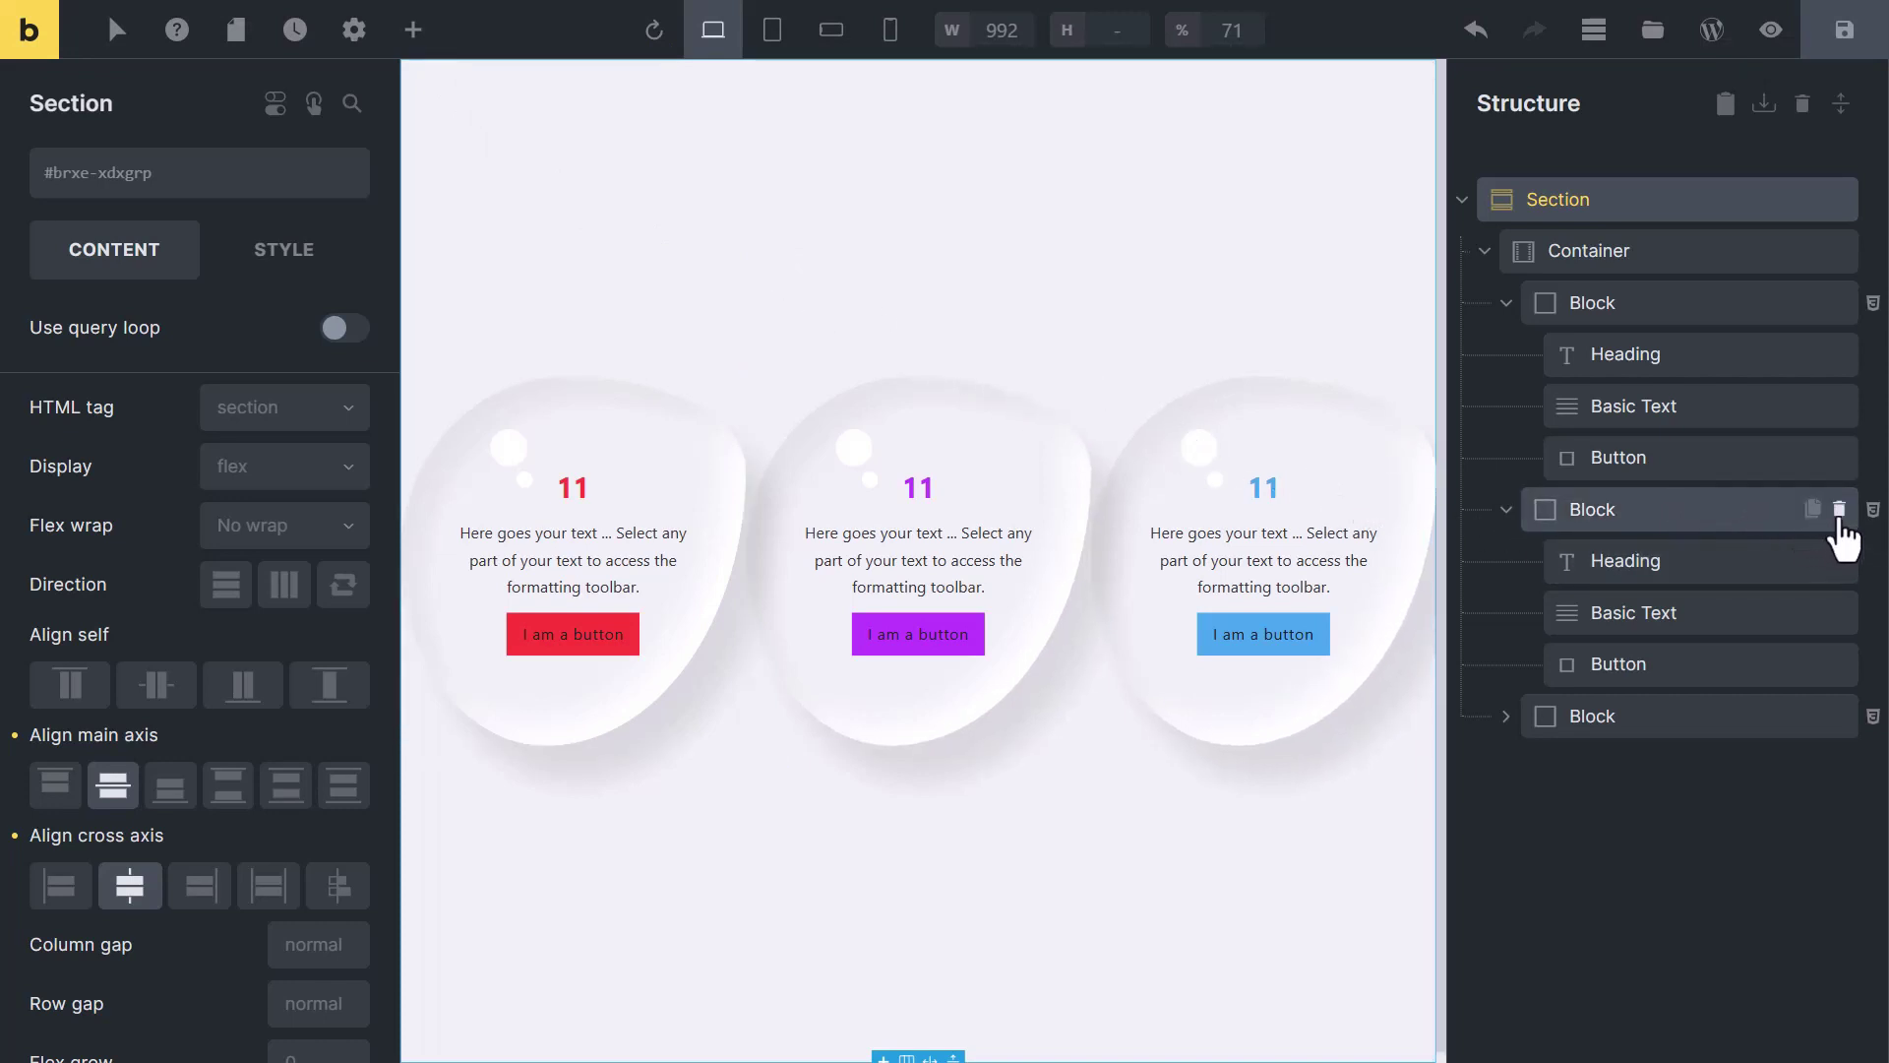
pyautogui.moveTo(1849, 665)
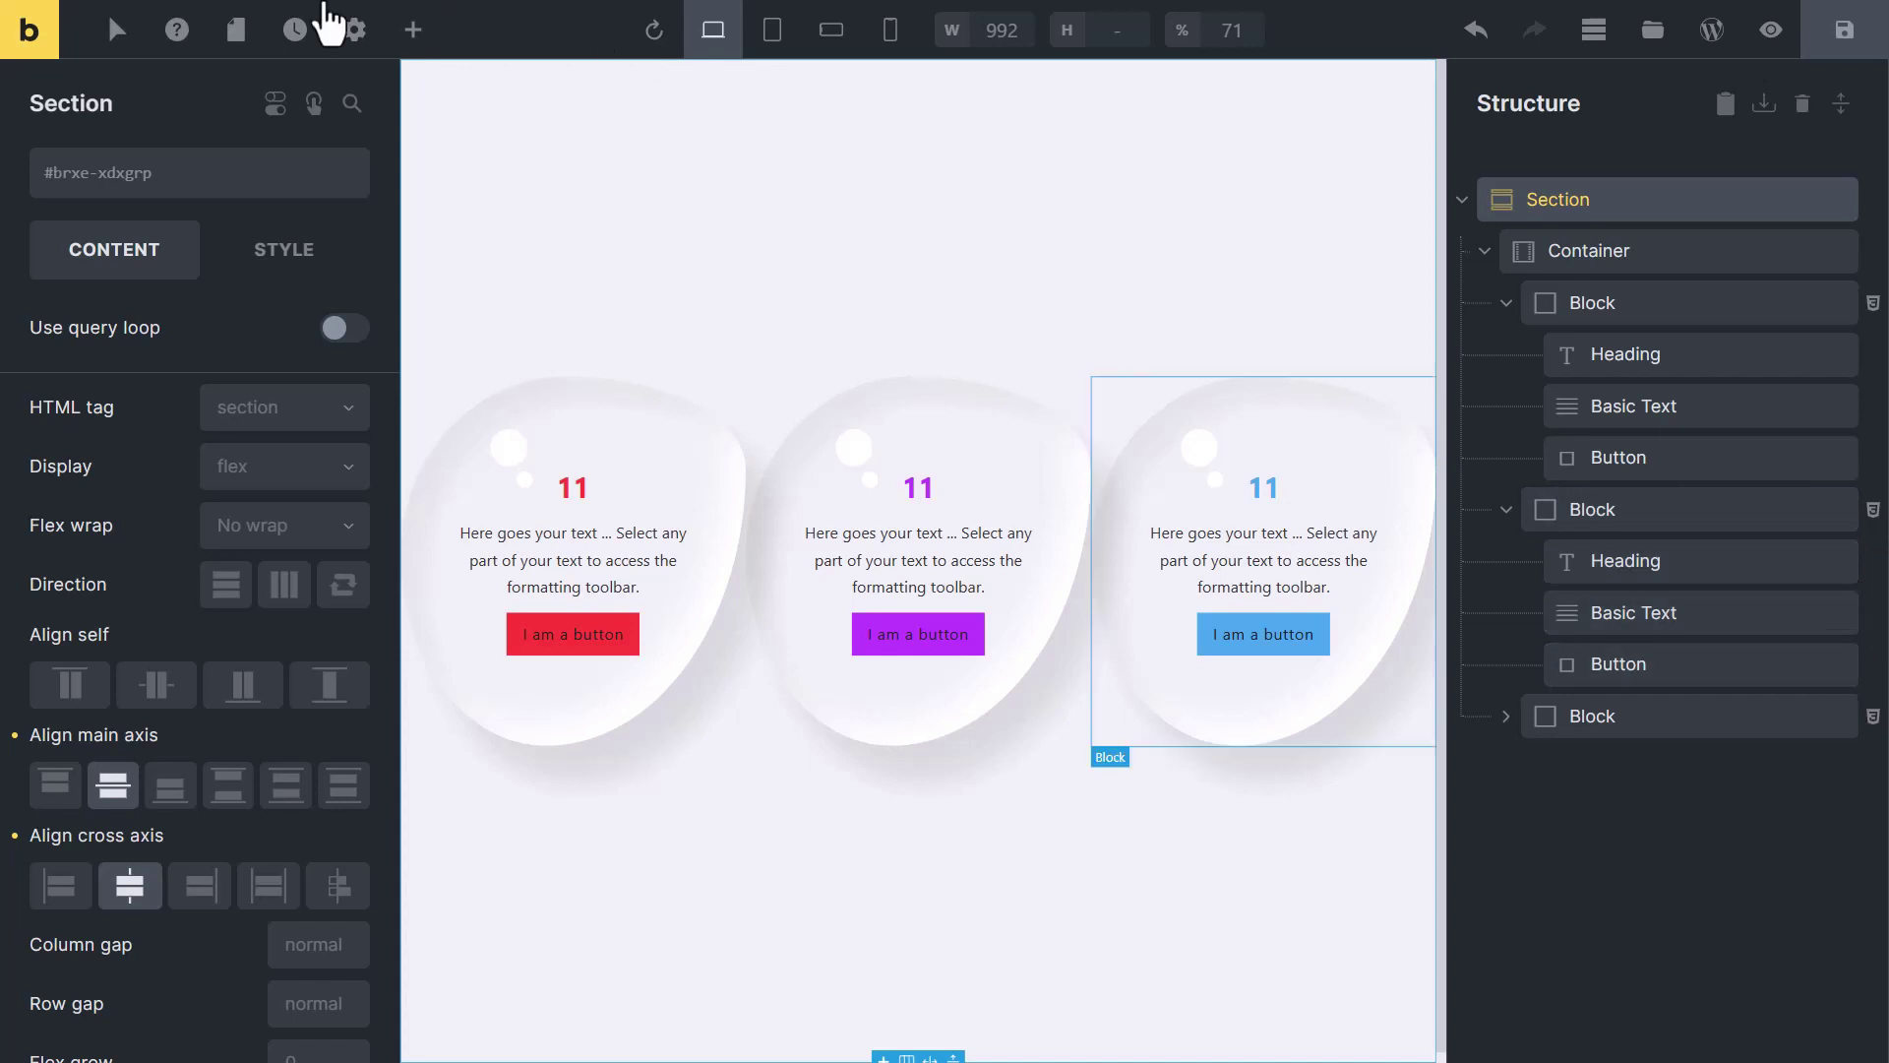
pyautogui.click(238, 15)
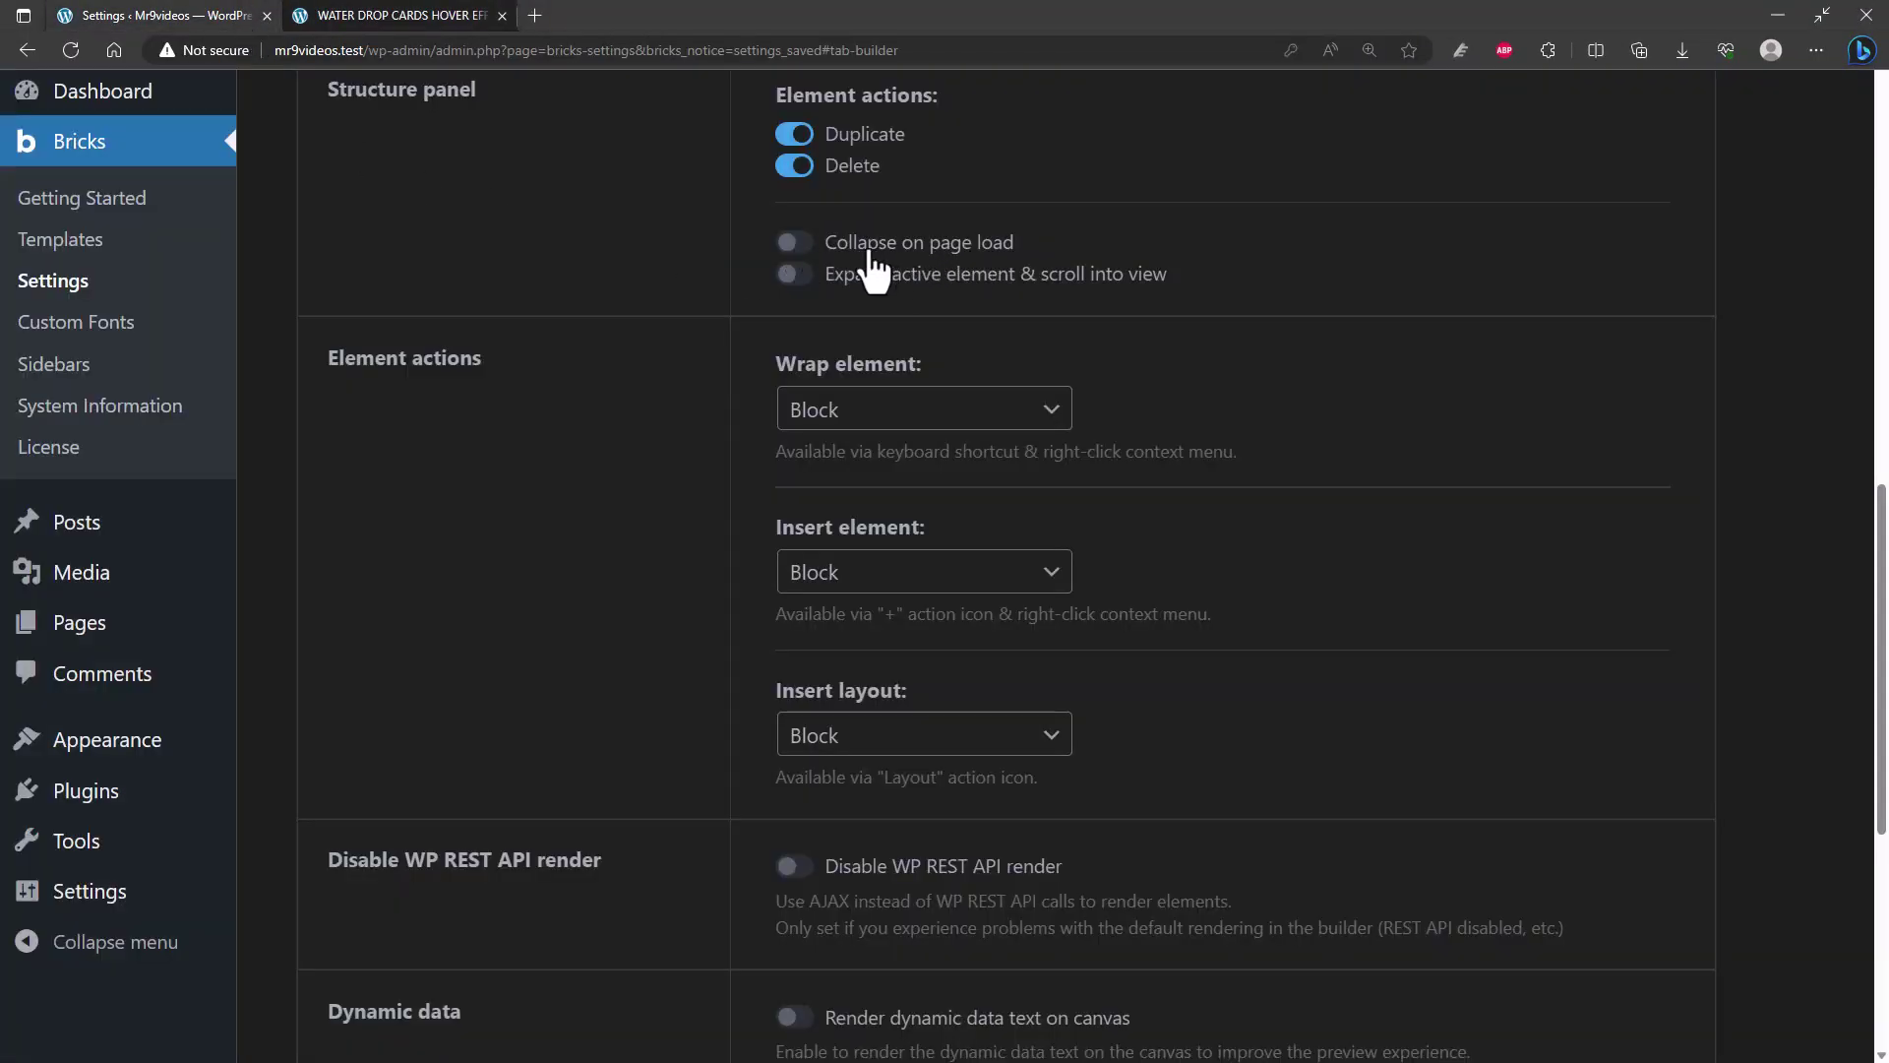
# Enable Collapse on page load for the structure panel and reload the water drop cards template in the builder to check it.
pyautogui.click(811, 246)
pyautogui.click(386, 14)
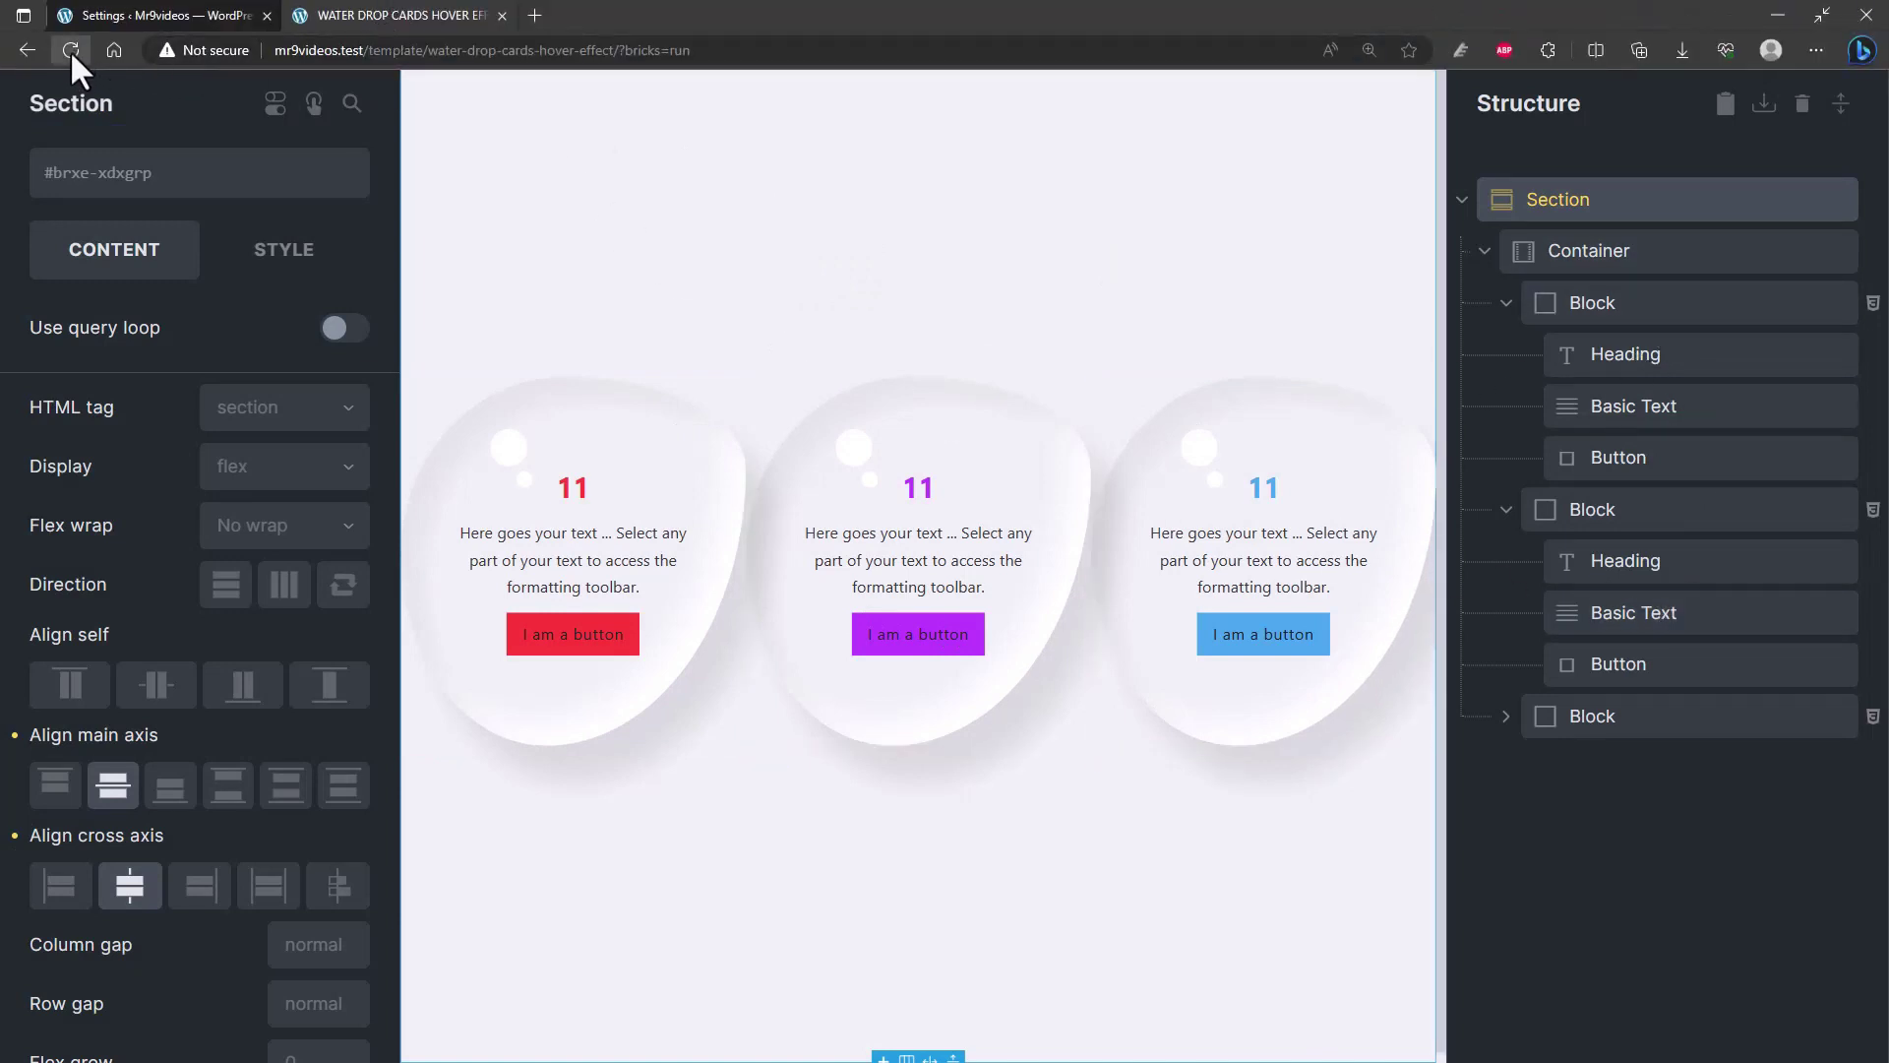
pyautogui.click(70, 50)
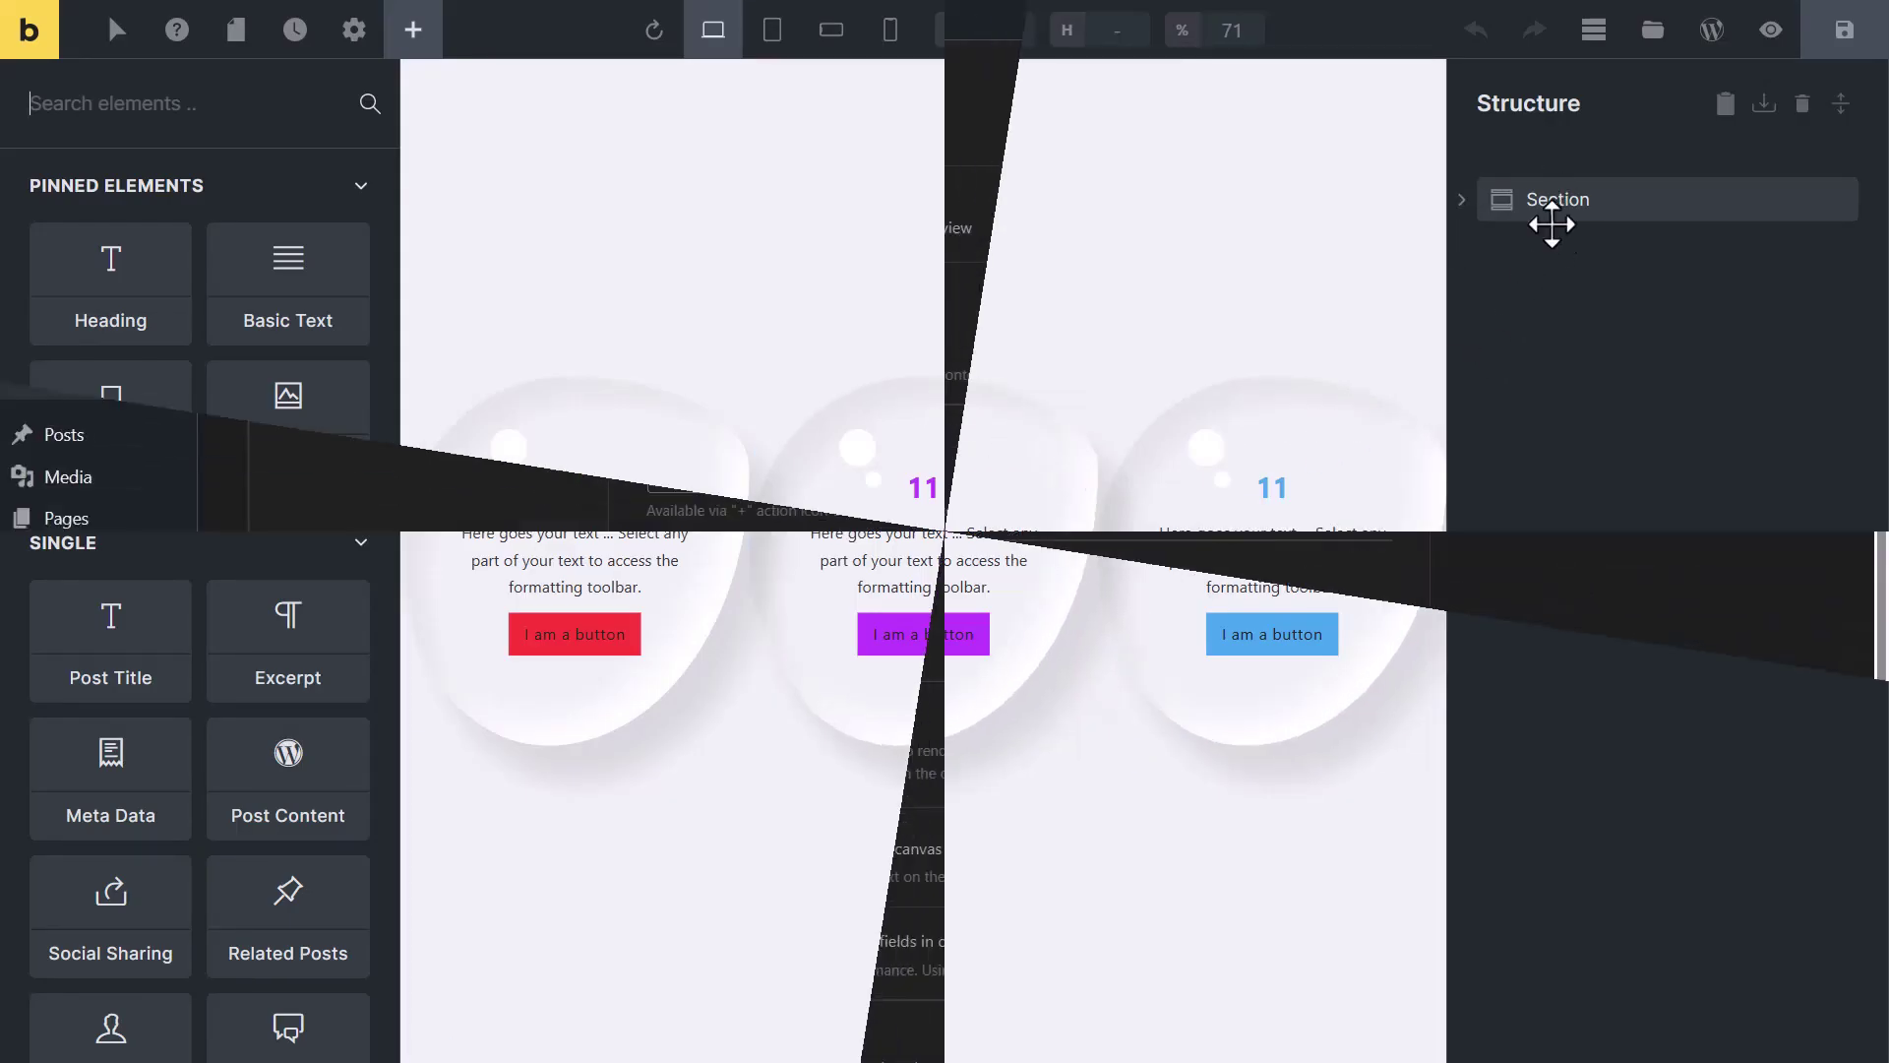
# Enable Expand active element & scroll into view, and save the real estate template in the builder.
pyautogui.click(672, 233)
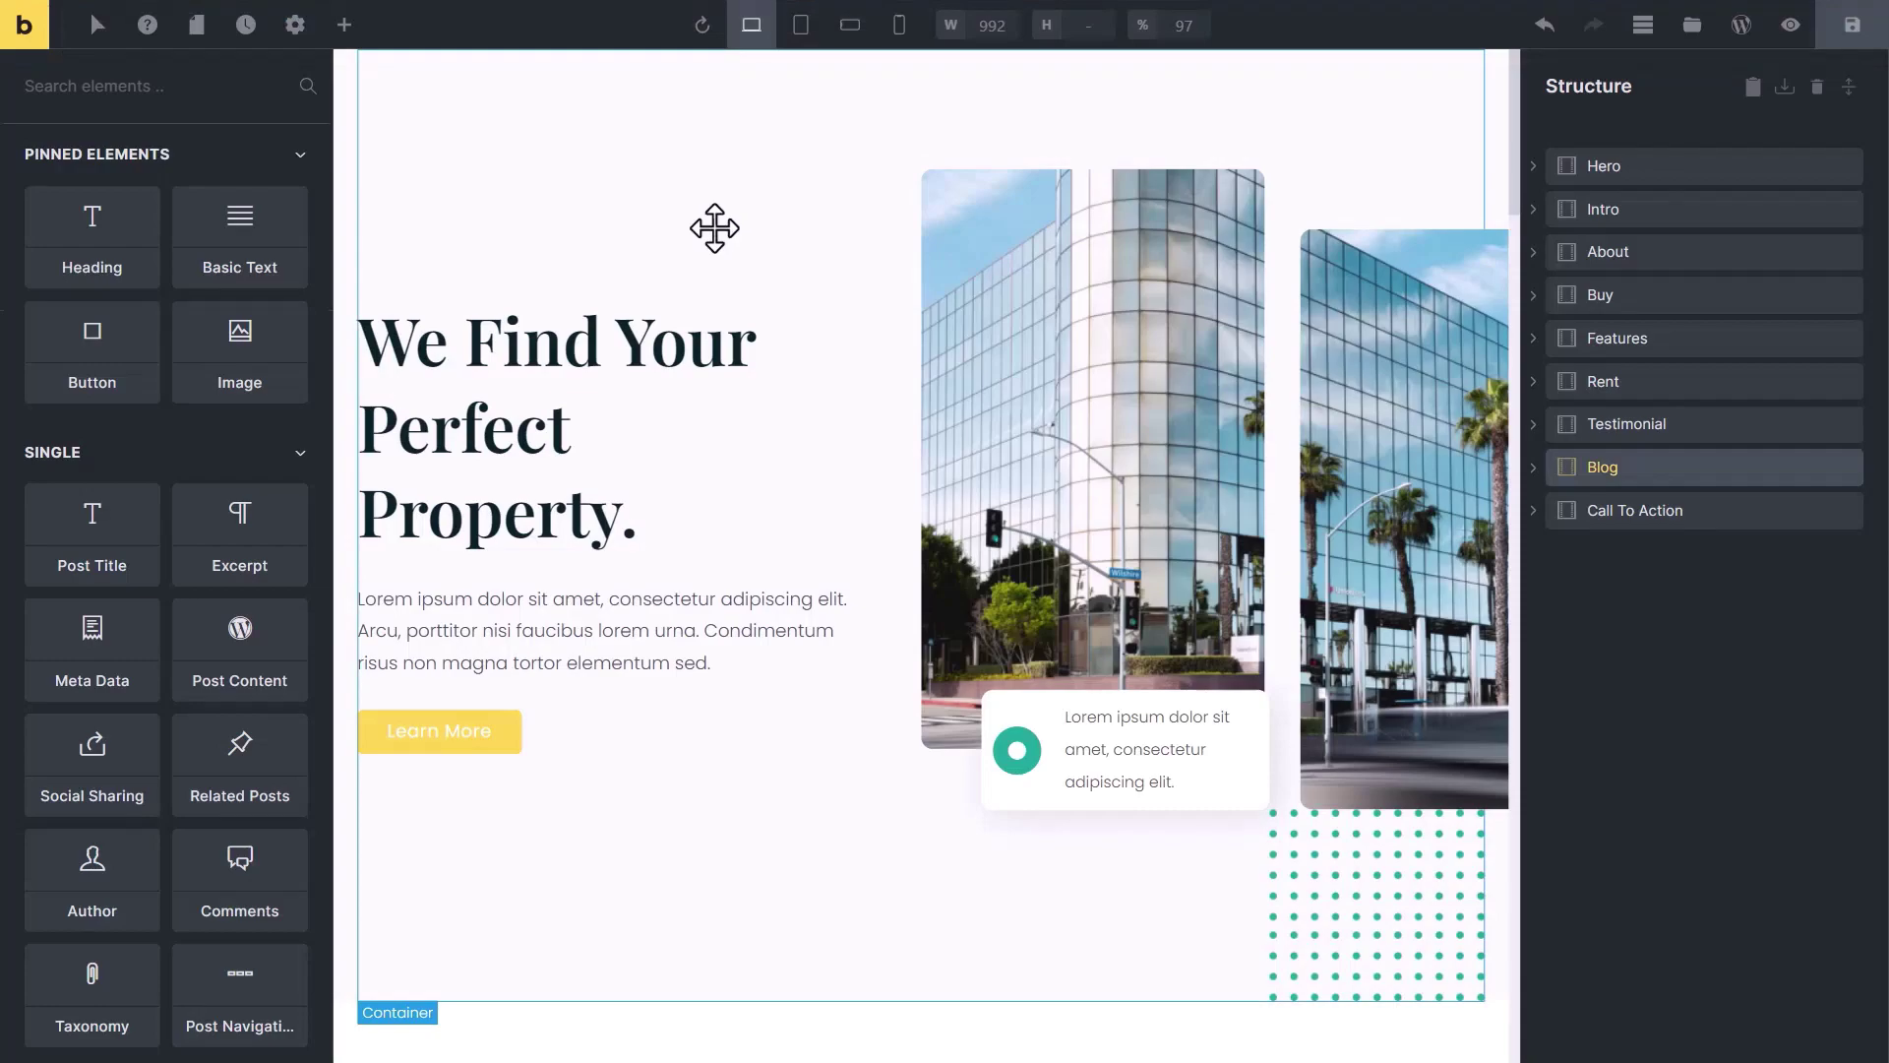
pyautogui.scroll(-20, 714, 228)
pyautogui.scroll(20, 714, 228)
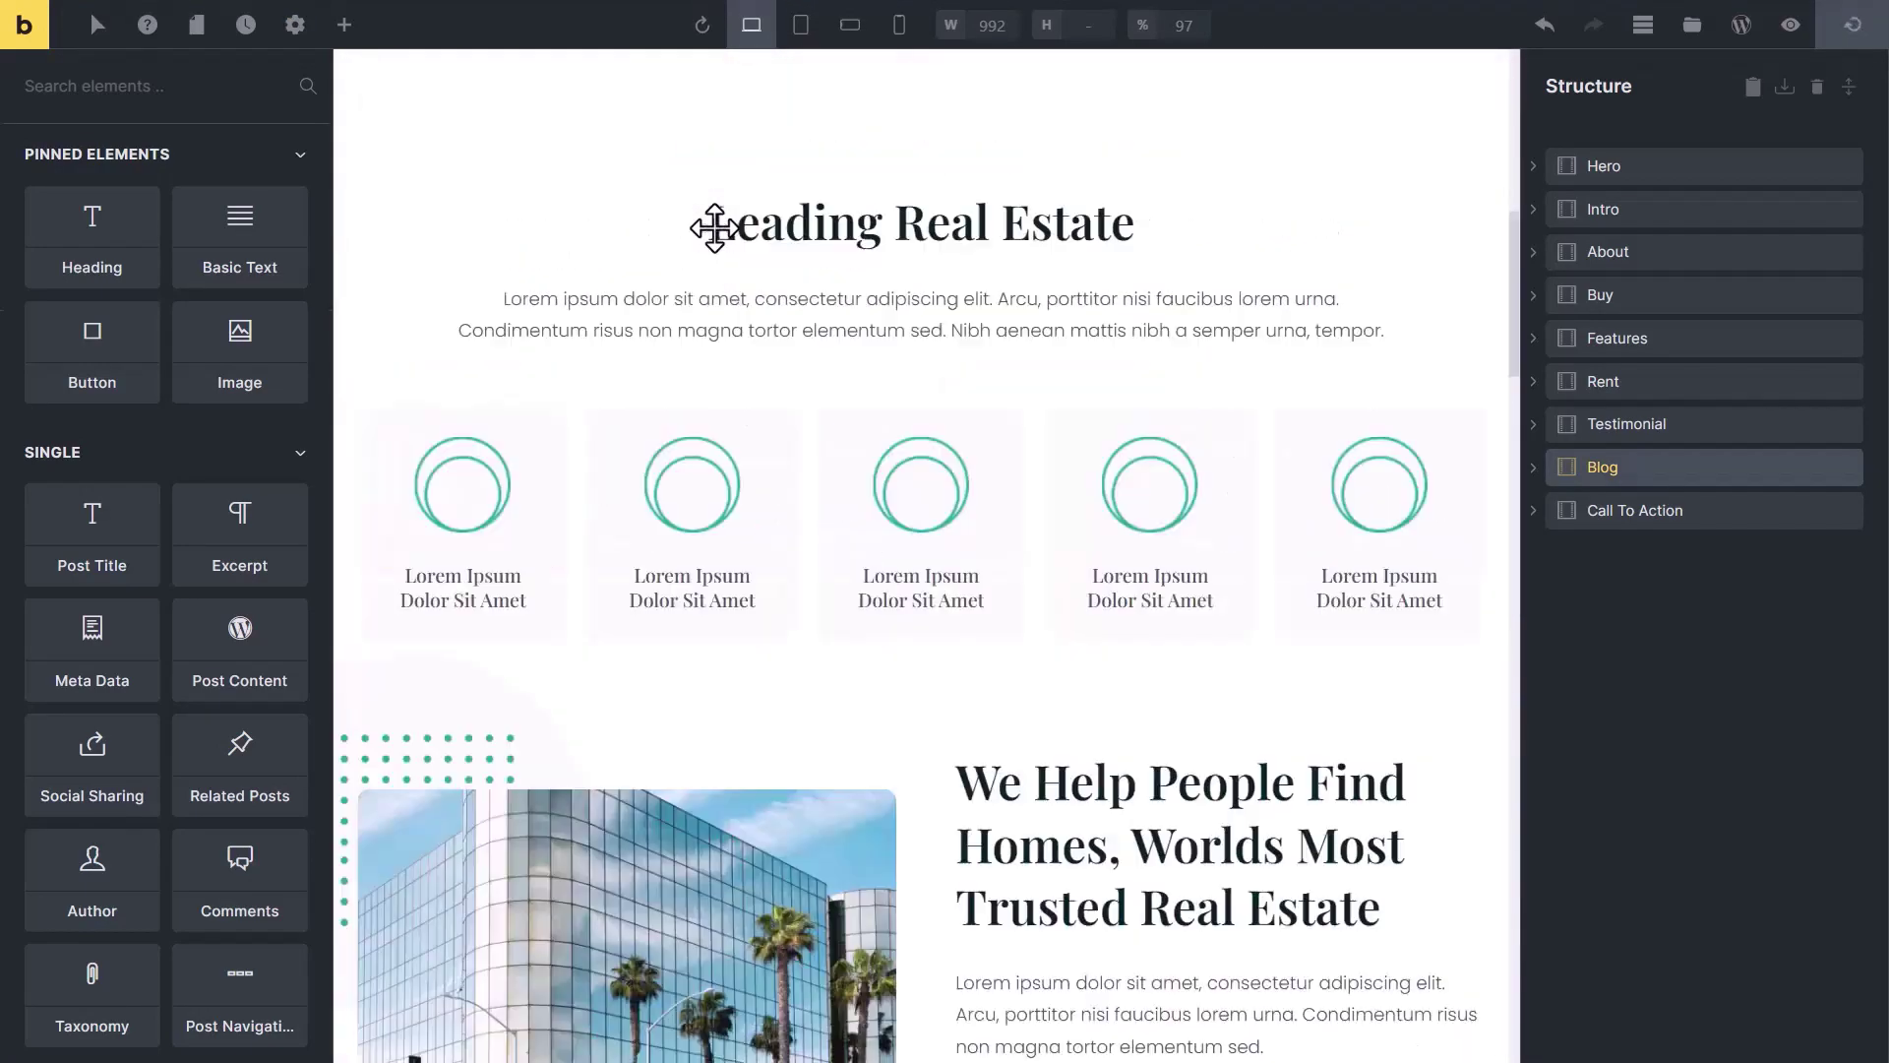
pyautogui.hotkey('ctrl', 's')
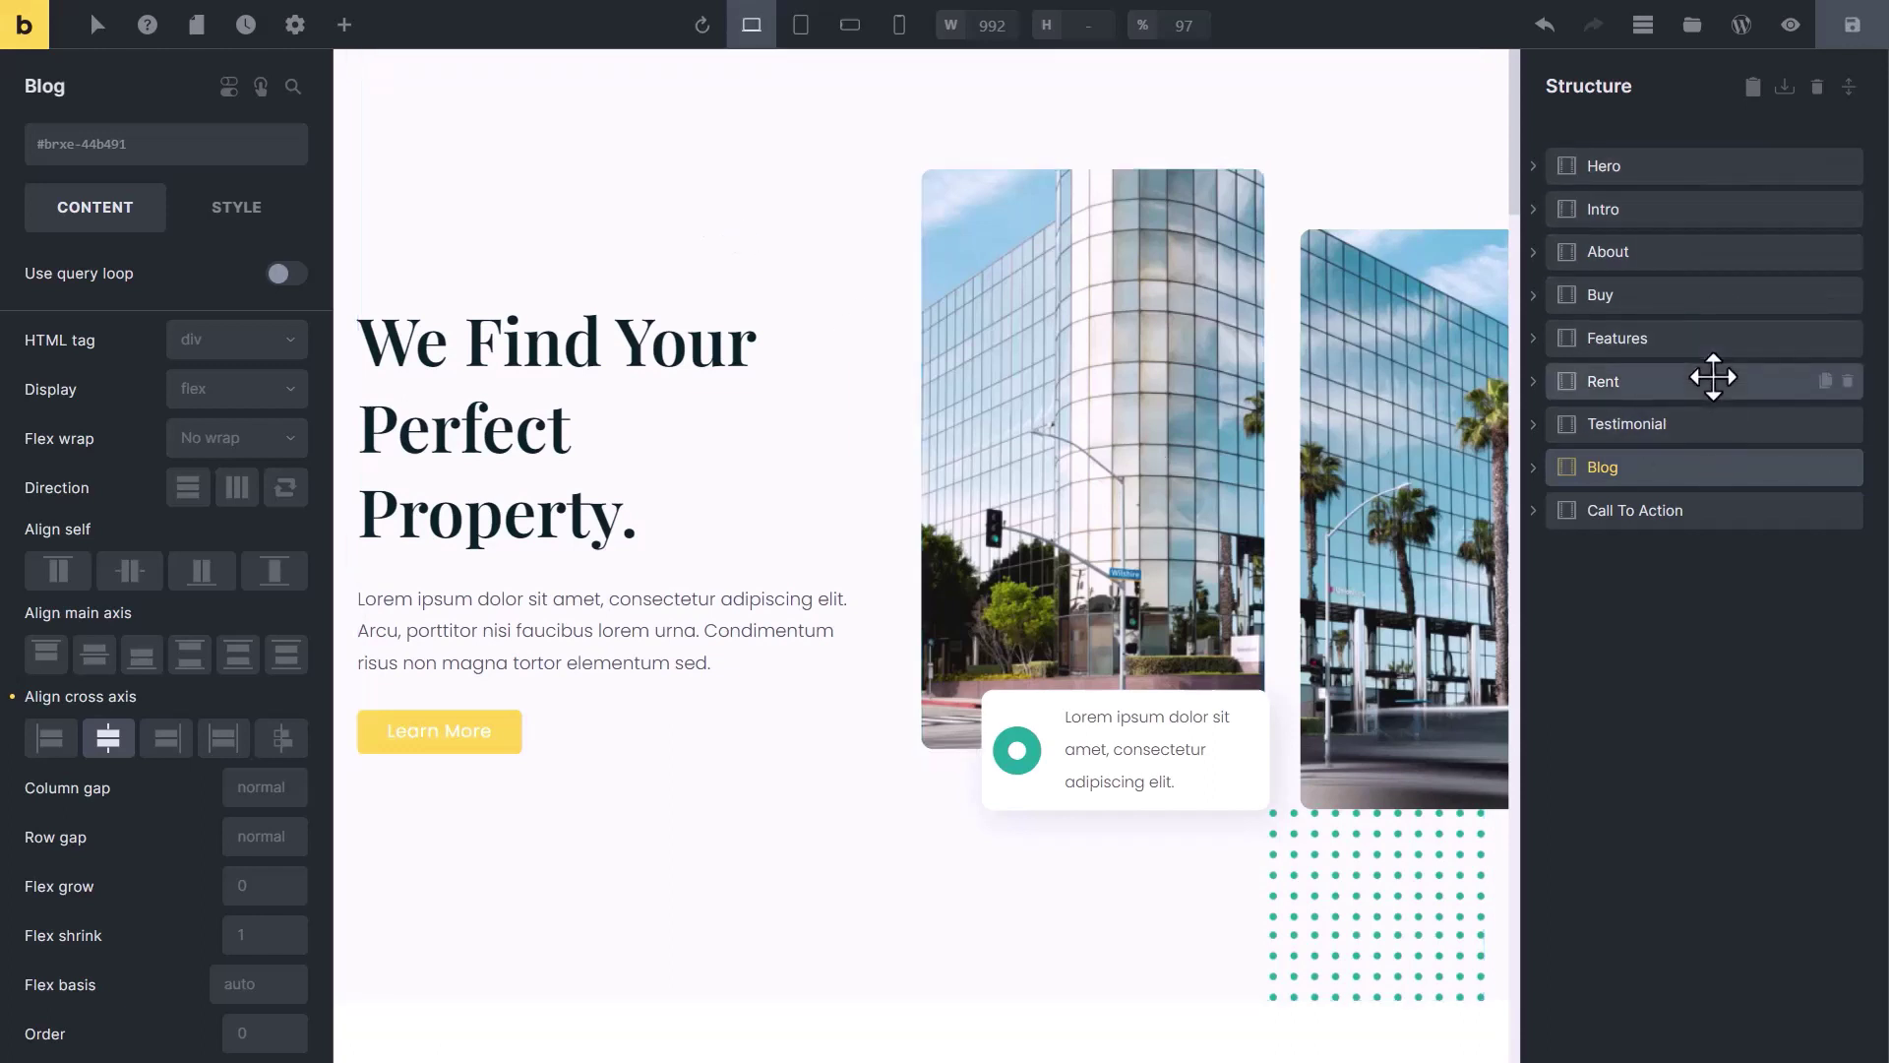
# Select the first Hero image and the first Buy Your Dream Home listing image on the canvas to check structure expansion.
pyautogui.click(1080, 392)
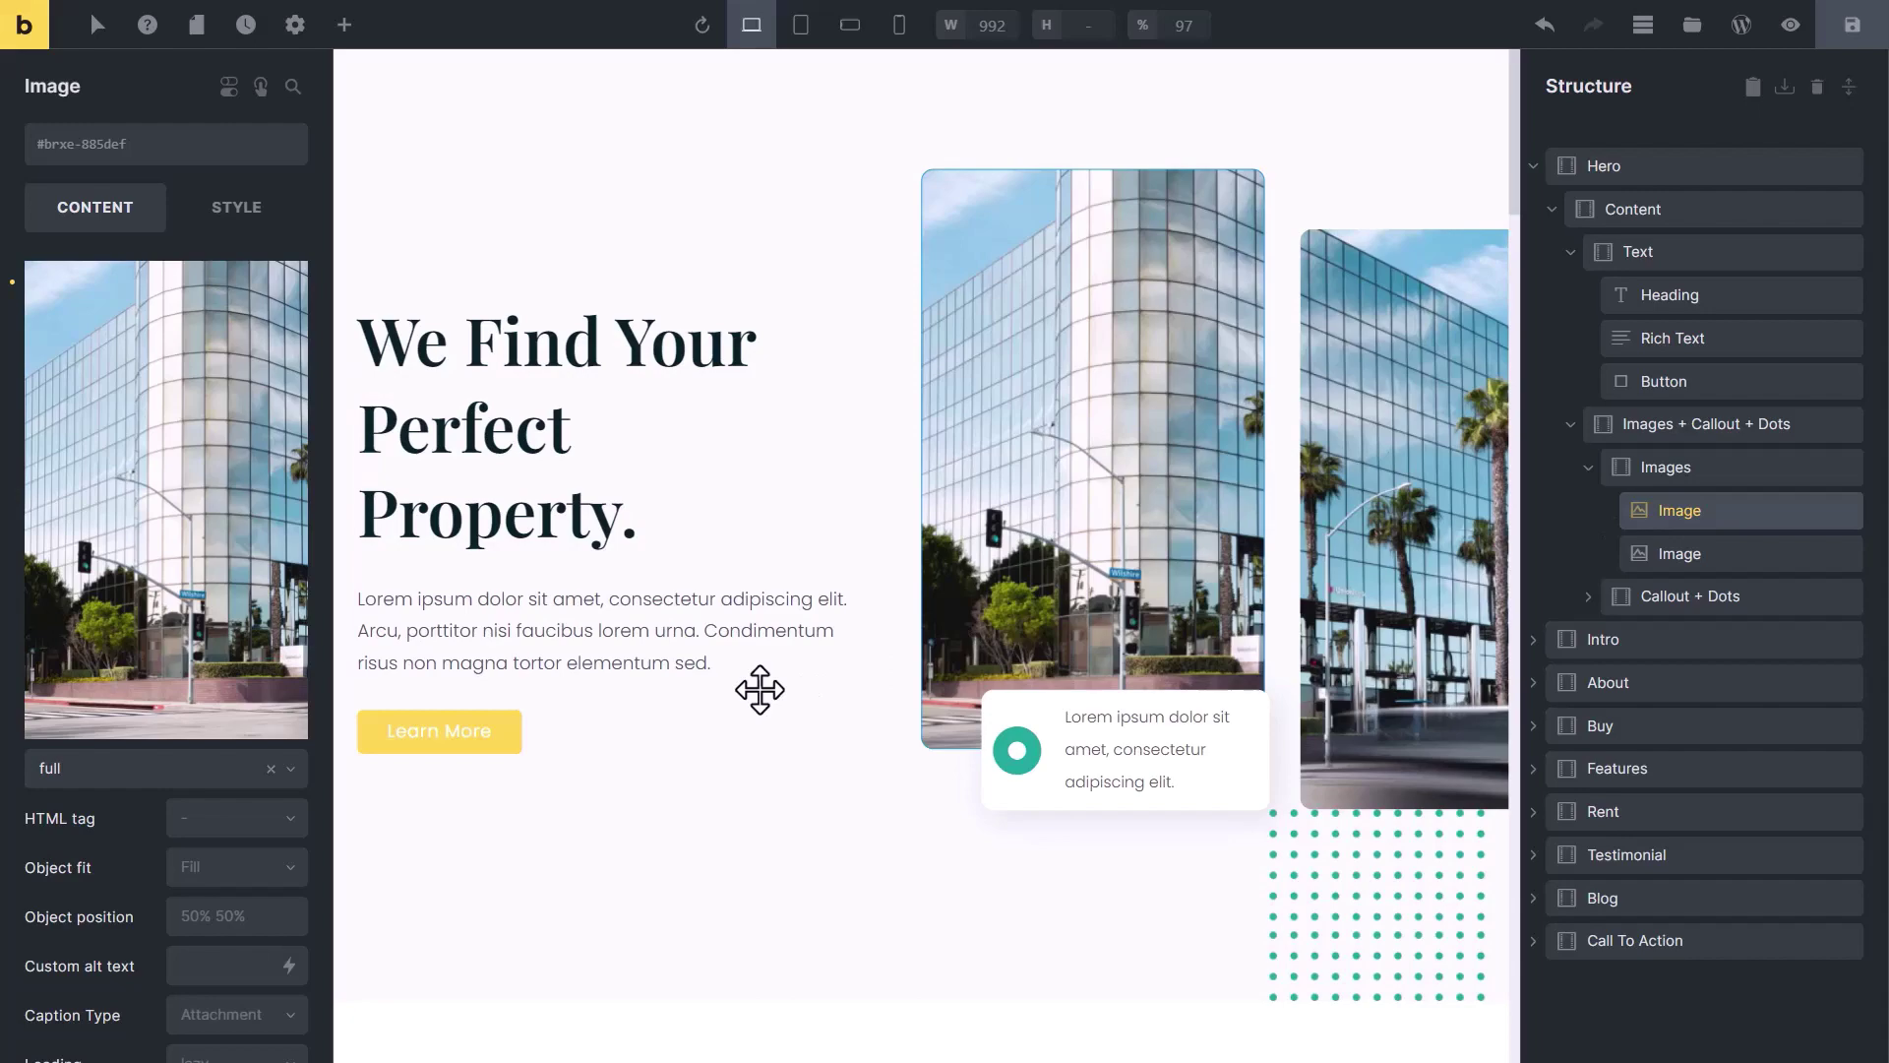
pyautogui.scroll(-15, 759, 689)
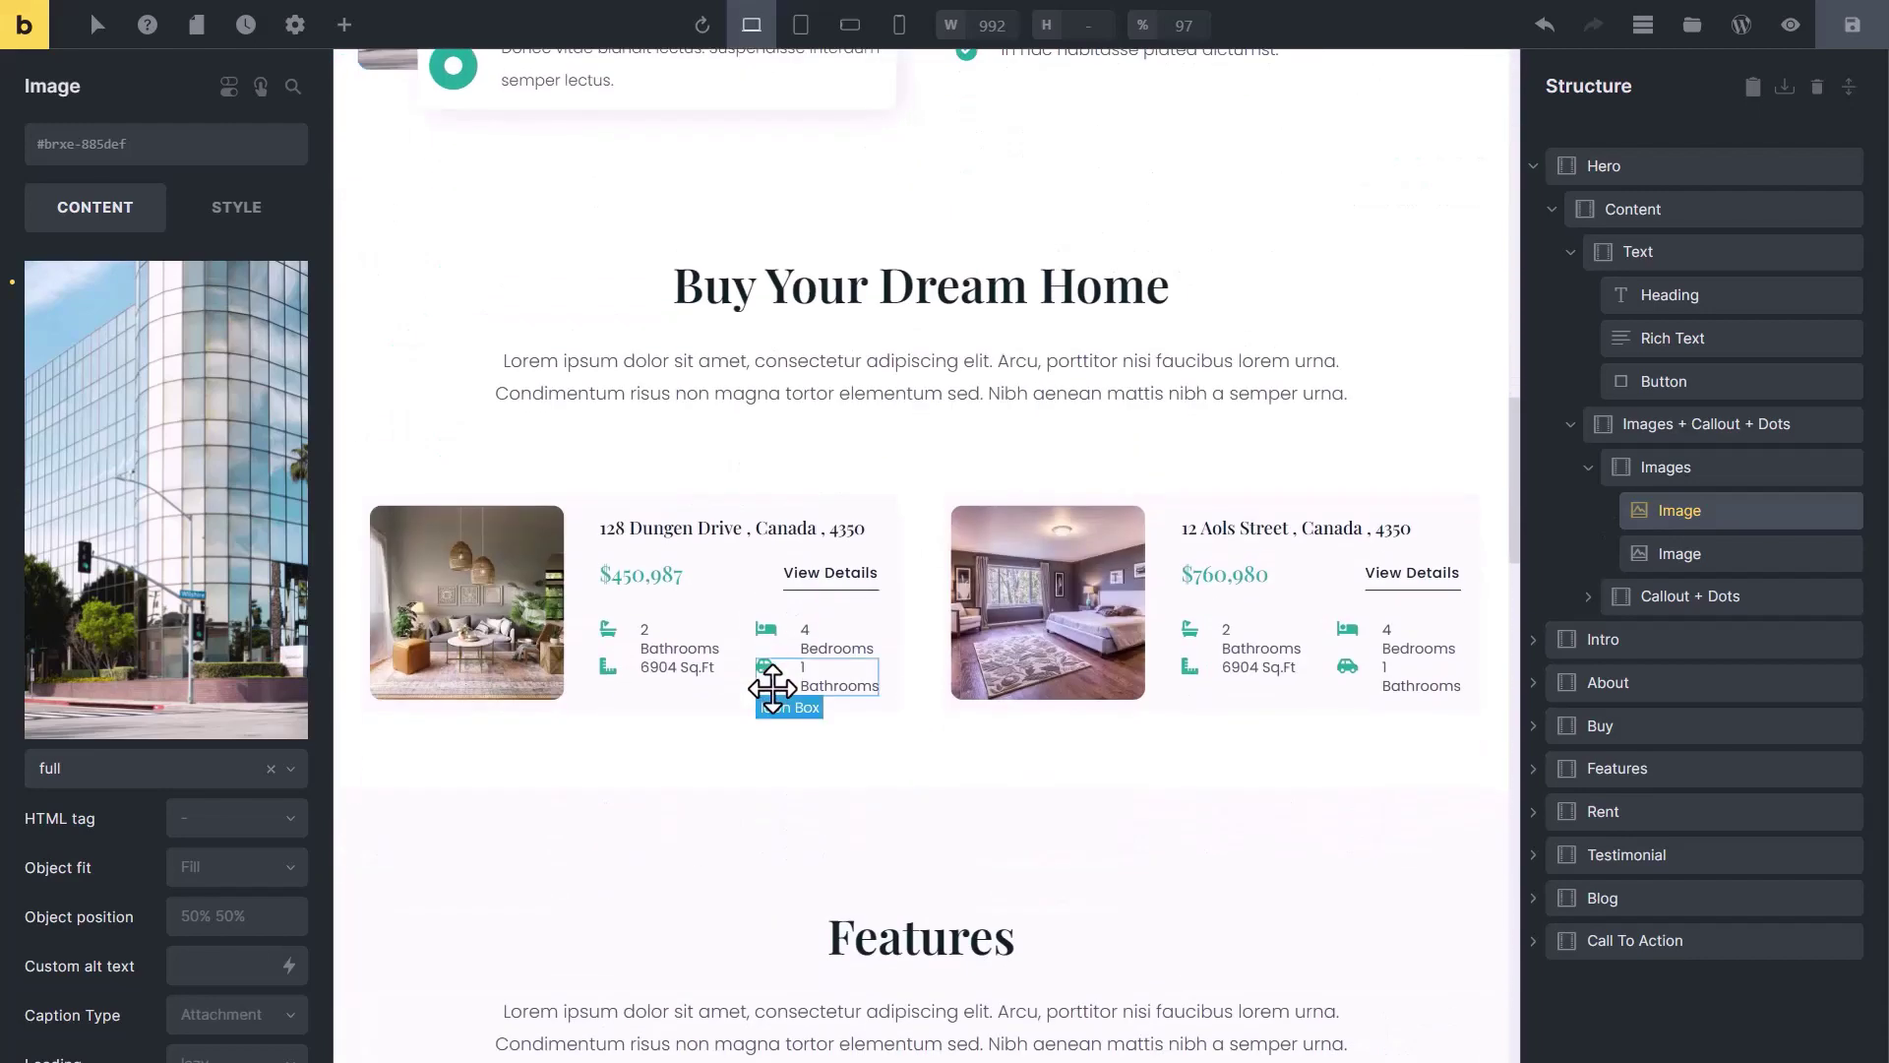
pyautogui.click(458, 618)
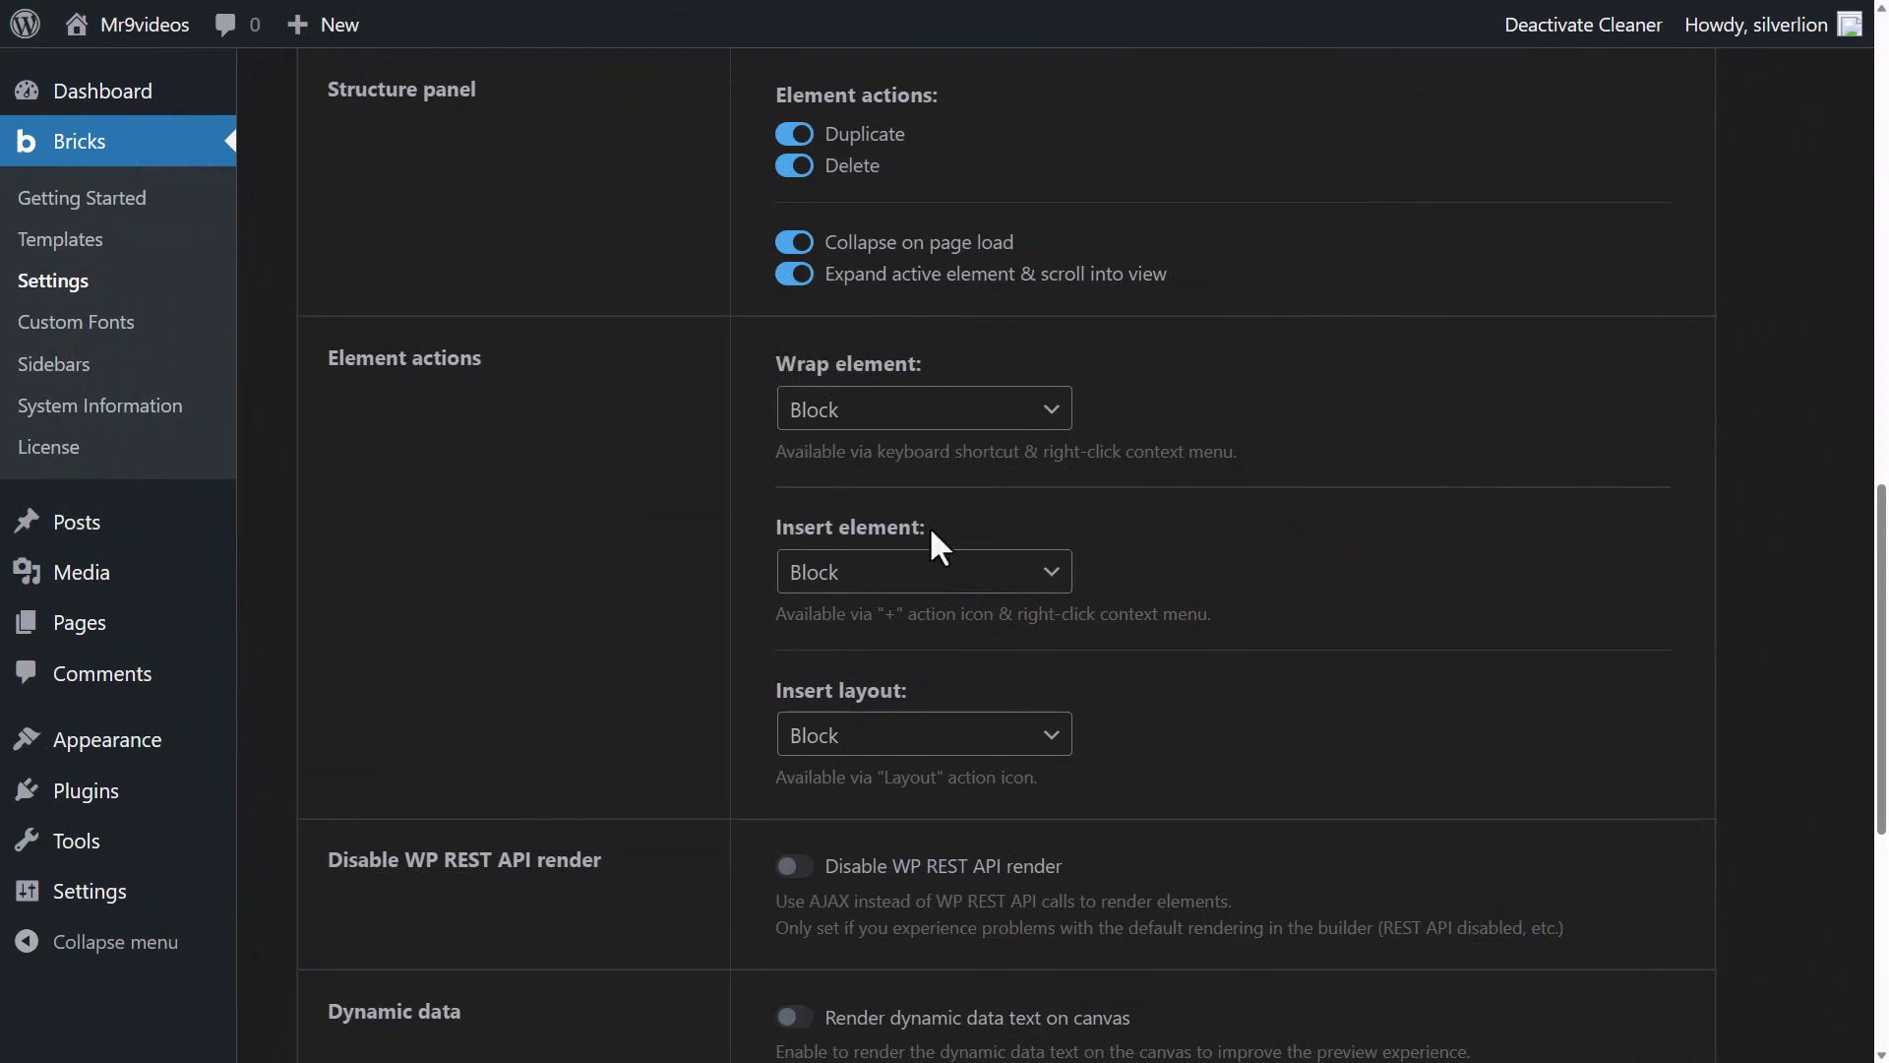
# Review the Wrap element choices and examine the insert and wrap actions available for the second water drop card Block.
pyautogui.click(967, 418)
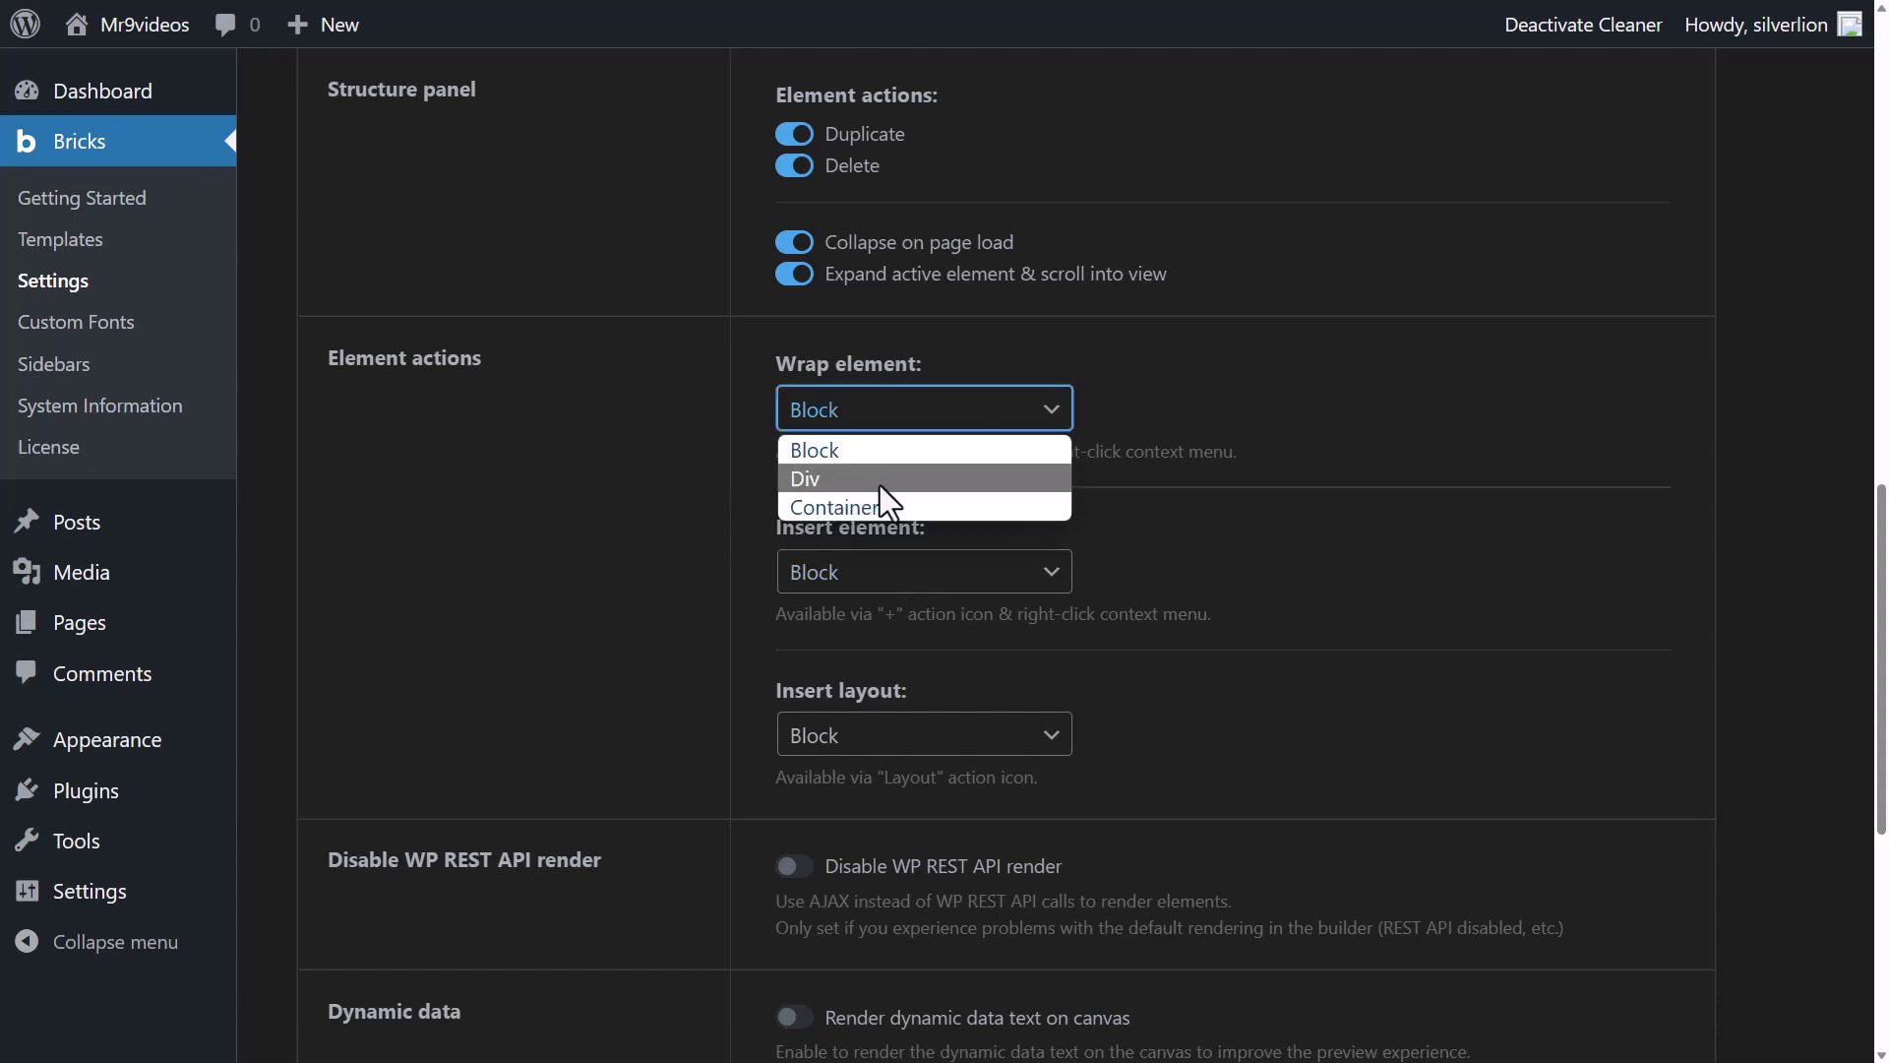
pyautogui.click(1112, 519)
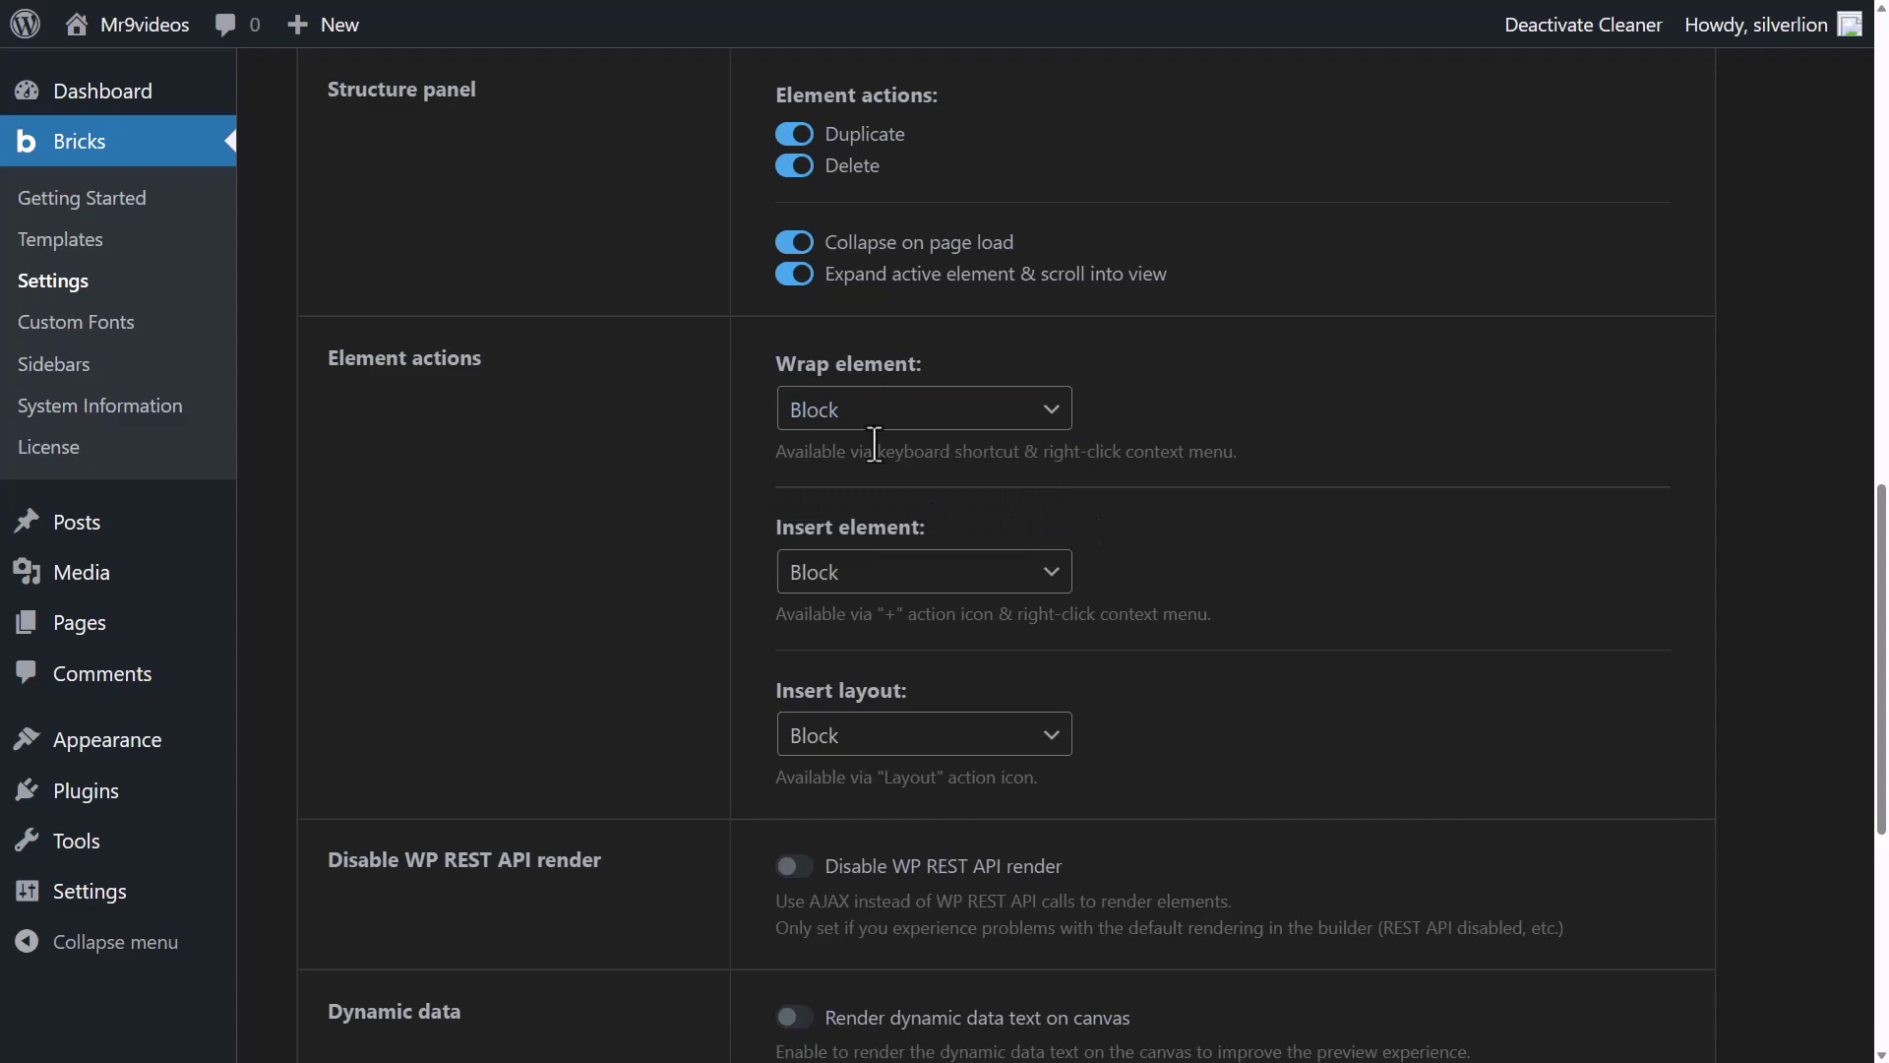
pyautogui.click(416, 23)
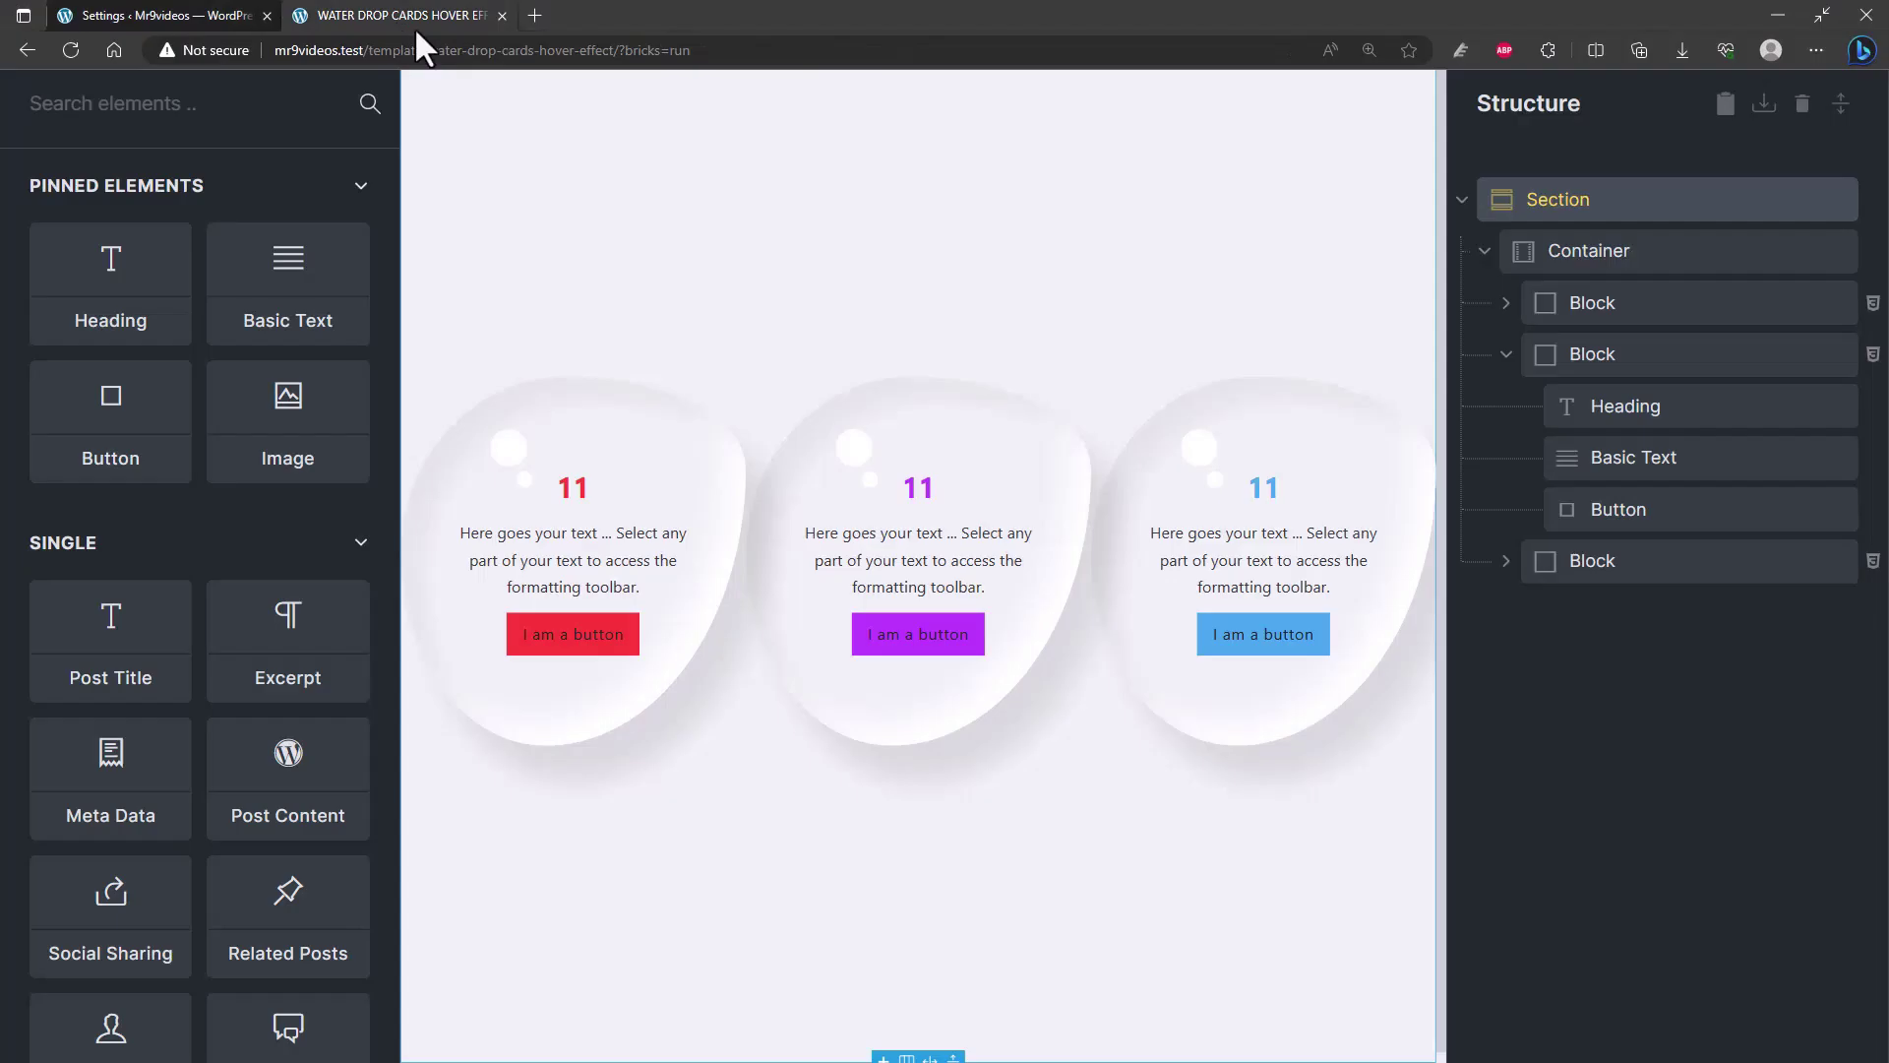
pyautogui.rightClick(1670, 360)
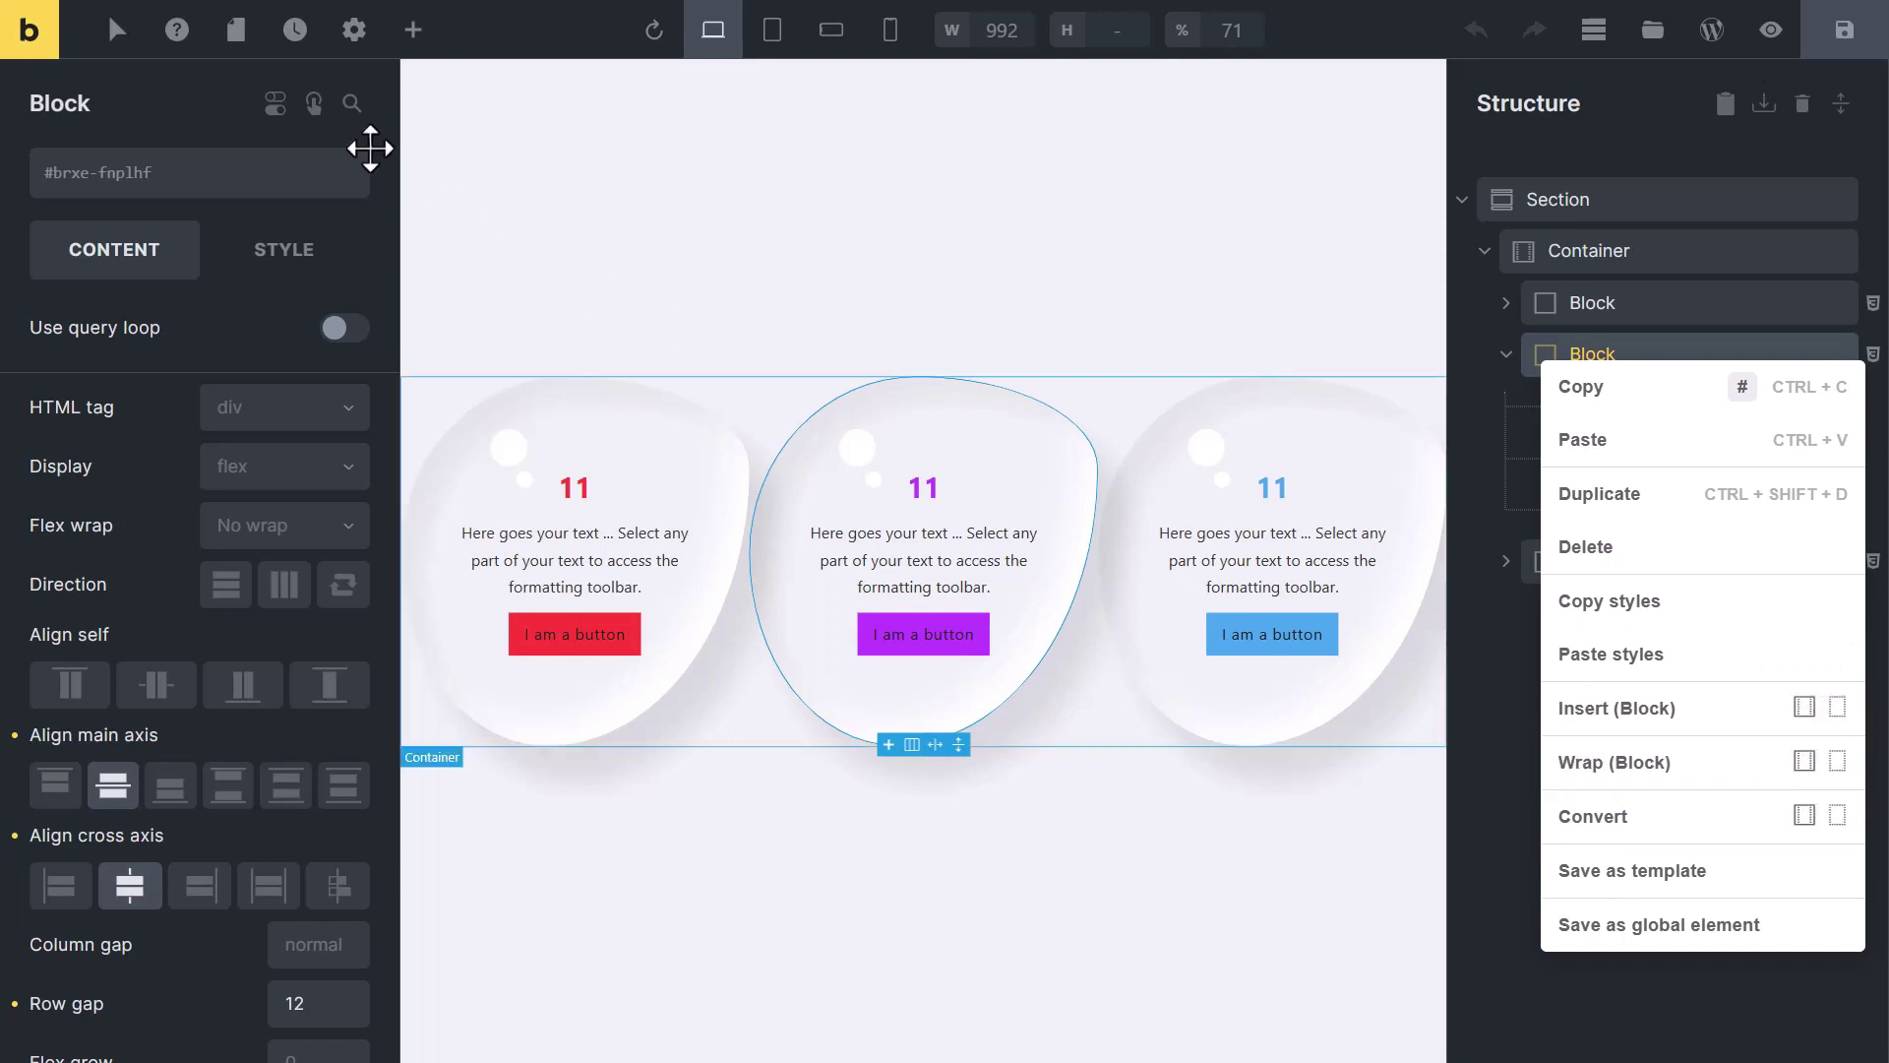
pyautogui.click(244, 19)
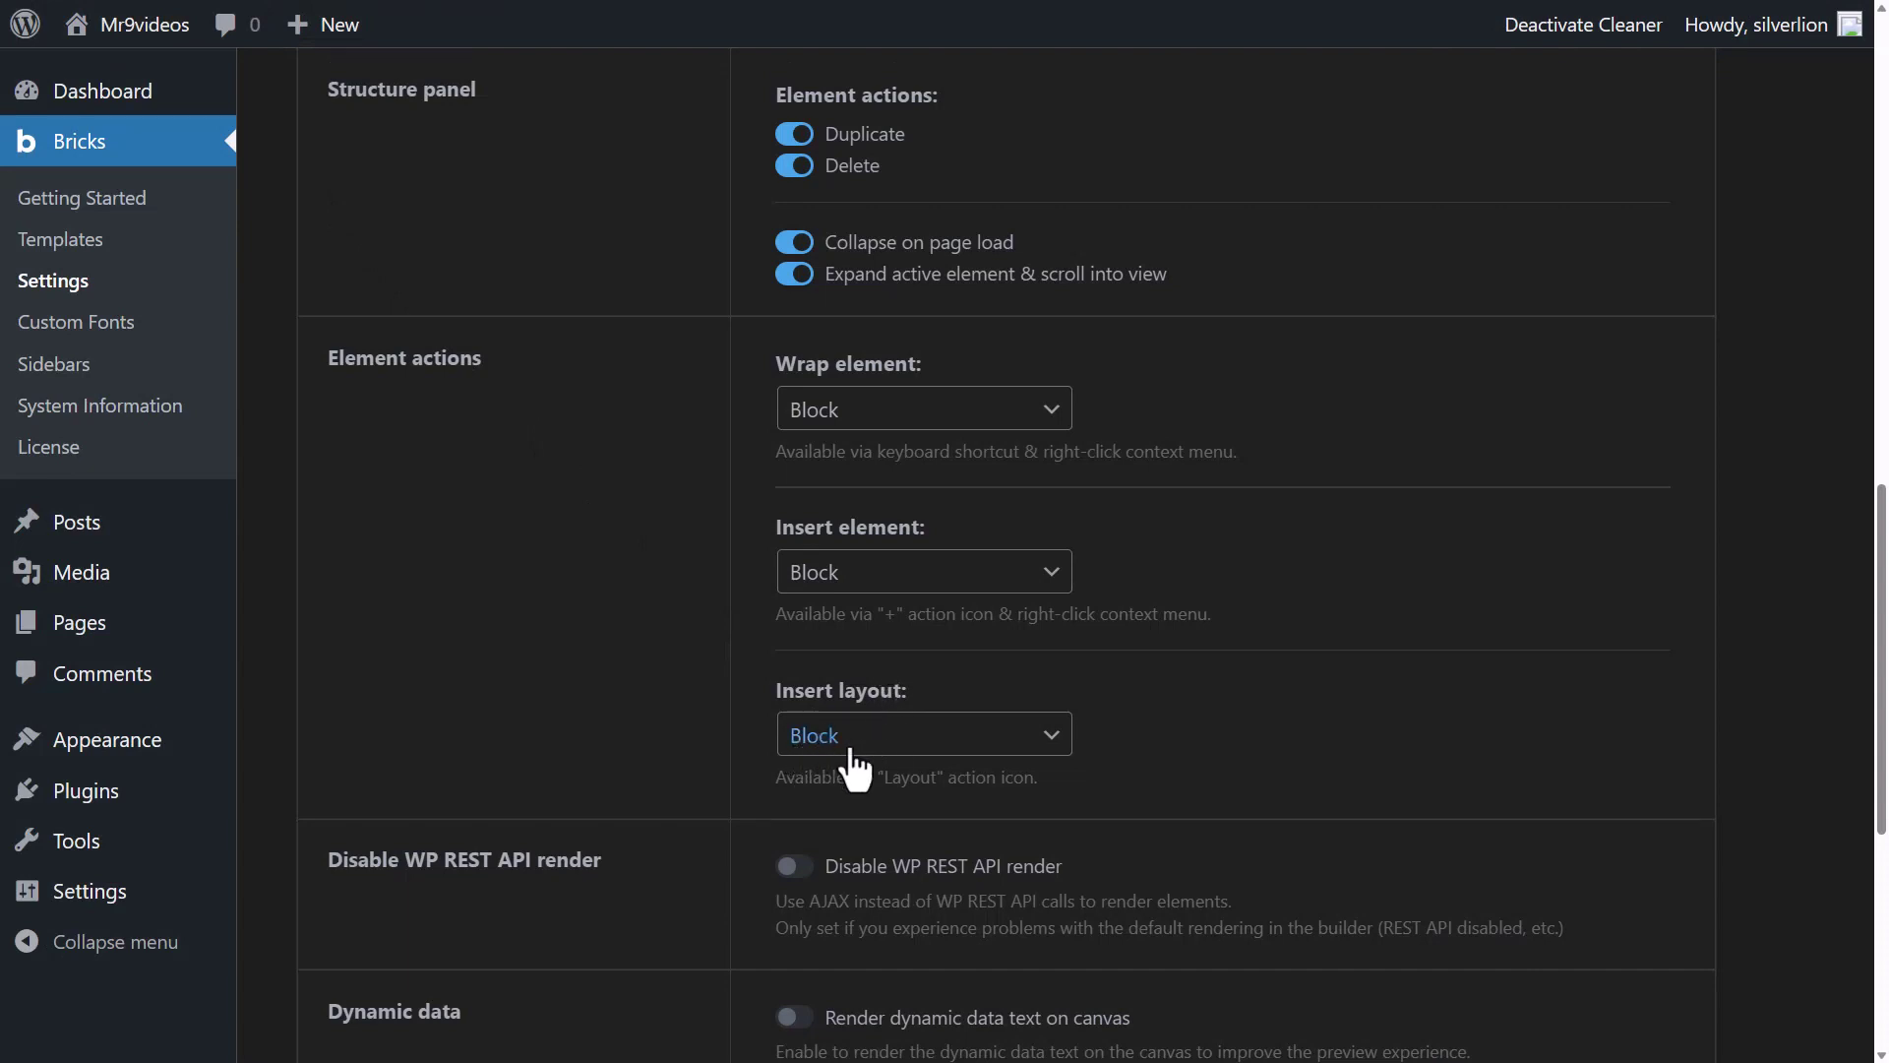
# Open the layout picker for the water drop cards Container to check which element type it inserts.
pyautogui.click(464, 16)
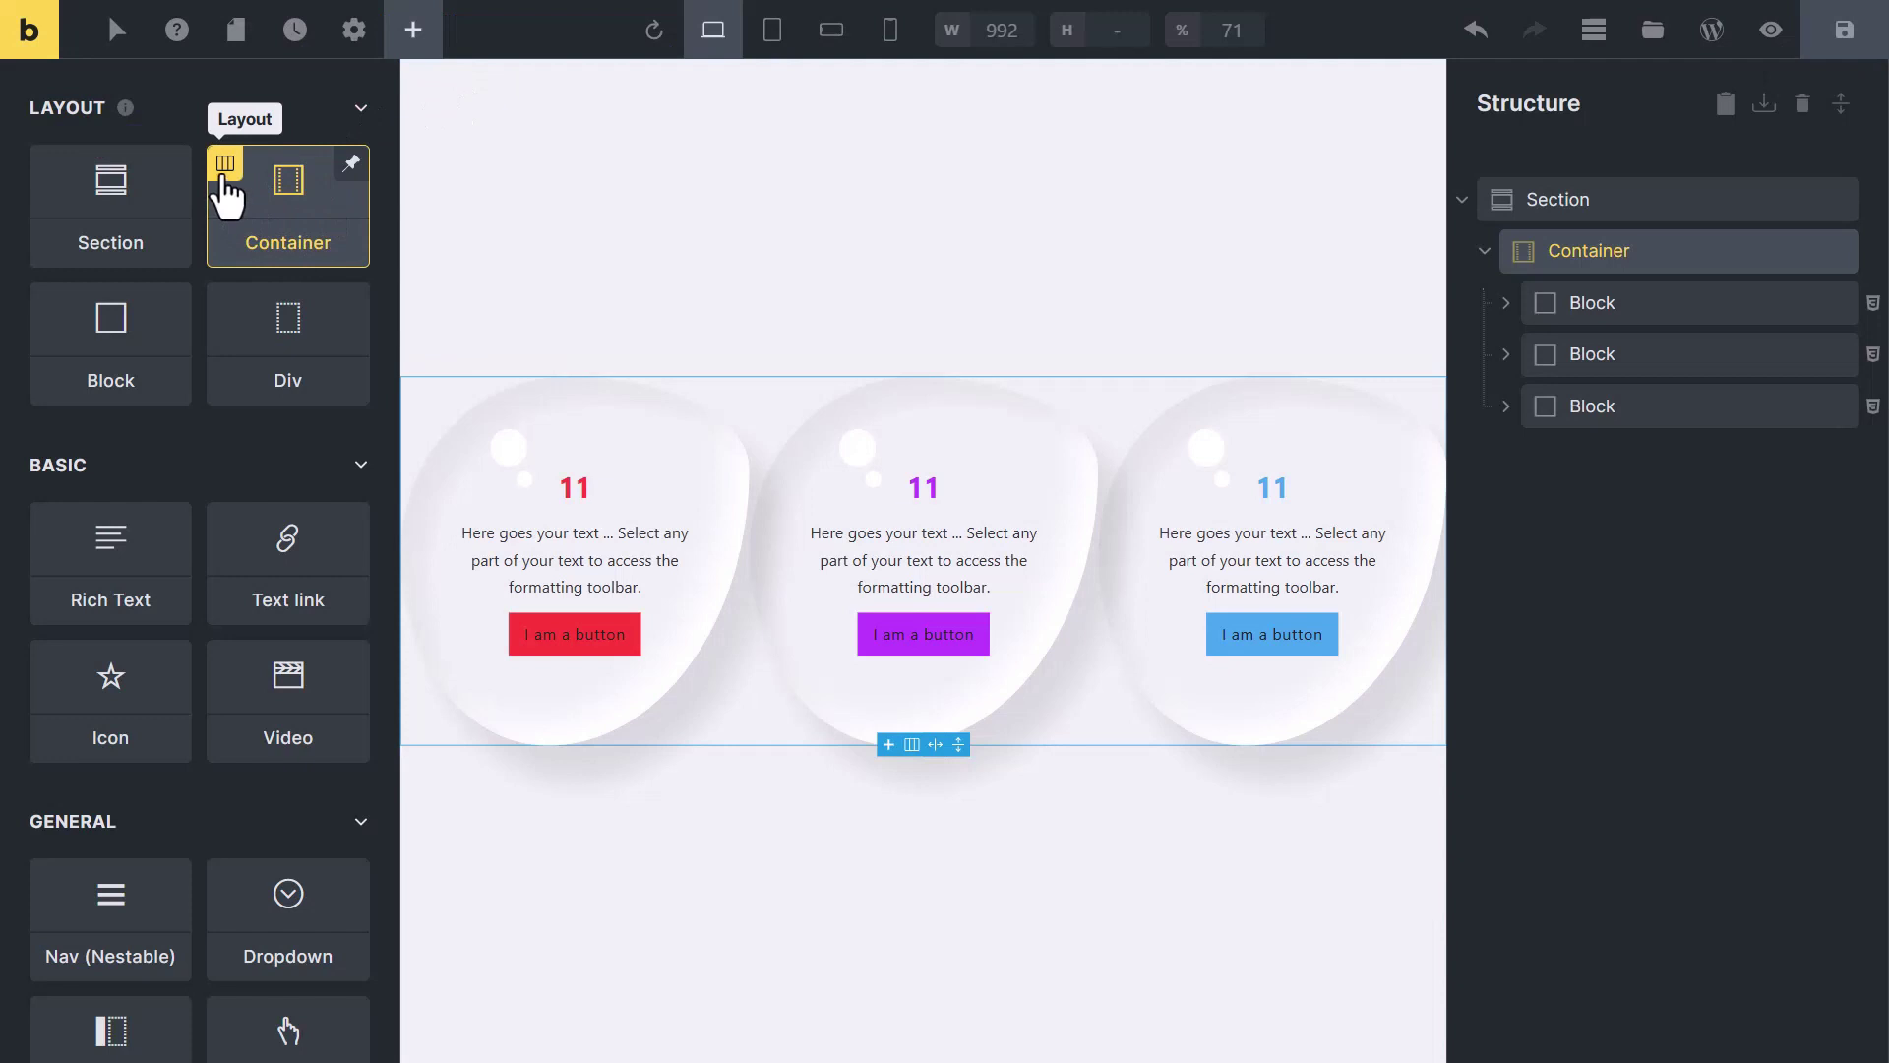
pyautogui.click(226, 164)
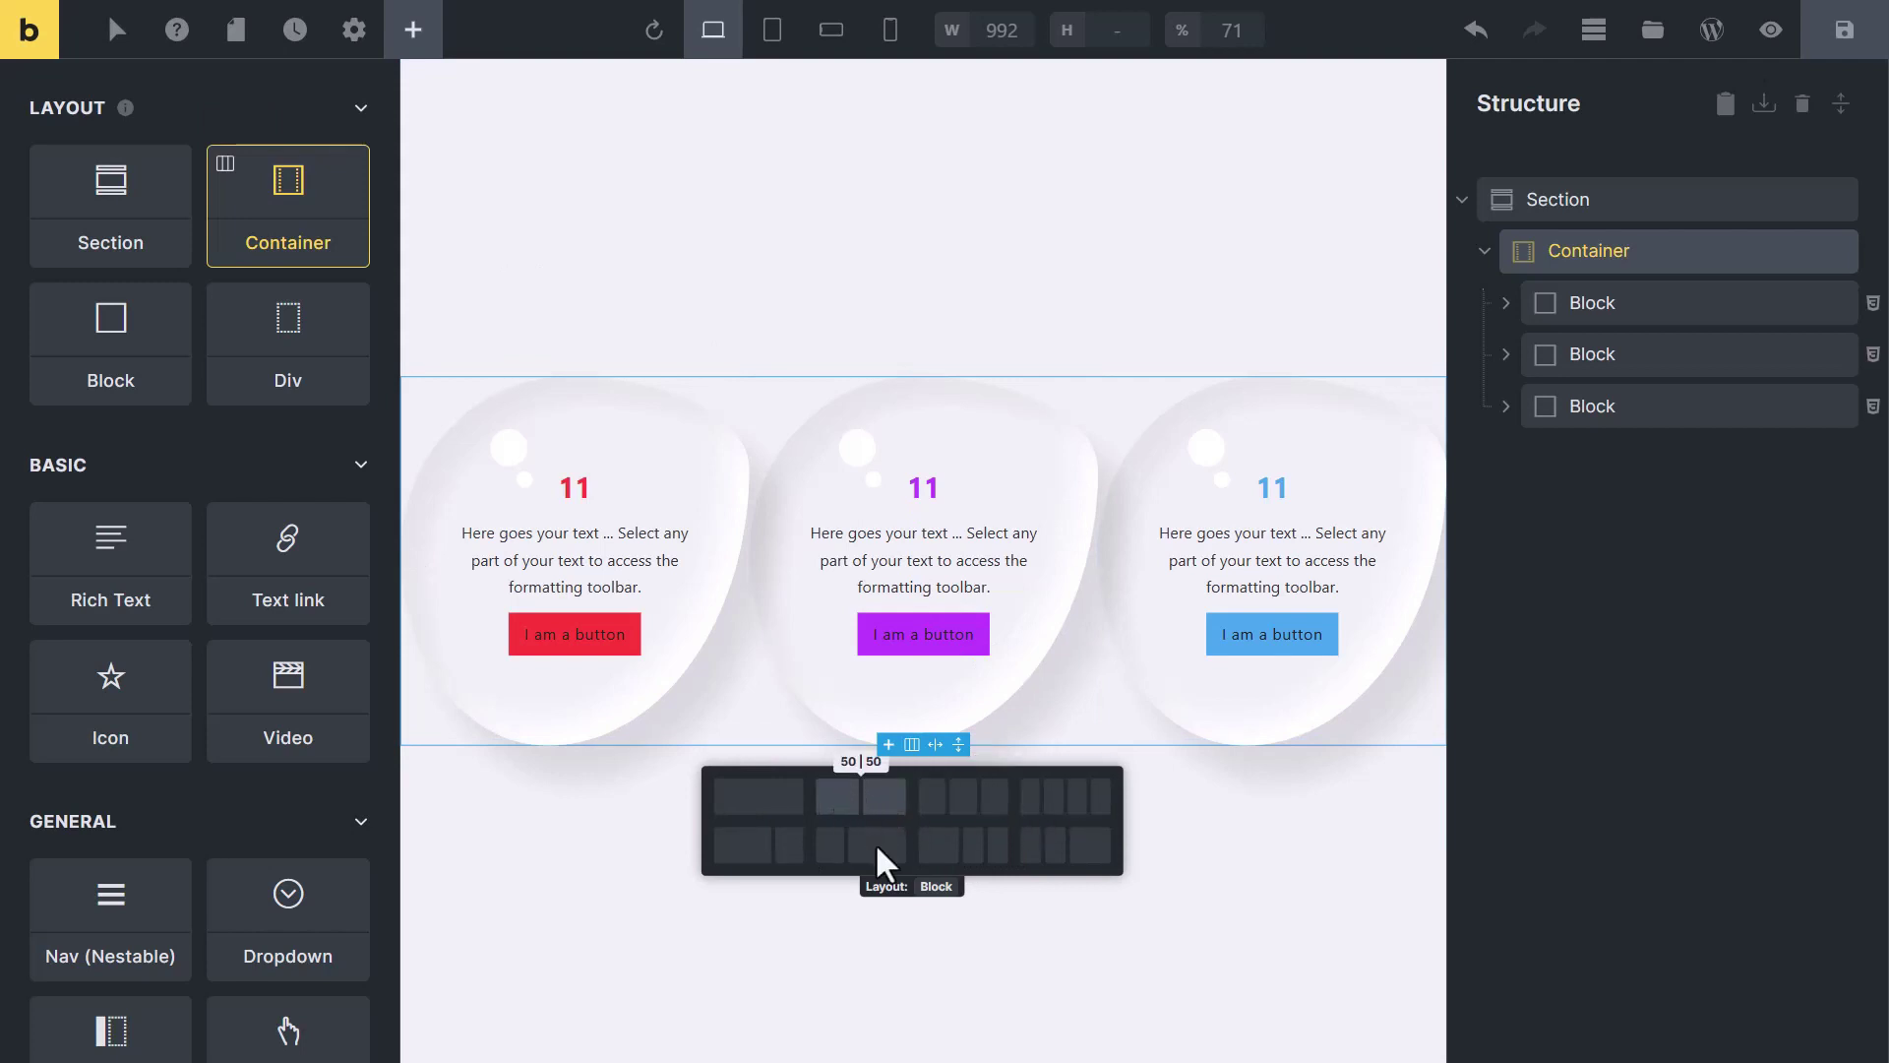
pyautogui.click(951, 889)
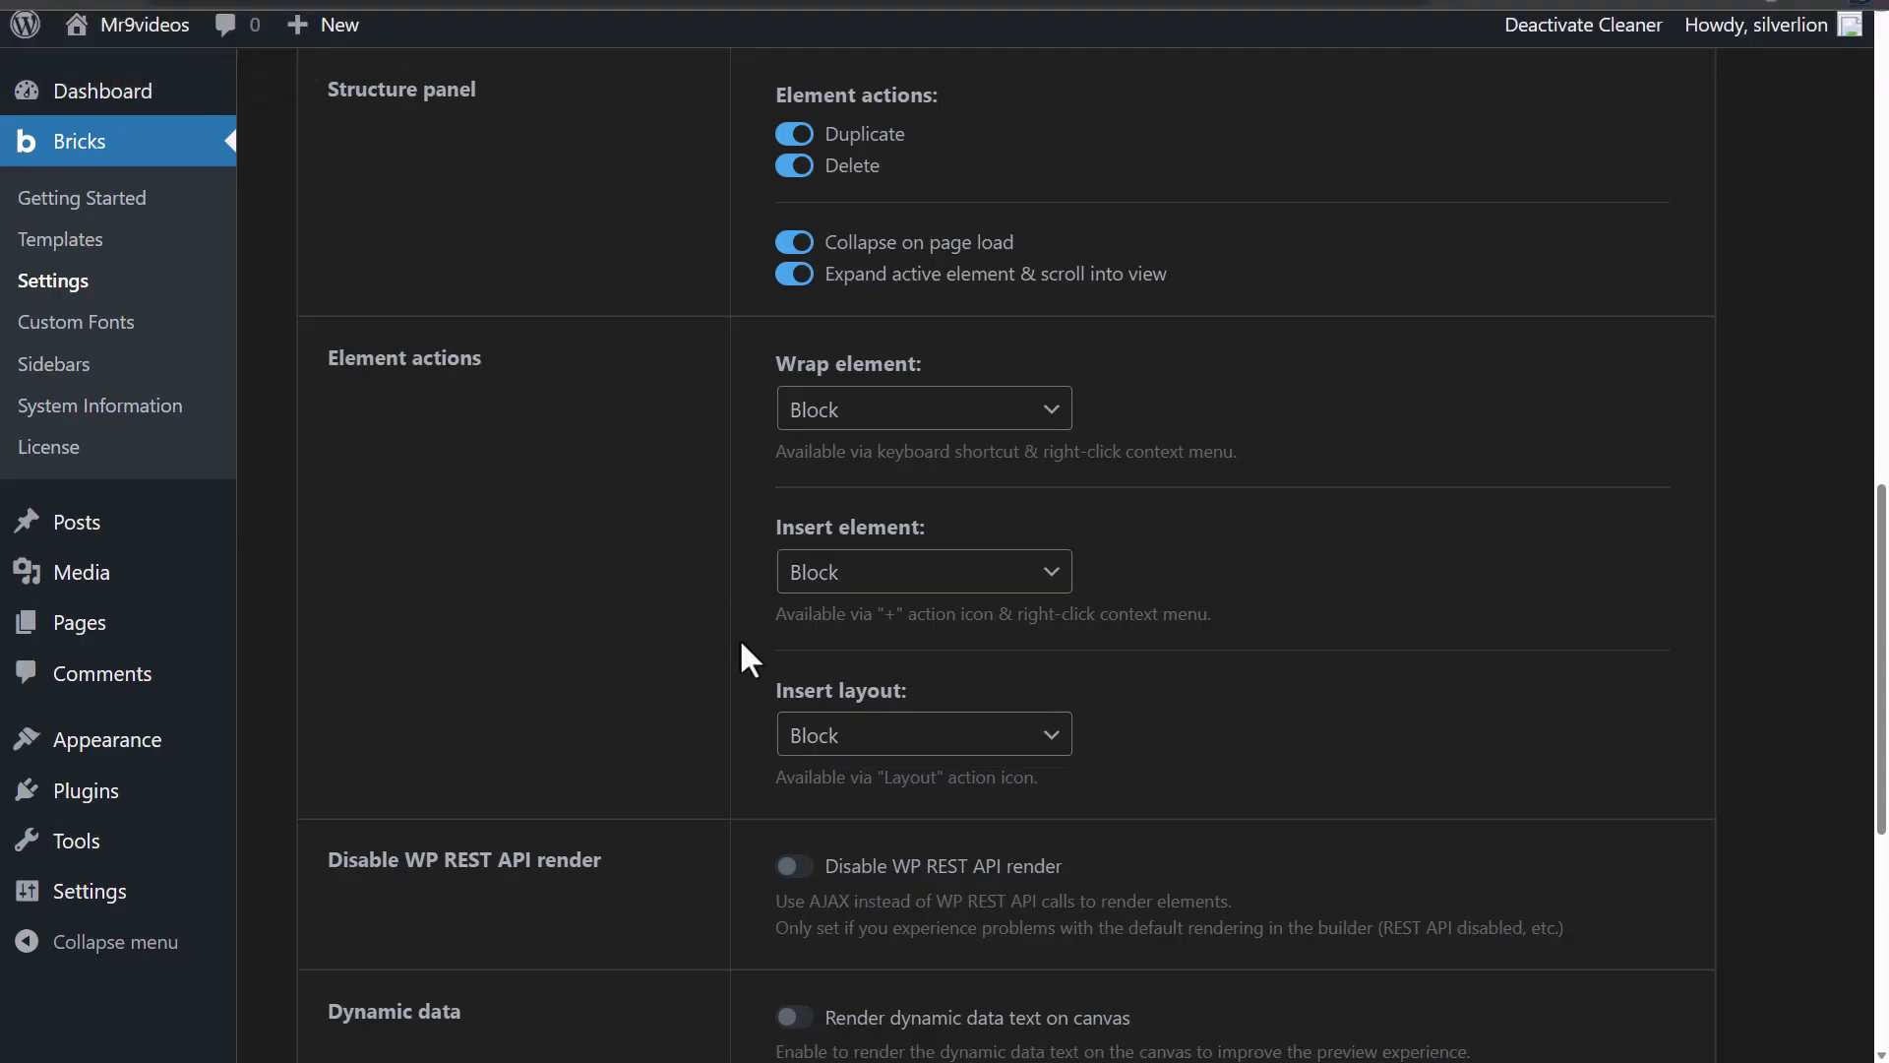
# Insert the Current date dynamic data into the heading above the water drop cards, save, and check its output on the front end.
pyautogui.scroll(-5, 739, 634)
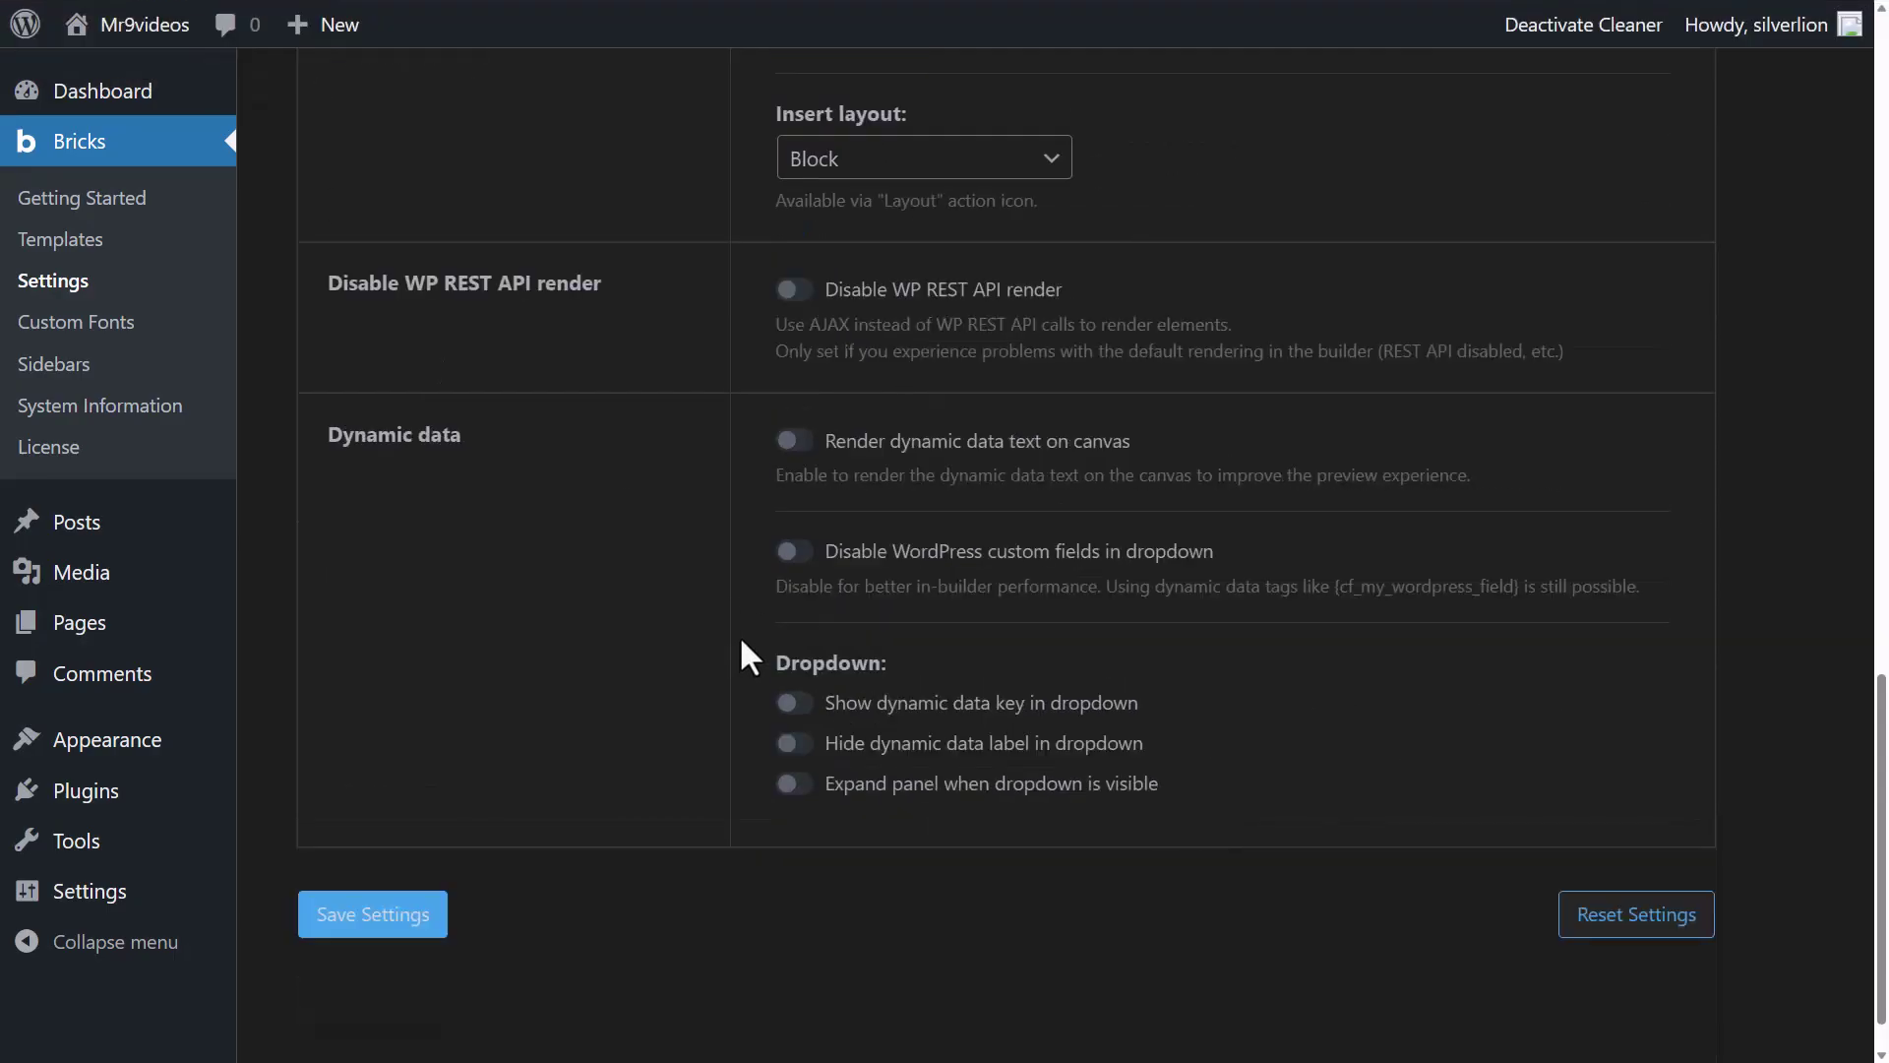
pyautogui.scroll(-1, 745, 656)
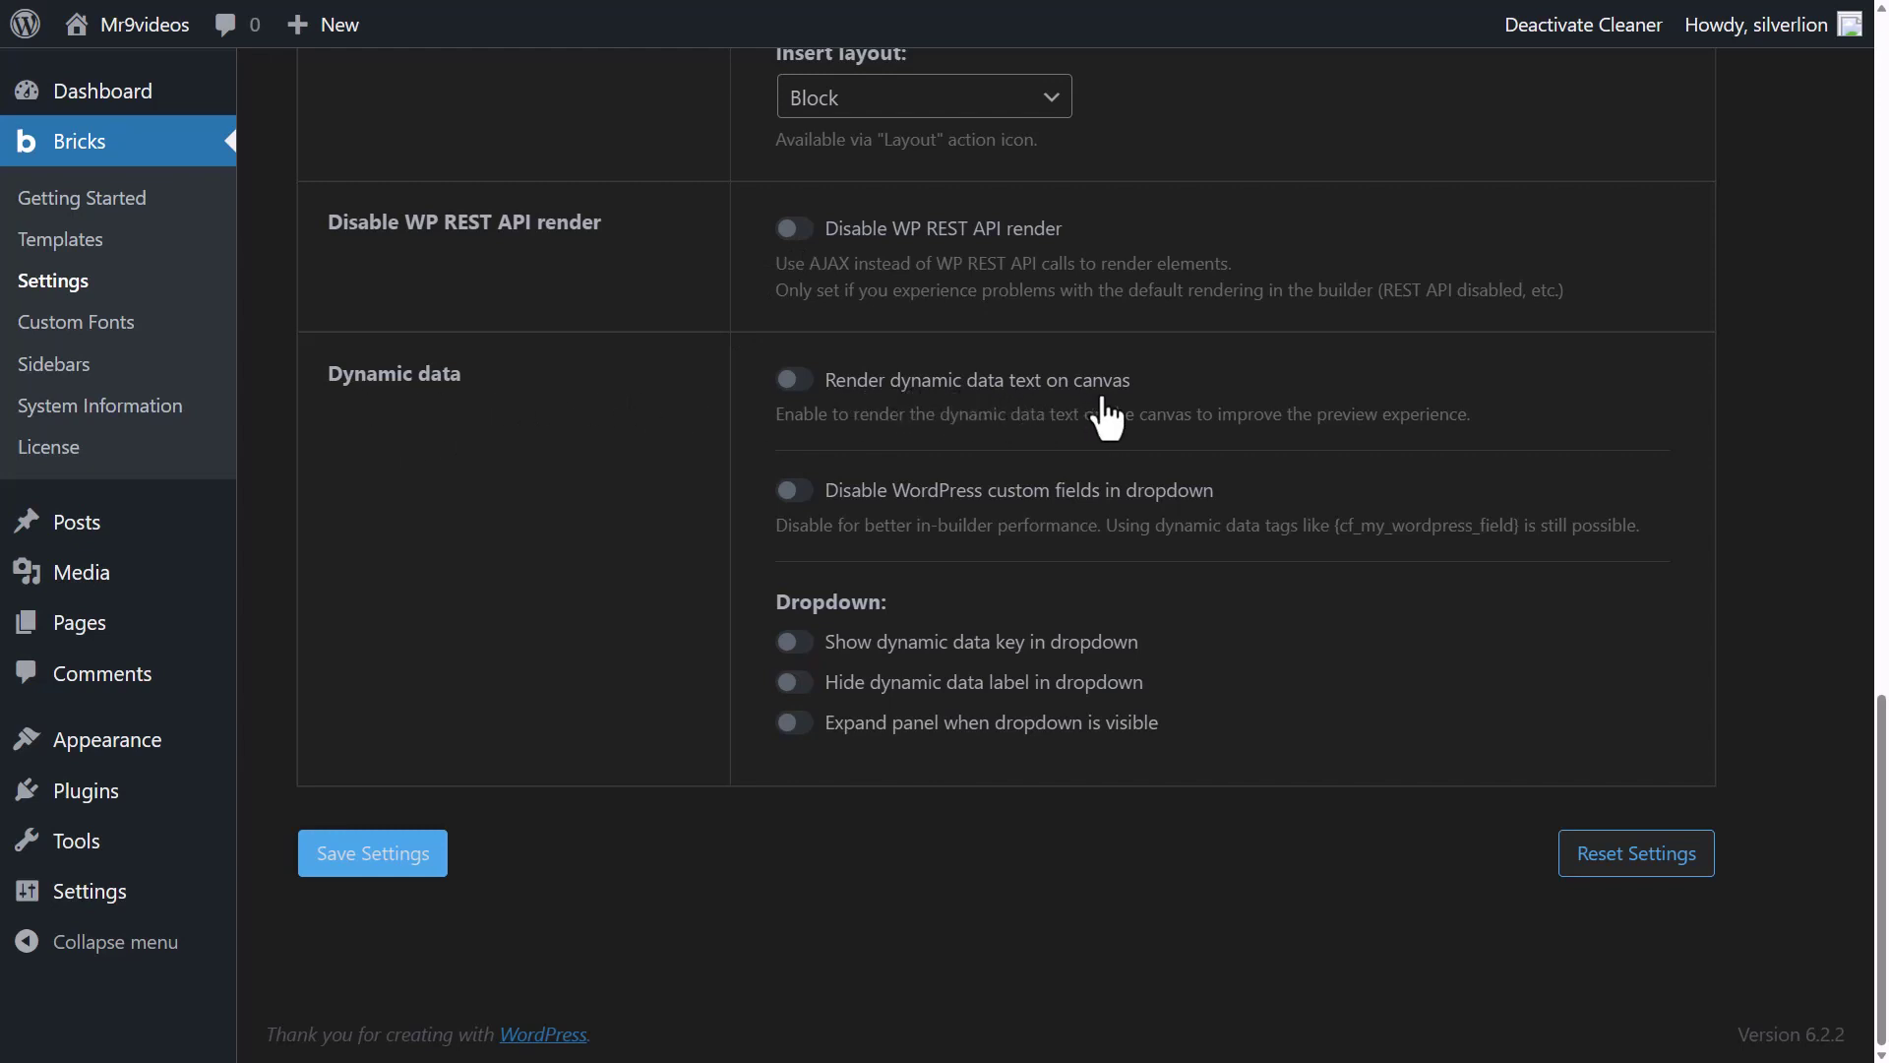
pyautogui.click(411, 10)
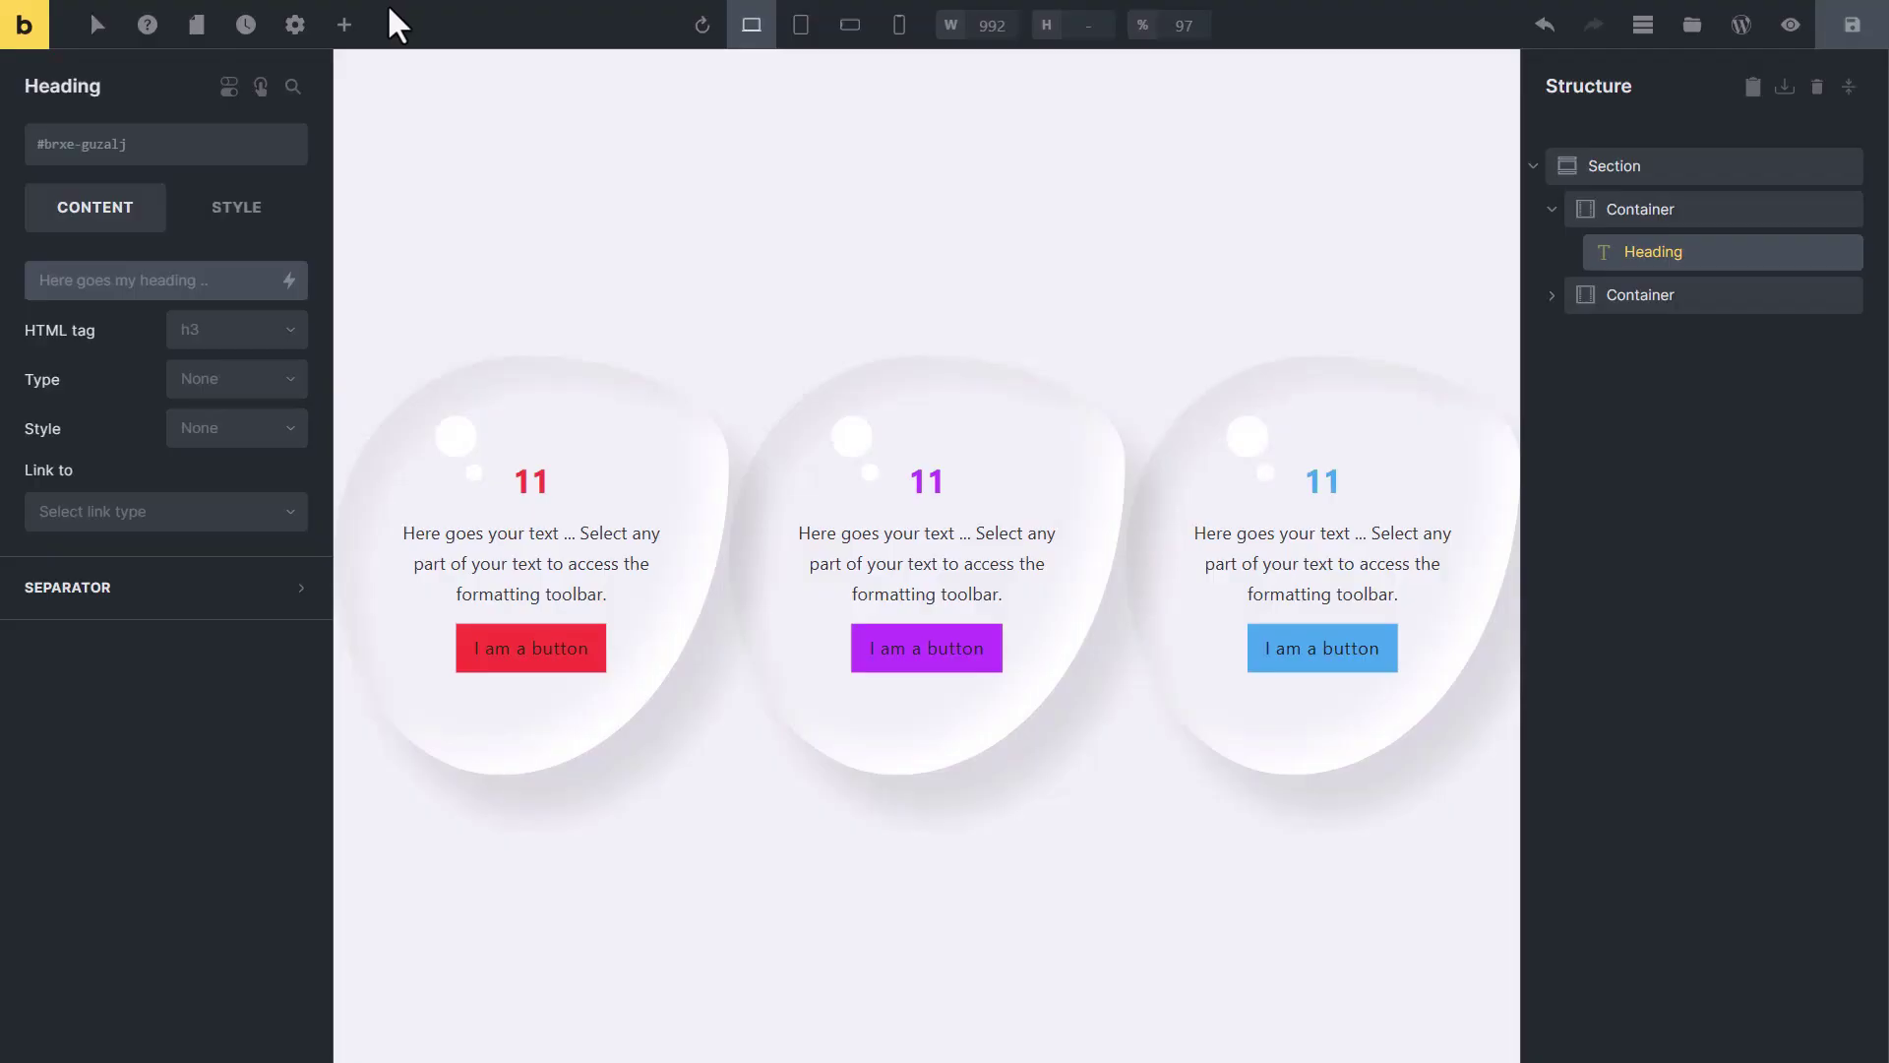
pyautogui.click(290, 282)
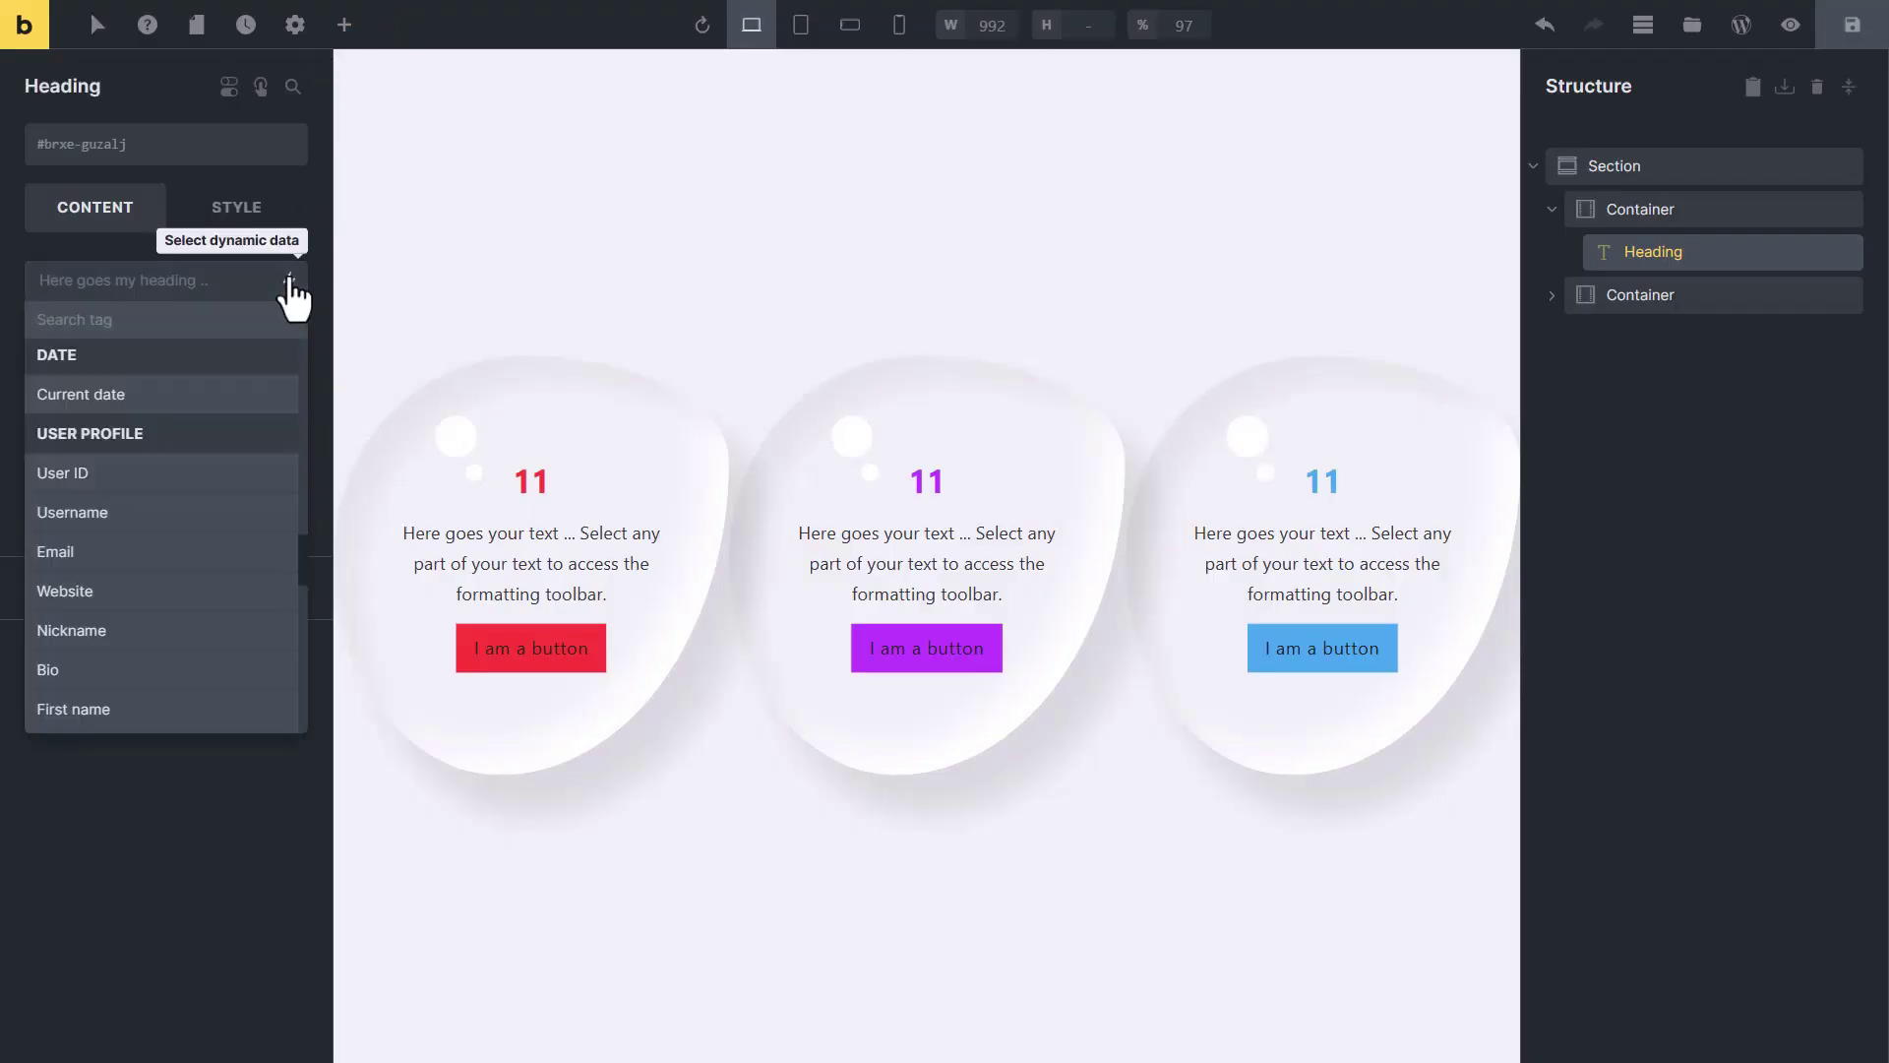
pyautogui.click(165, 398)
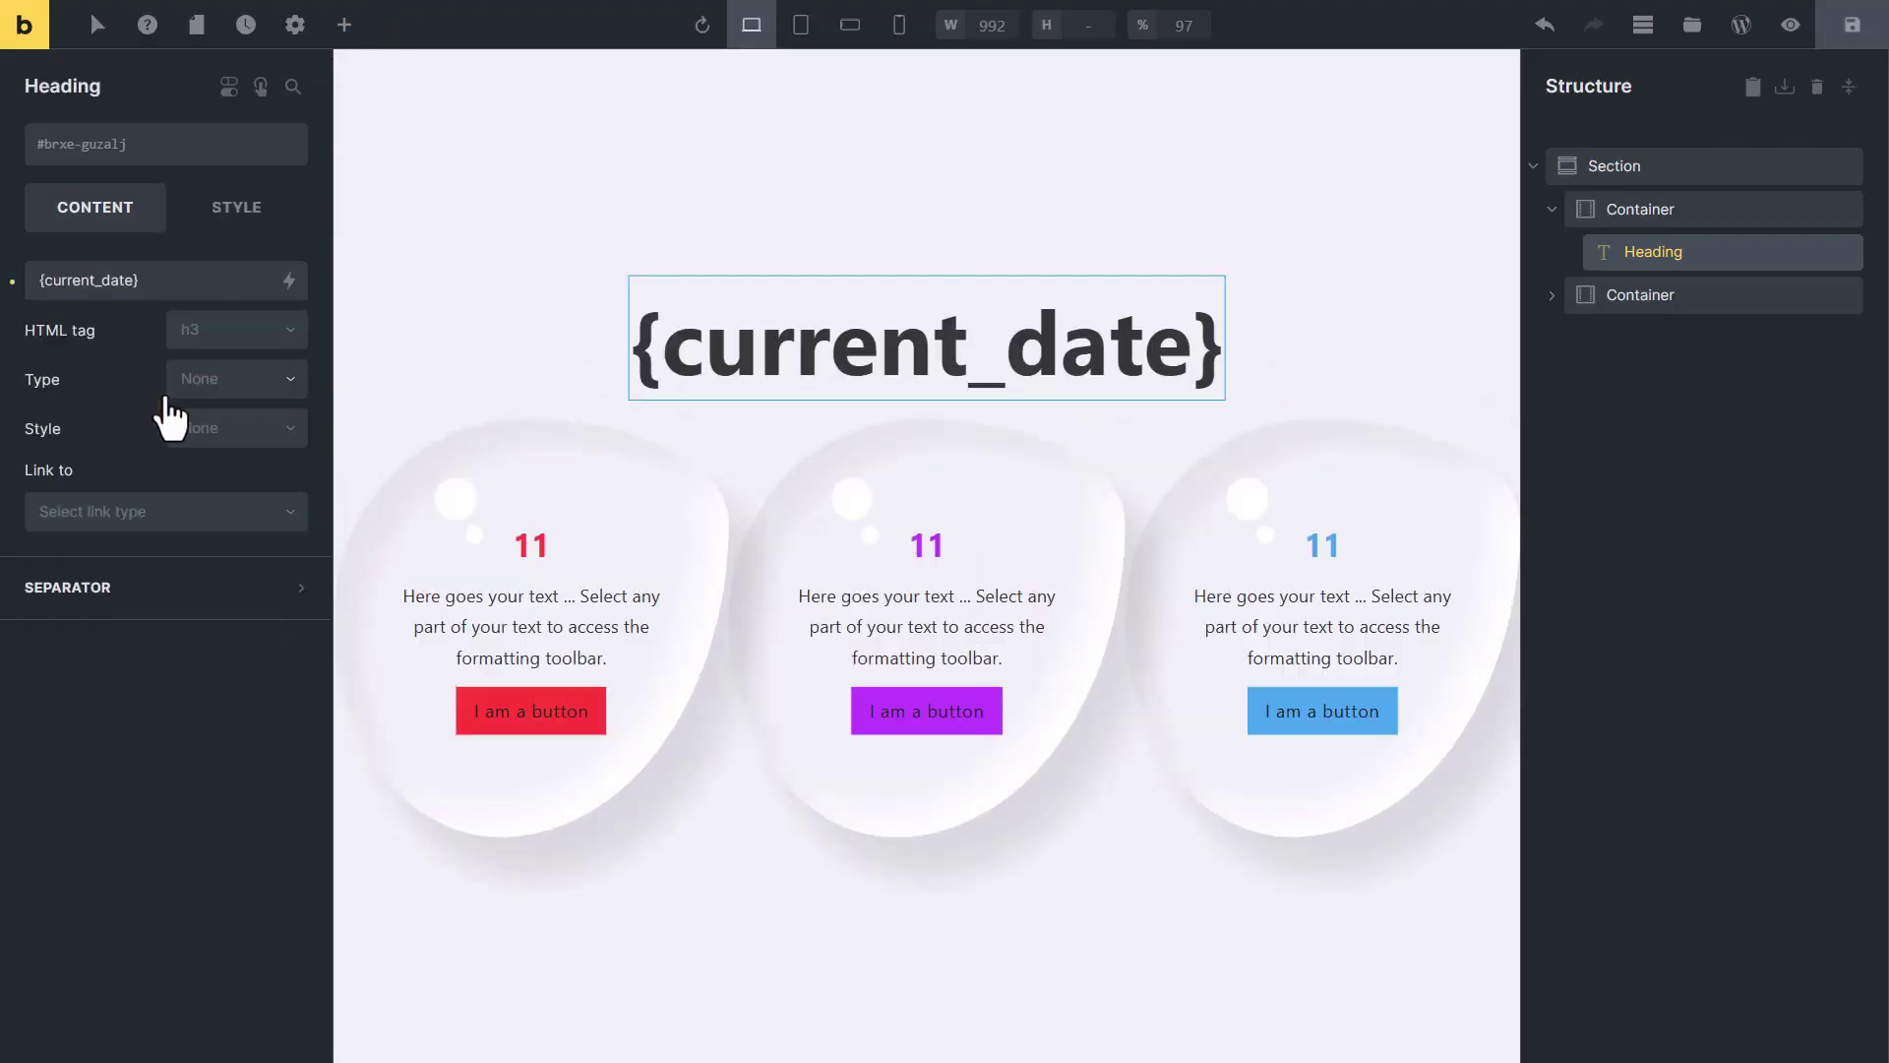
pyautogui.hotkey('ctrl', 's')
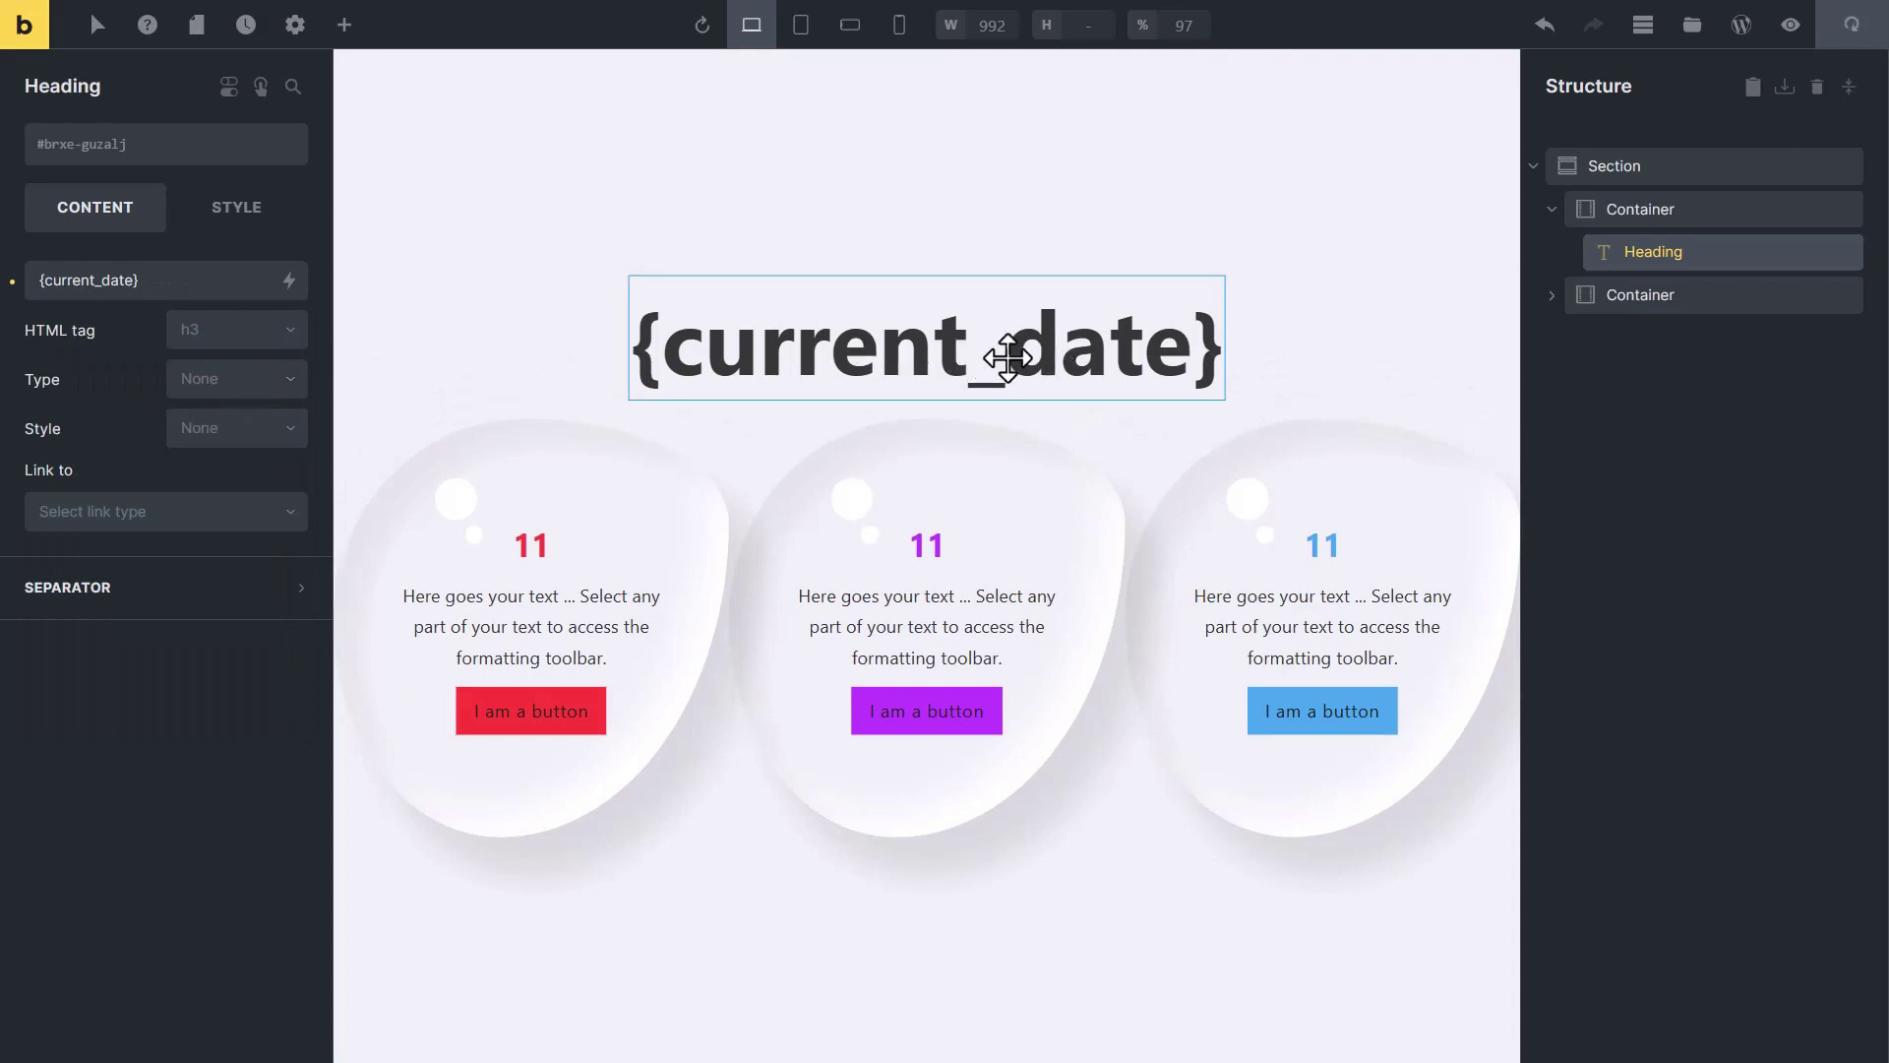
pyautogui.click(1791, 25)
pyautogui.moveTo(670, 329); pyautogui.dragTo(1224, 304)
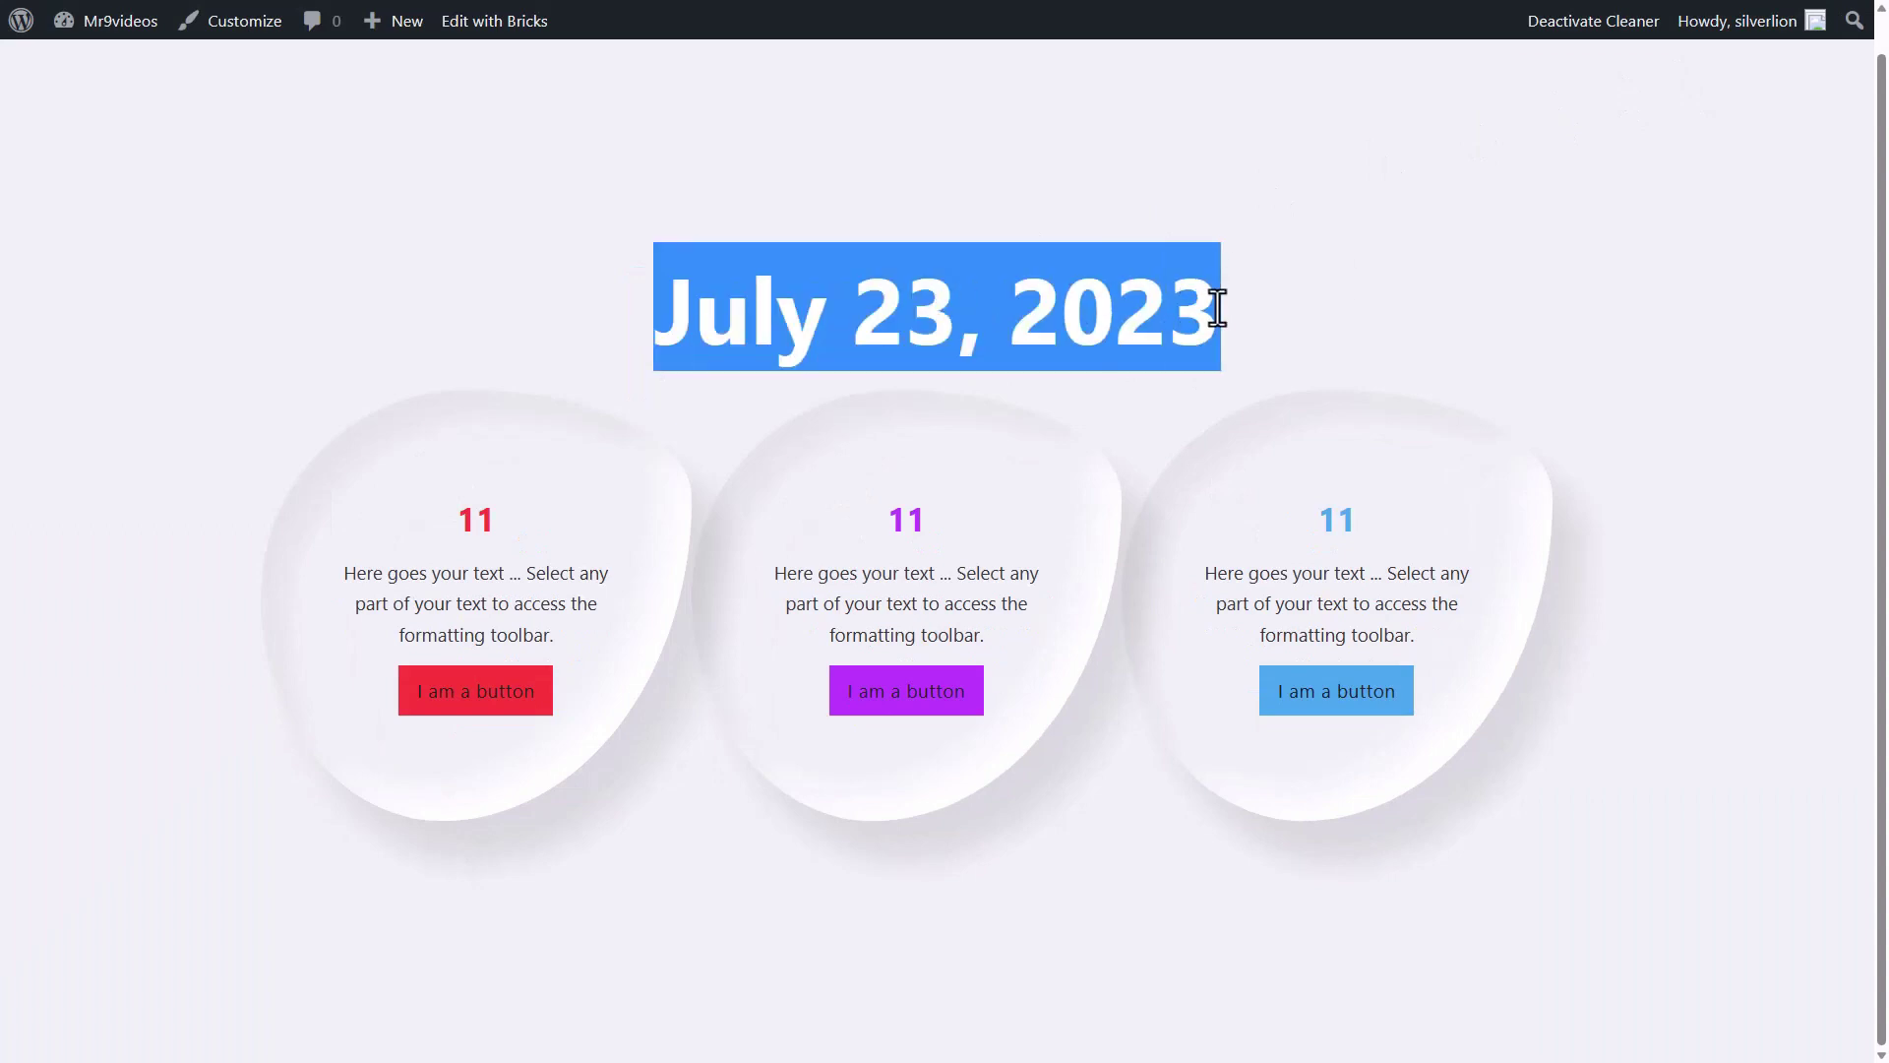
# Enable Render dynamic data text on canvas and check the date heading in the water drop cards template.
pyautogui.click(139, 15)
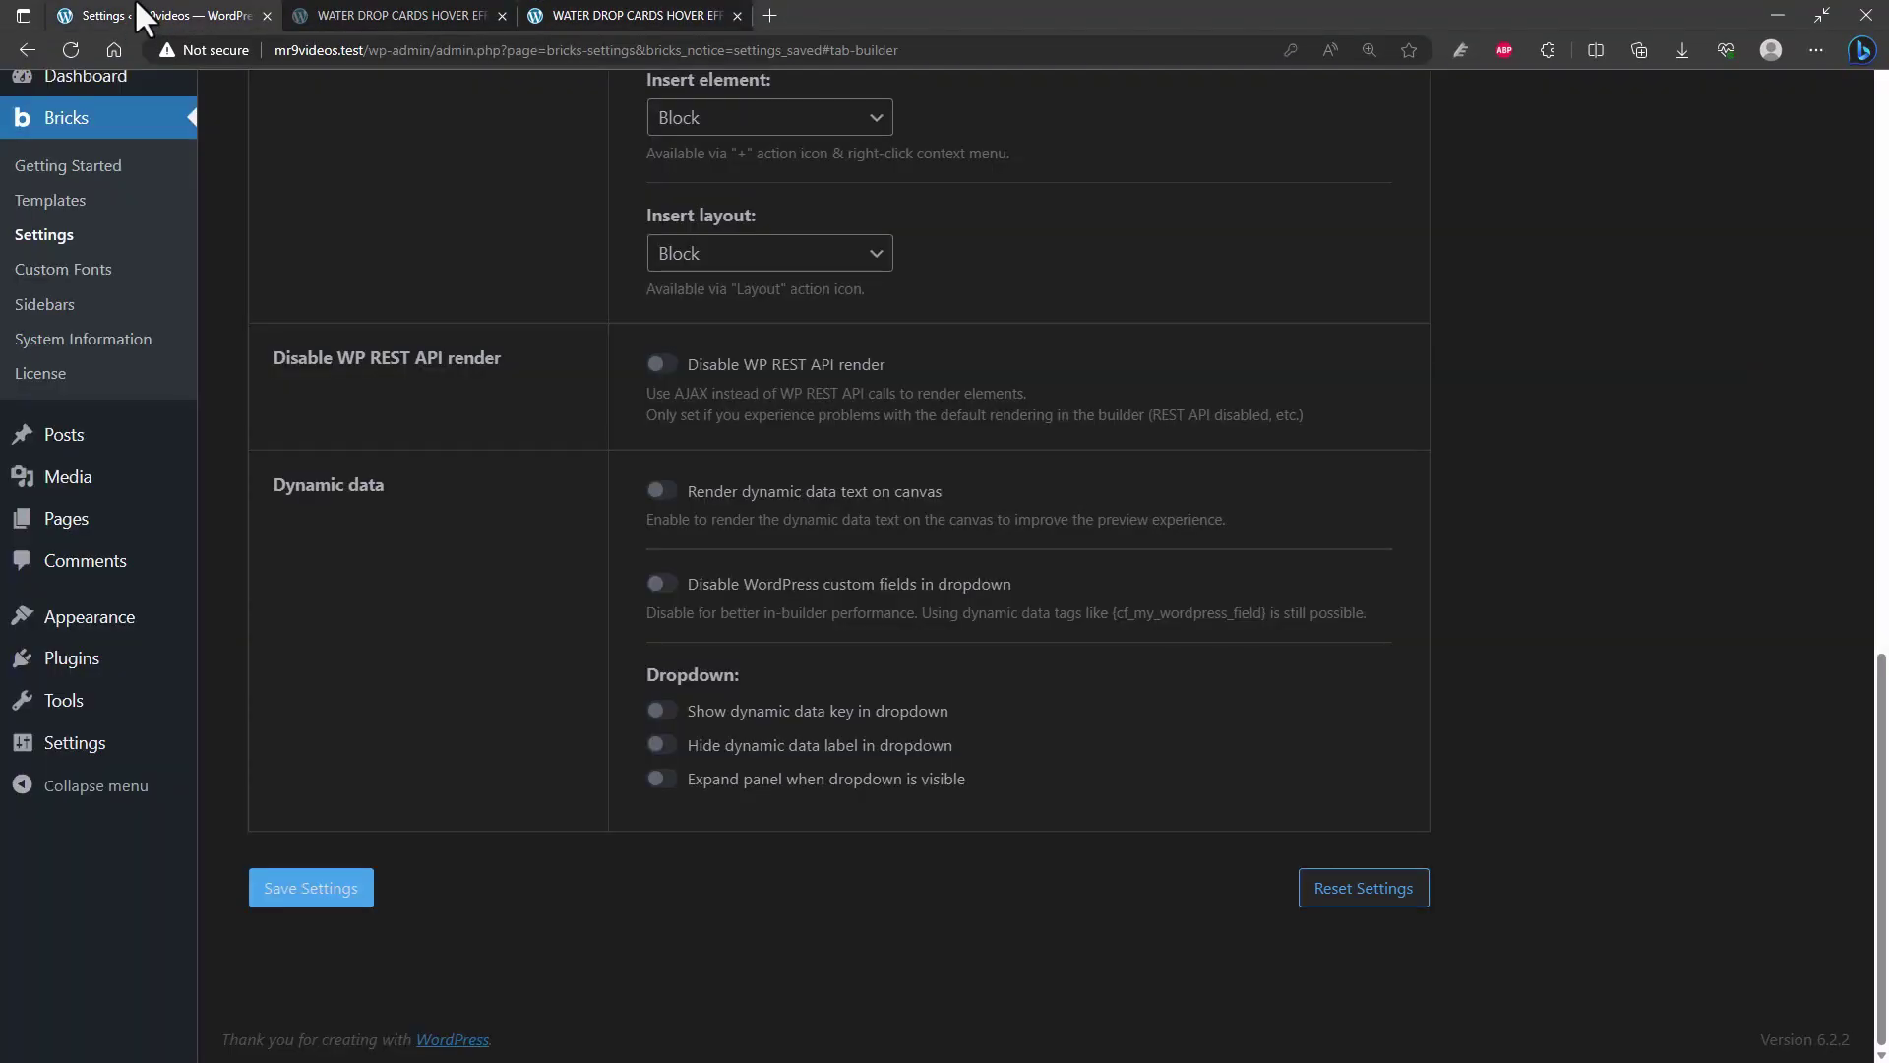
pyautogui.click(661, 495)
pyautogui.click(453, 15)
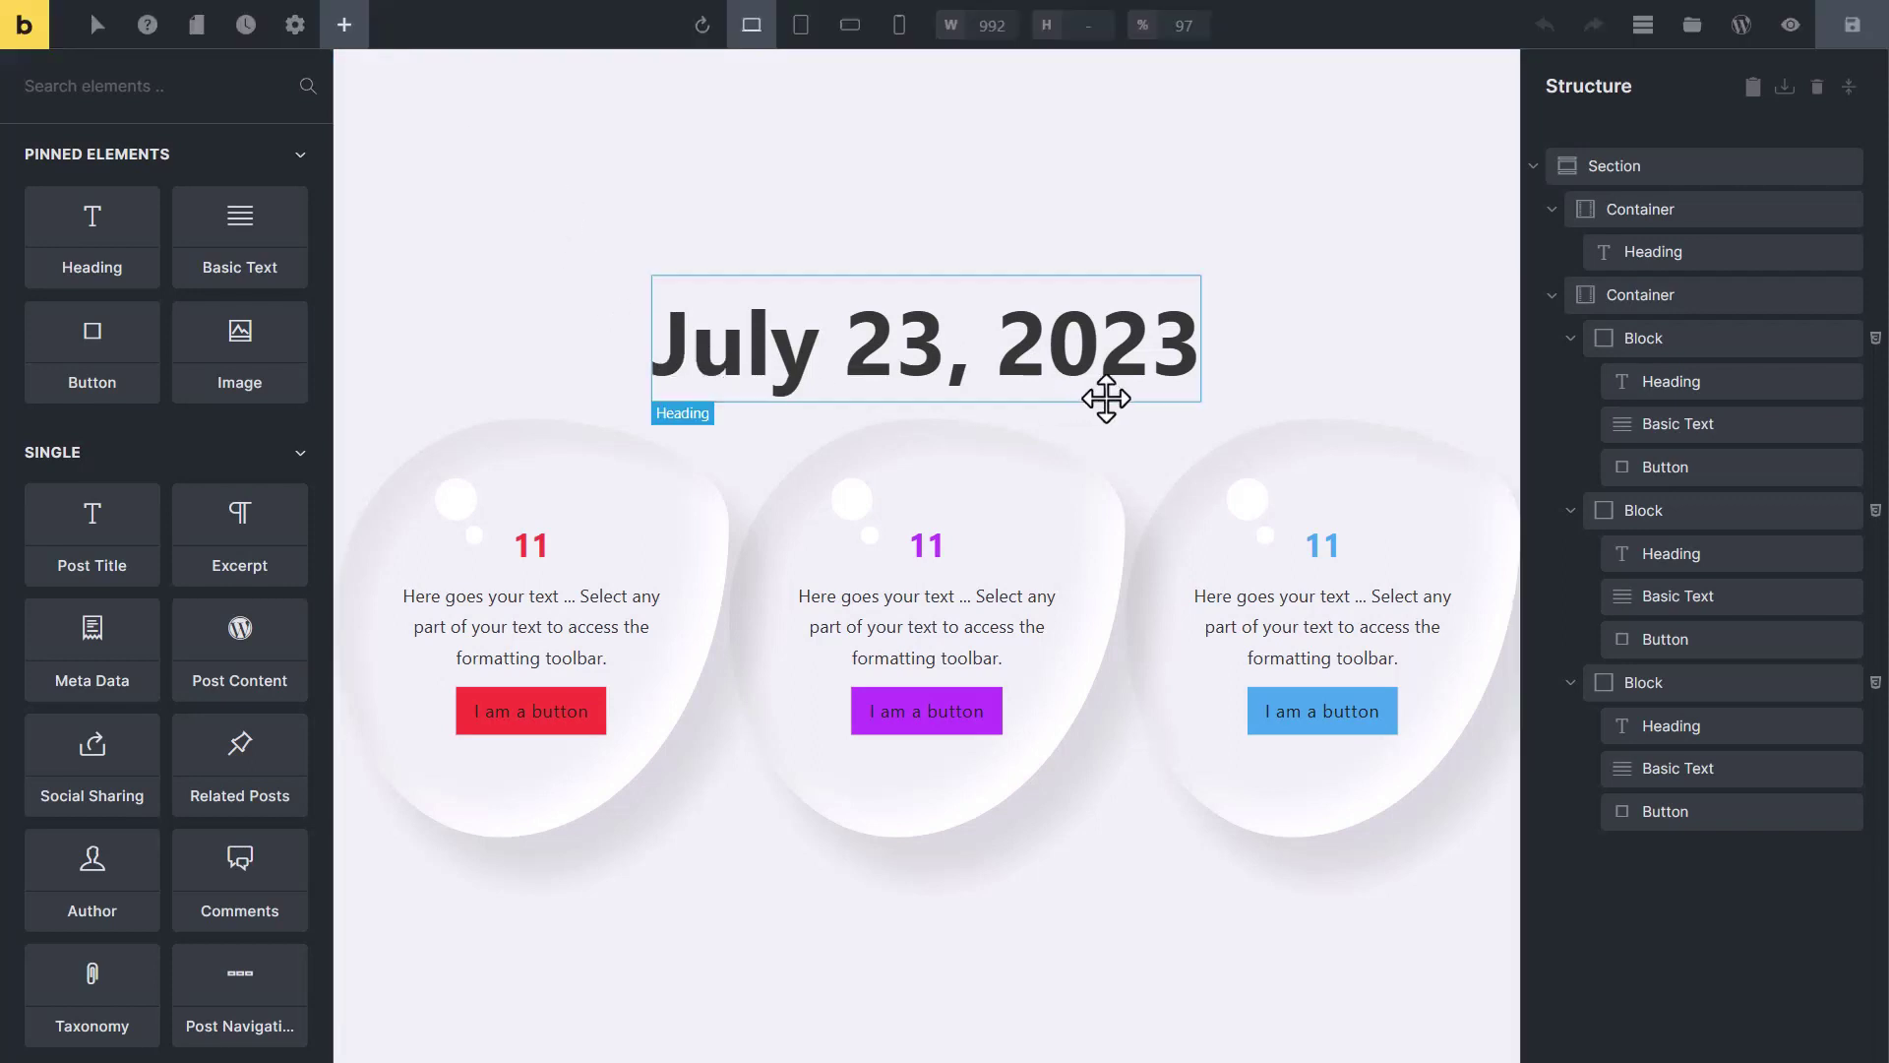
# Check the dynamic data tag list for the first water drop card's Basic Text, and save the Builder settings.
pyautogui.click(140, 12)
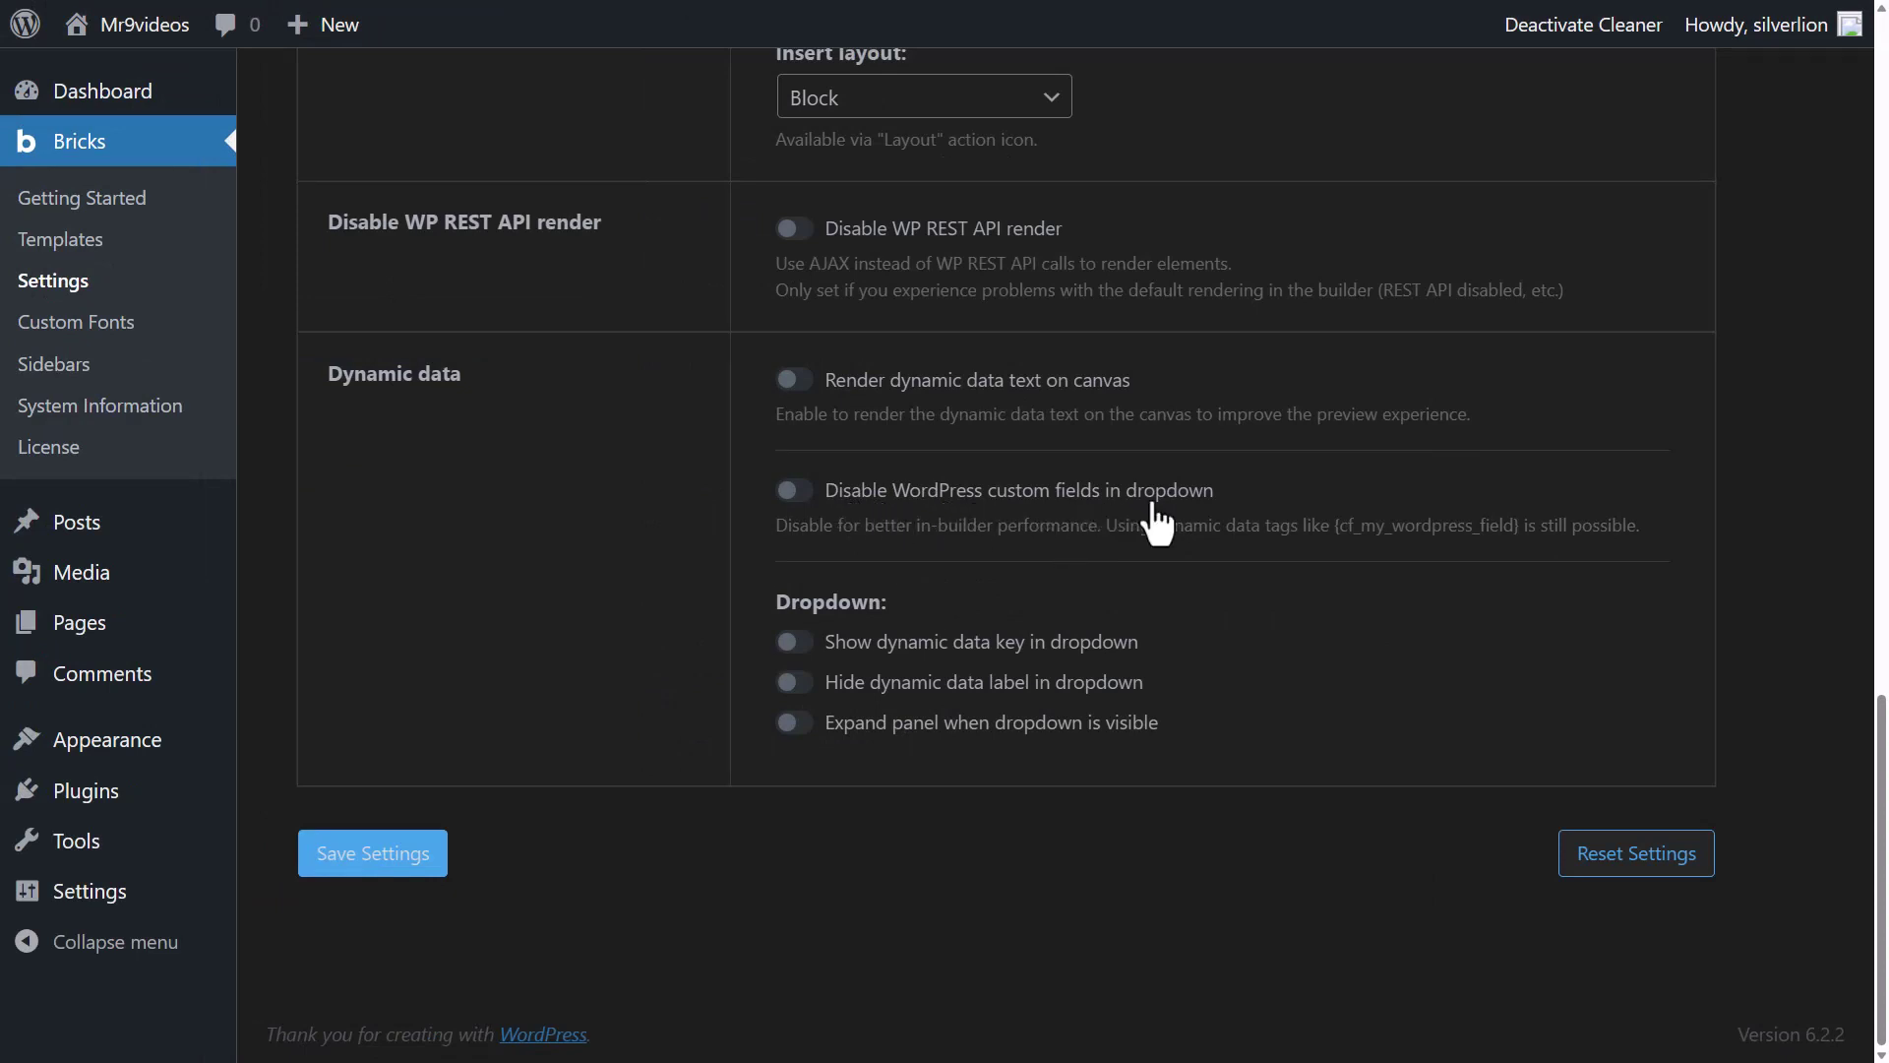
pyautogui.click(380, 14)
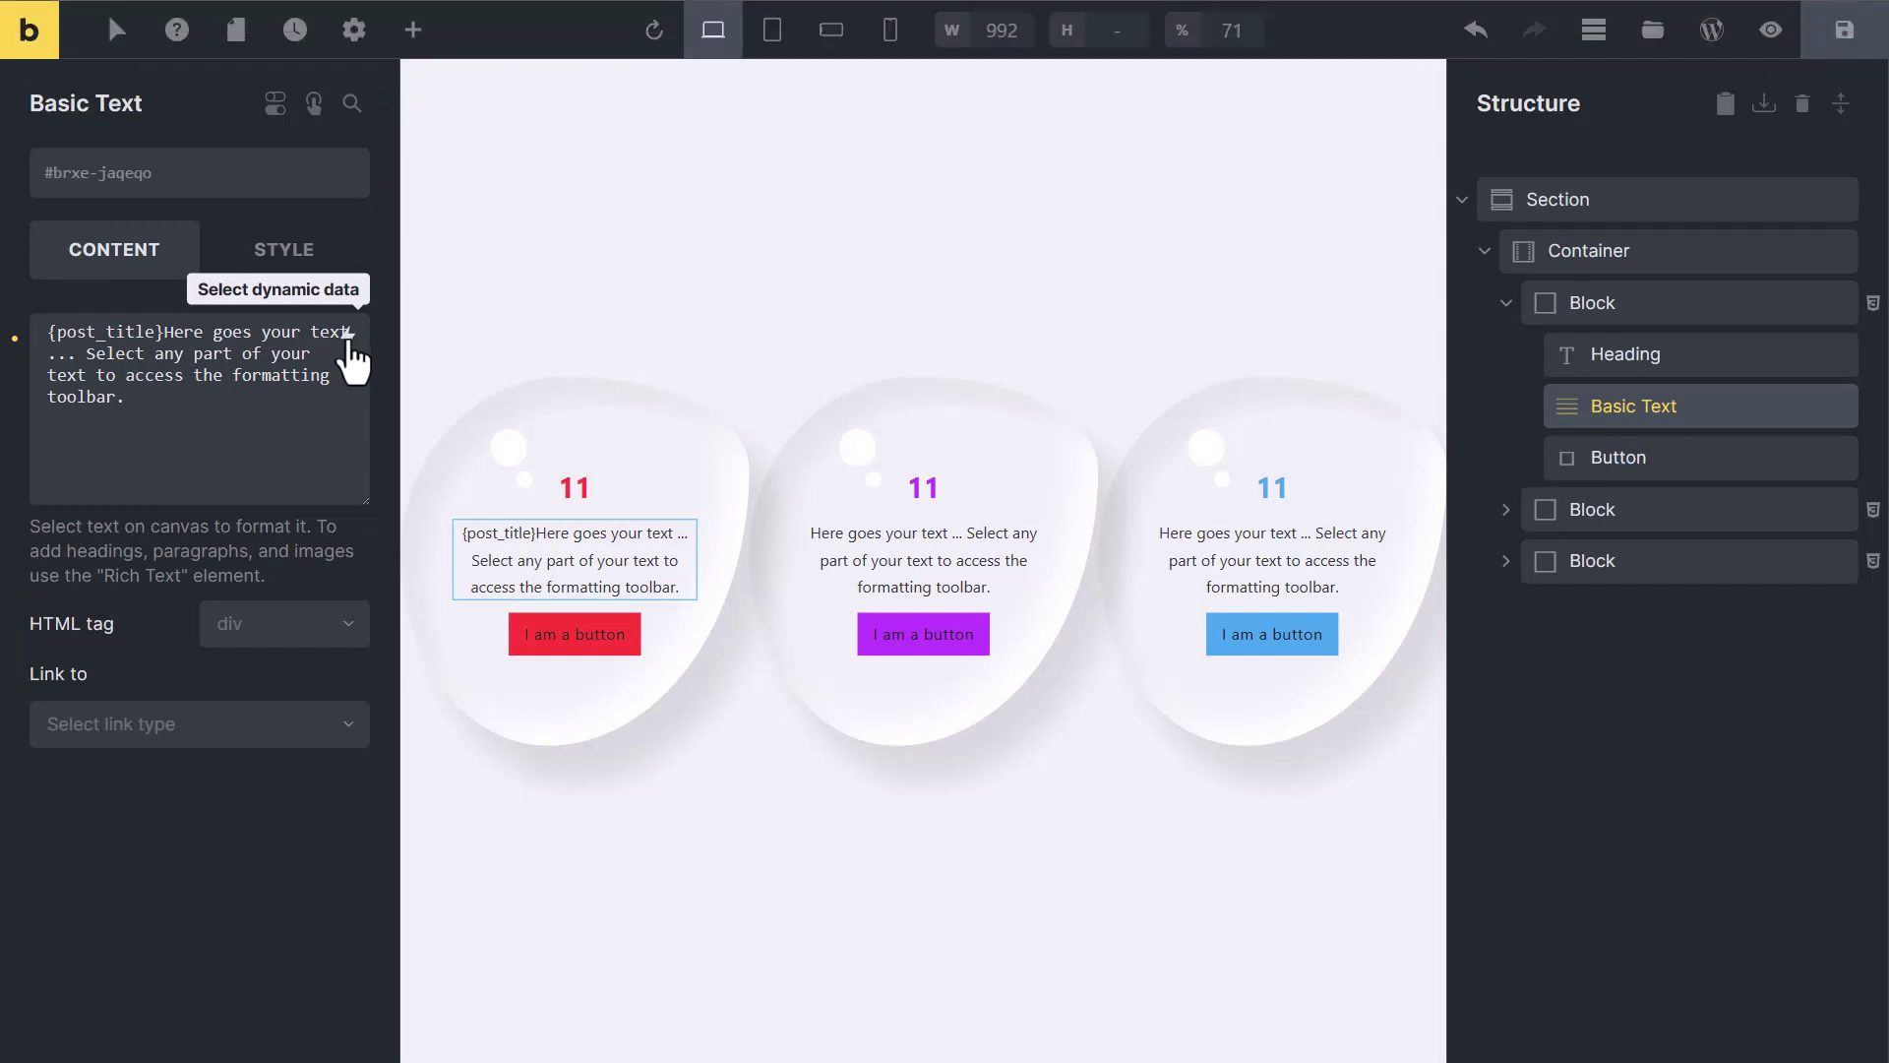
pyautogui.click(347, 336)
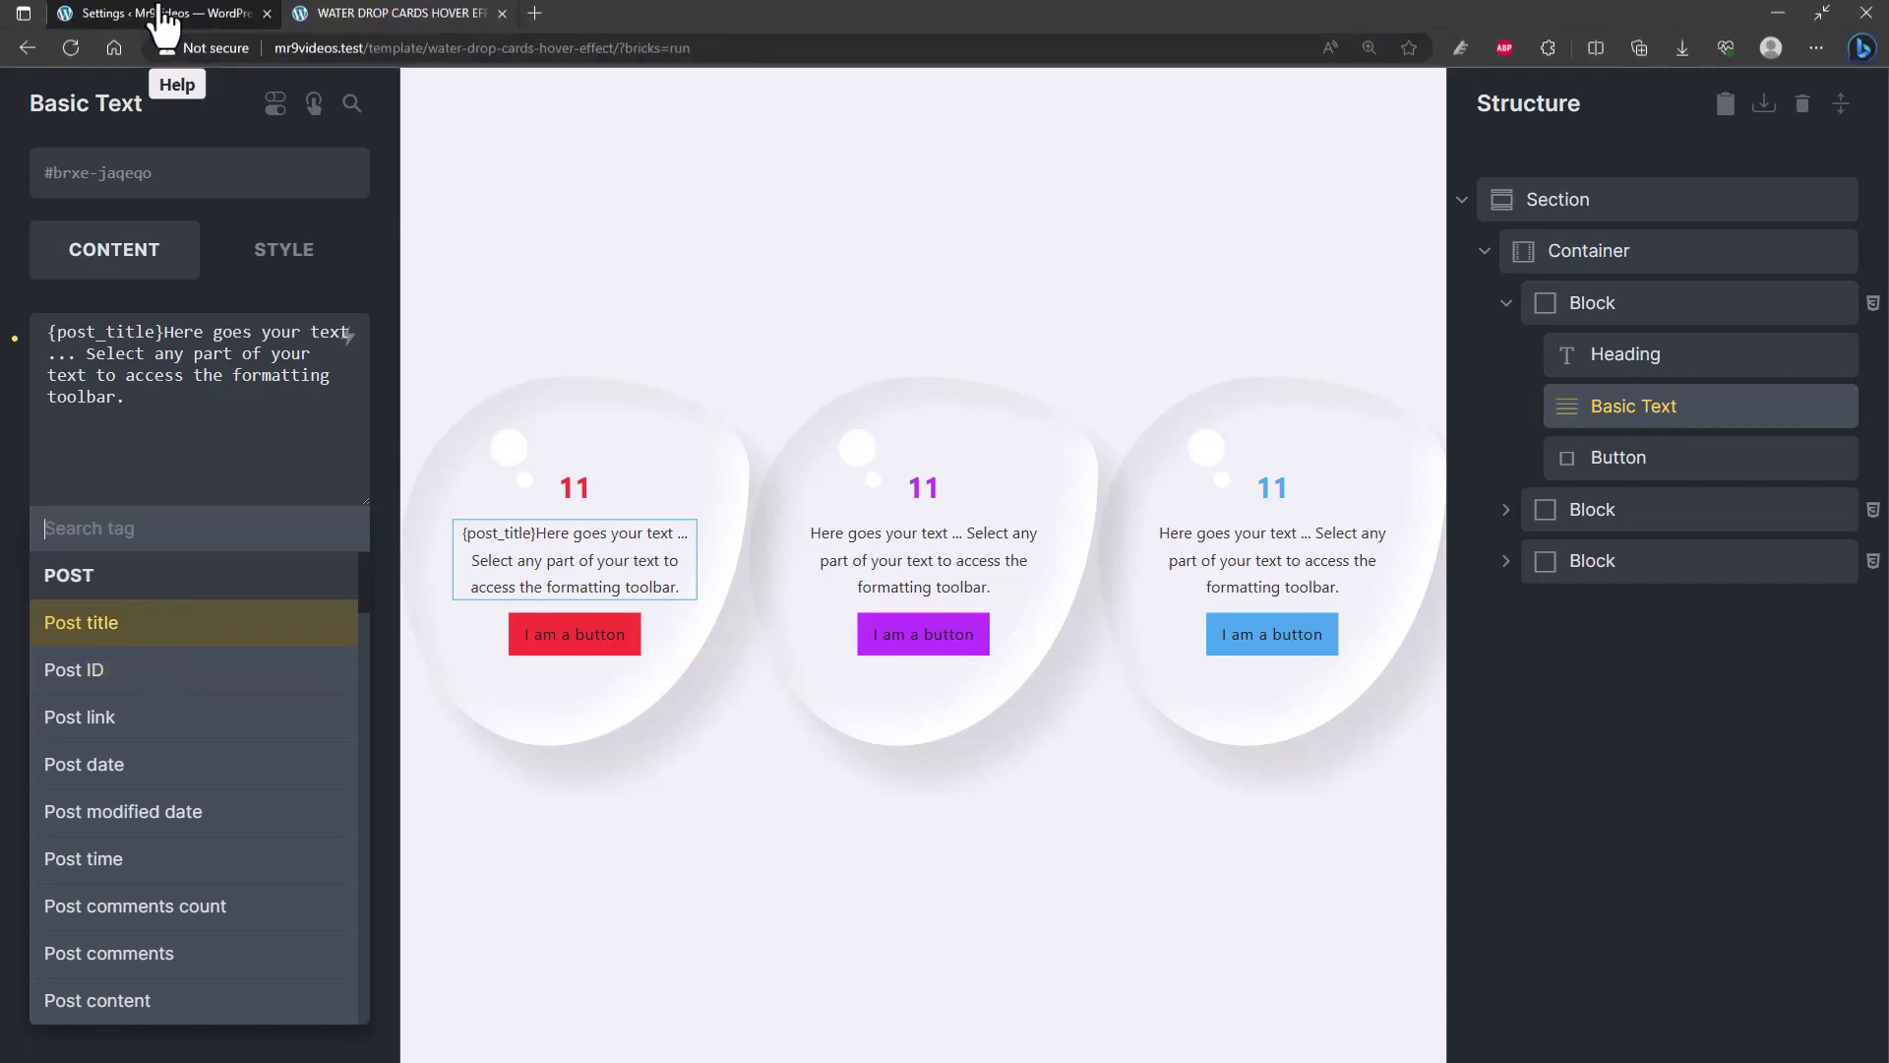
pyautogui.click(160, 14)
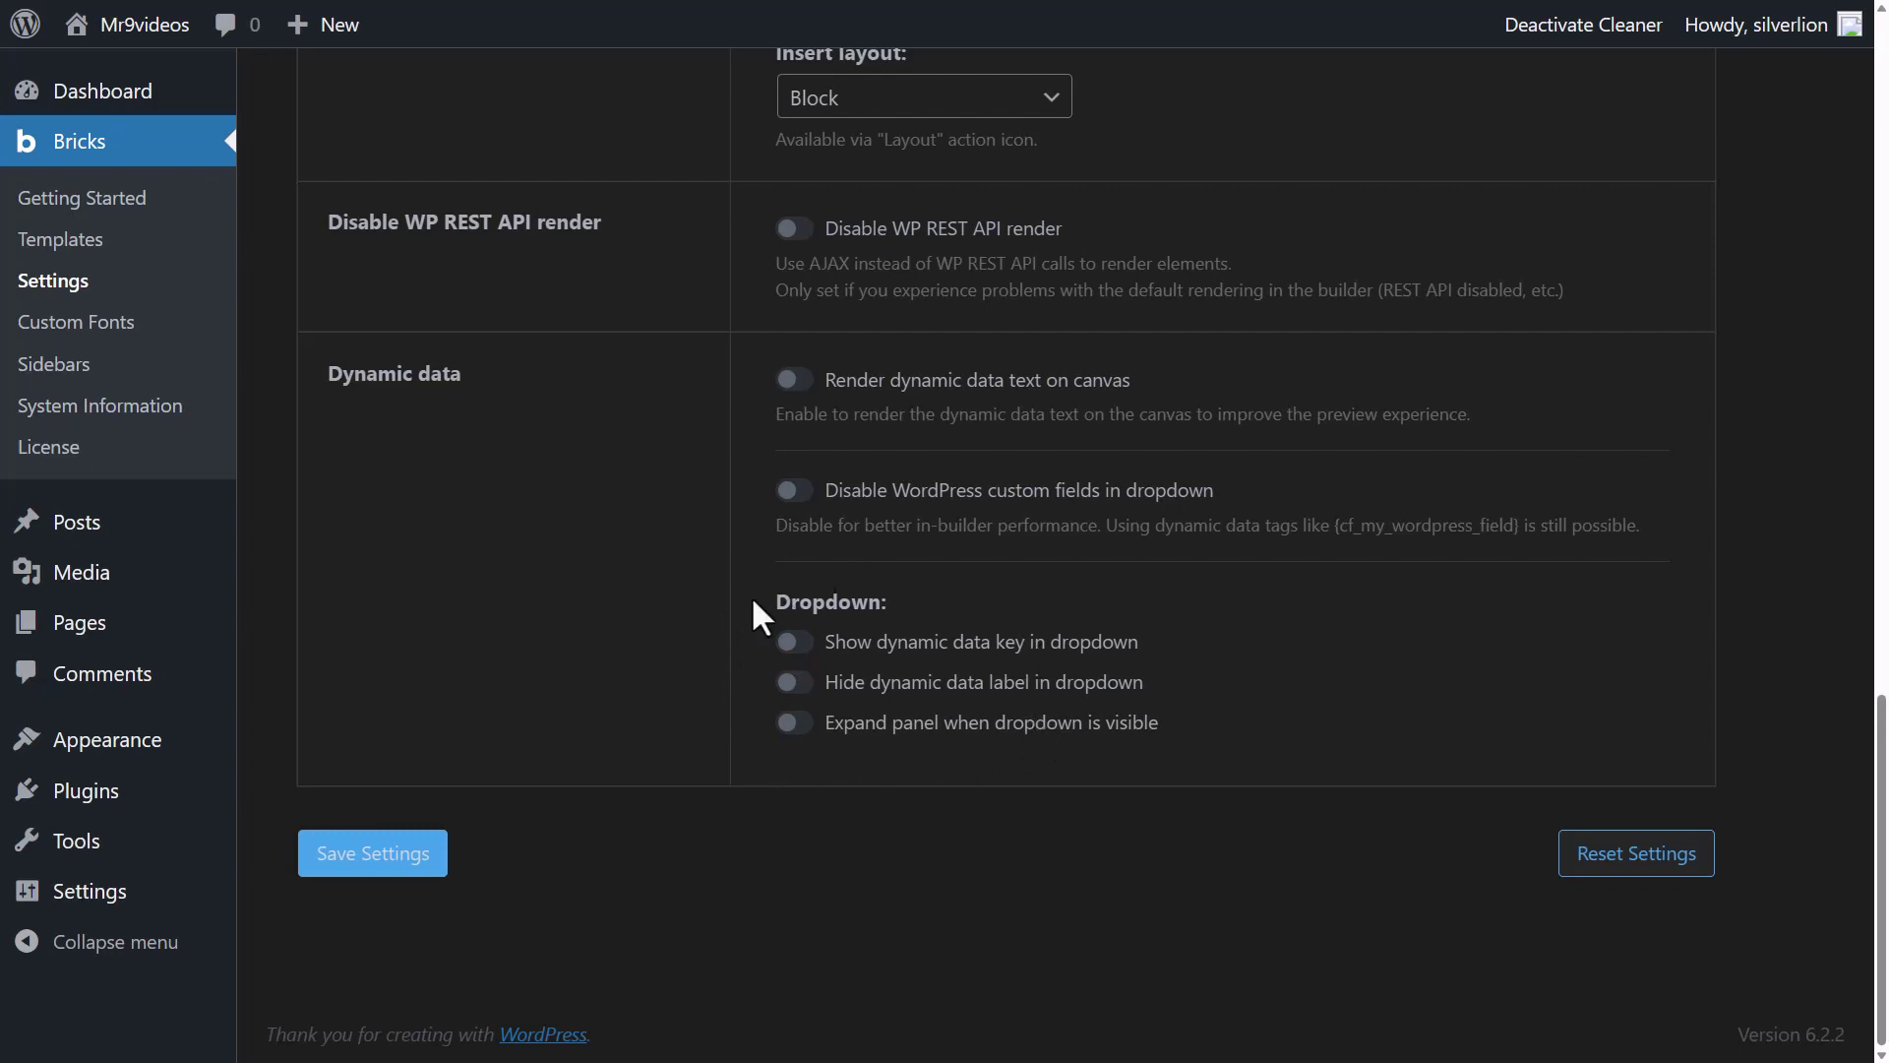
pyautogui.click(443, 844)
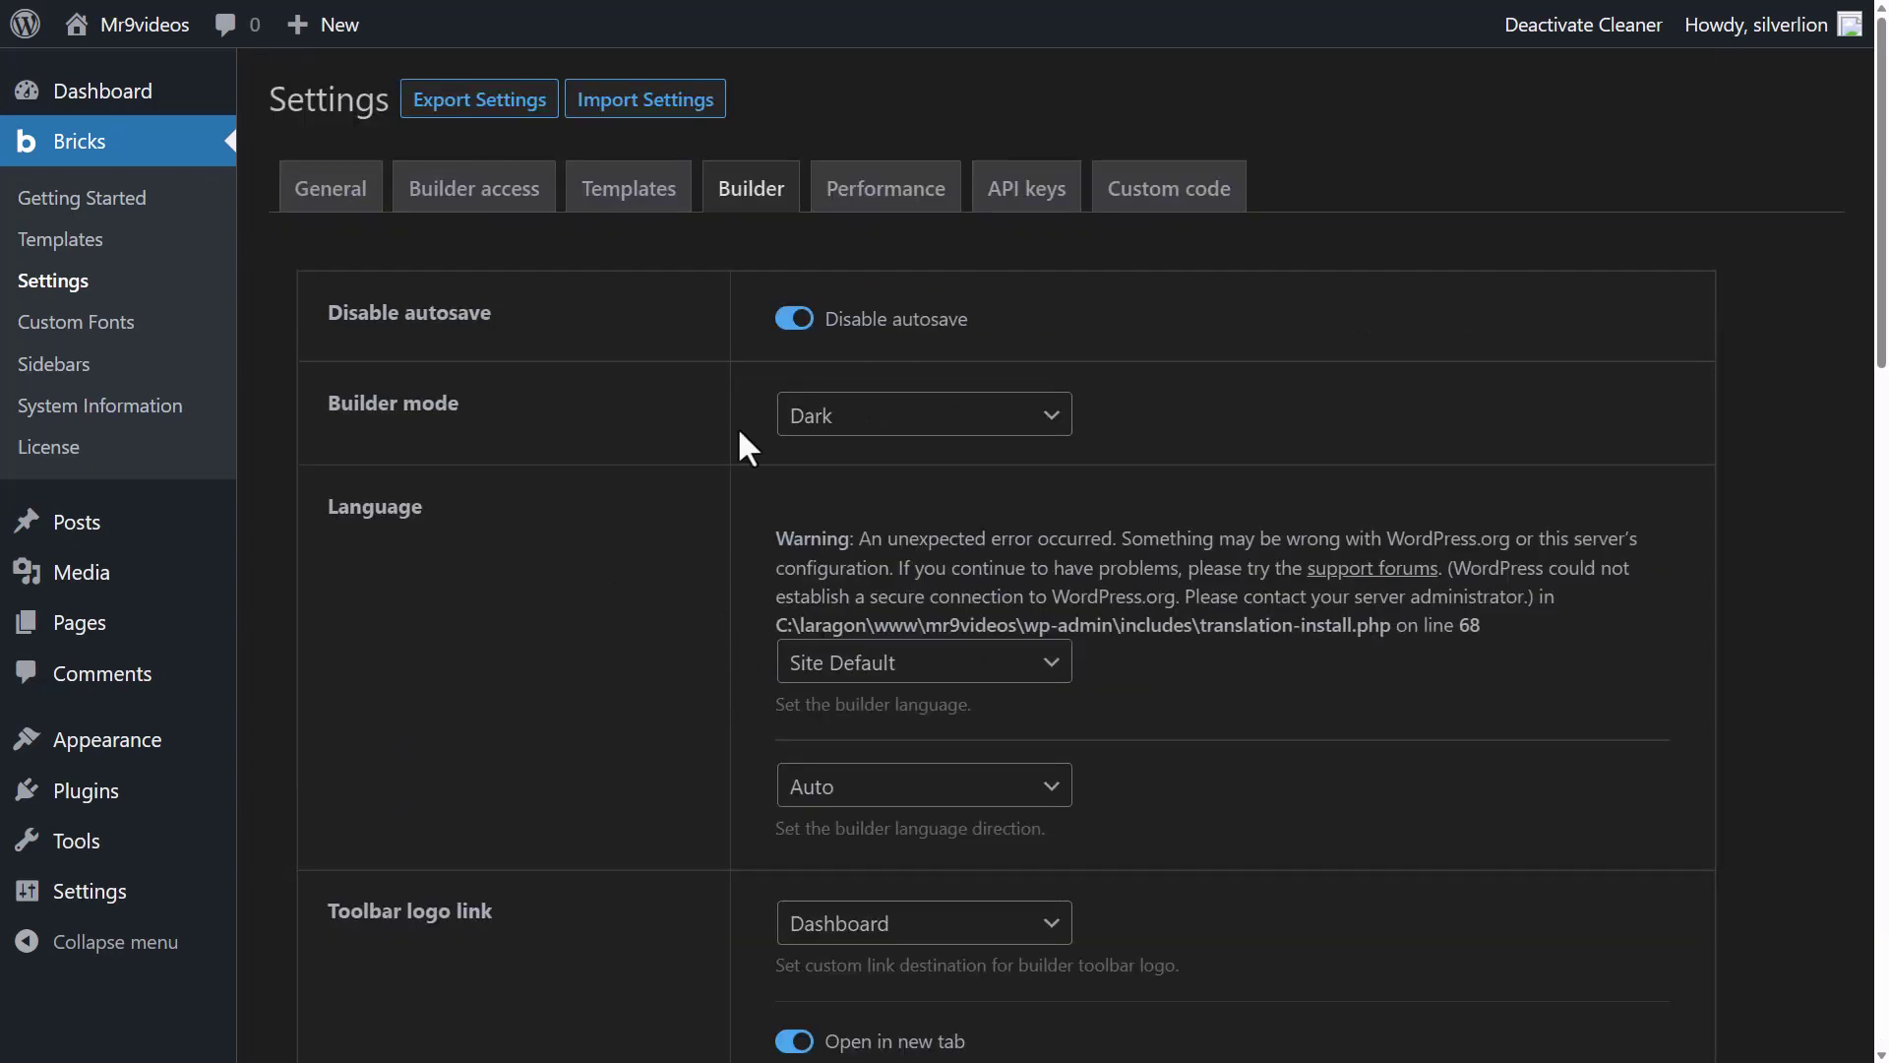
# Turn on Disable emojis, Disable embed and Disable jQuery migrate in the Bricks Performance settings.
pyautogui.click(879, 222)
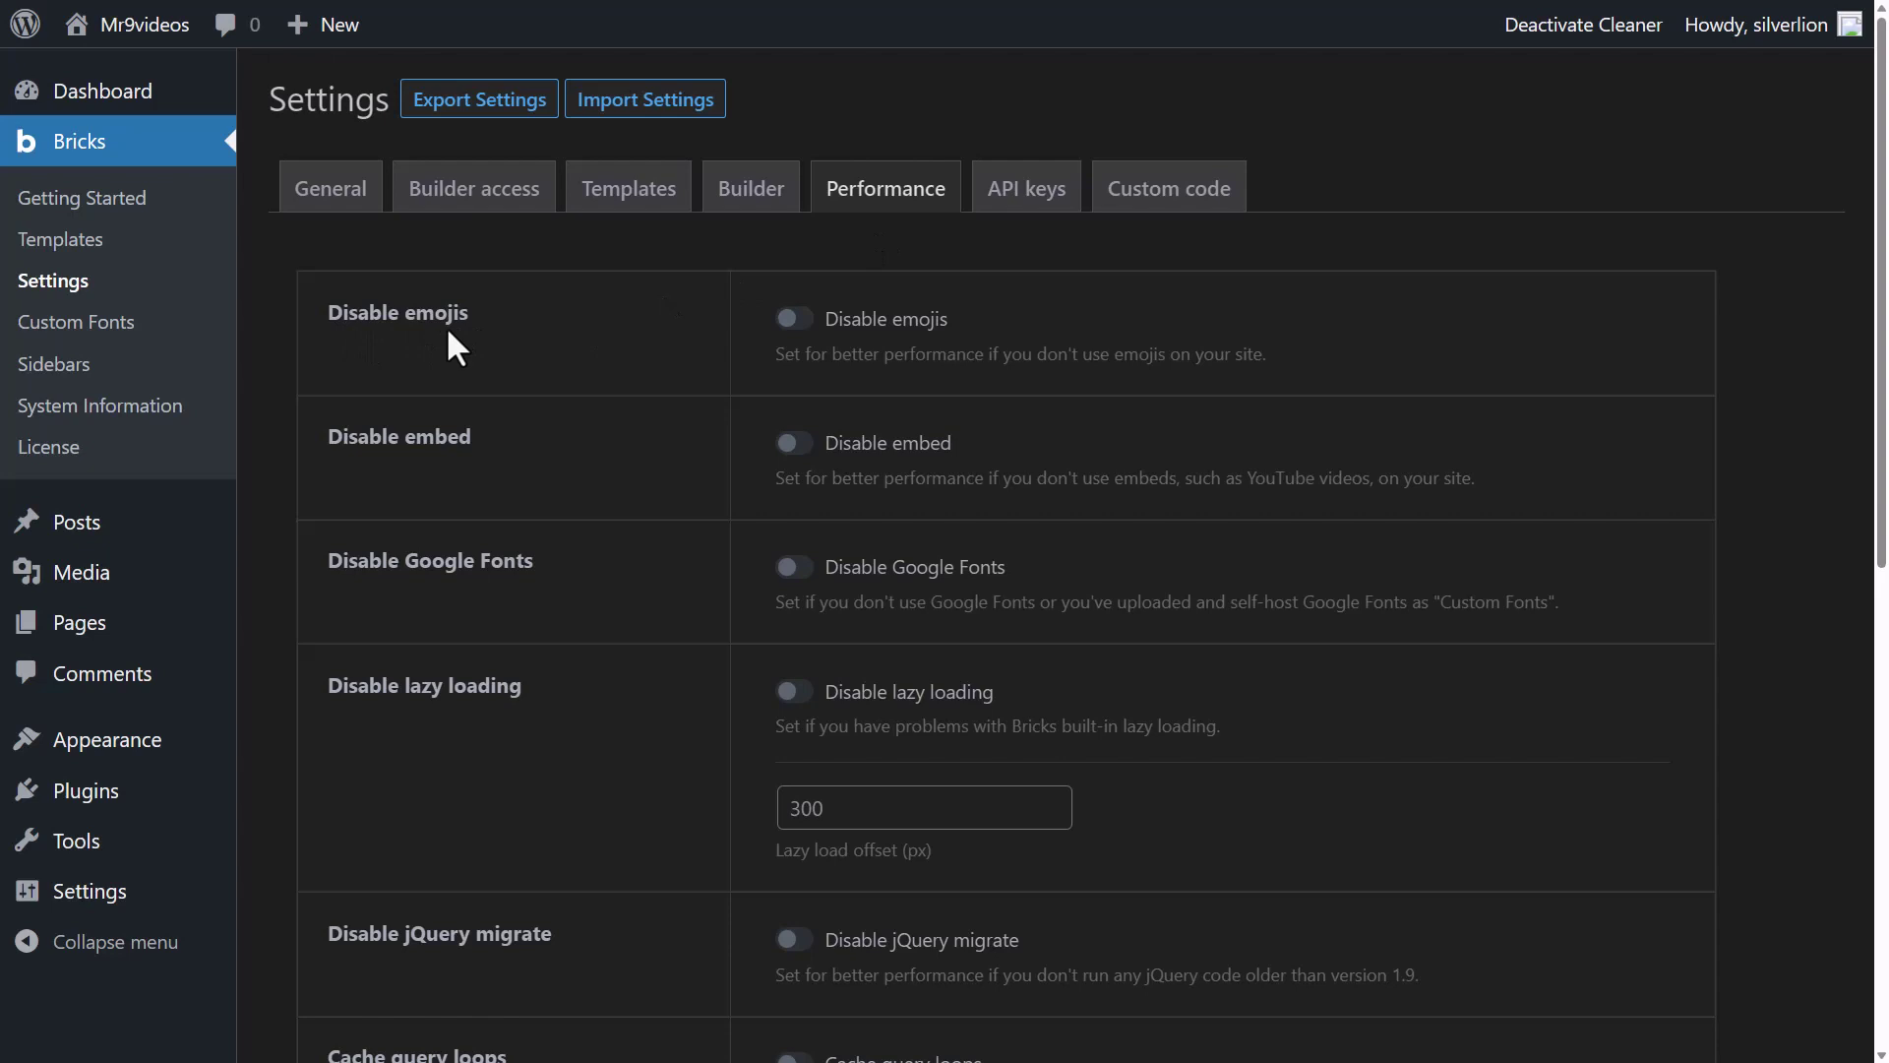
pyautogui.click(799, 334)
pyautogui.click(797, 580)
pyautogui.scroll(-8, 793, 771)
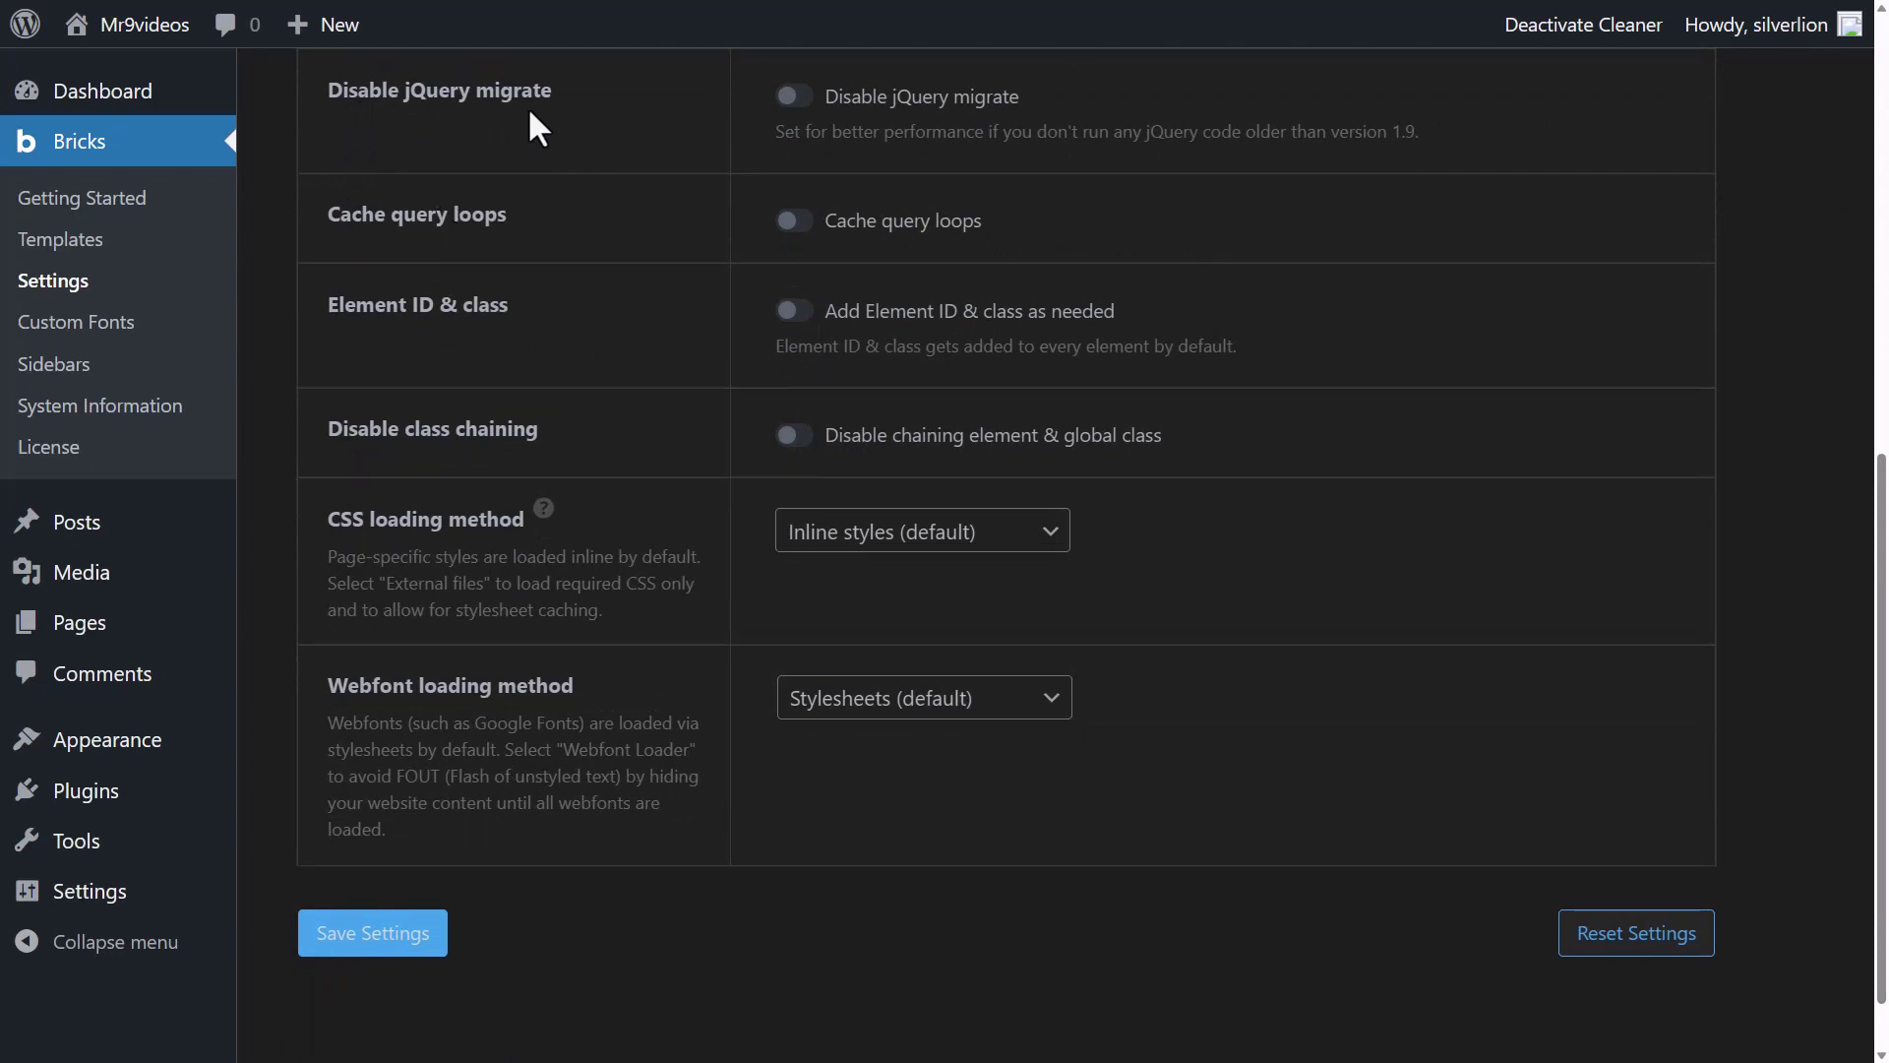
pyautogui.click(800, 102)
# Enable Add Element ID & class as needed and Disable chaining element & global class.
pyautogui.click(800, 313)
pyautogui.click(797, 437)
pyautogui.click(797, 438)
pyautogui.click(1135, 450)
# Set the CSS loading method to External files.
pyautogui.scroll(-1, 340, 477)
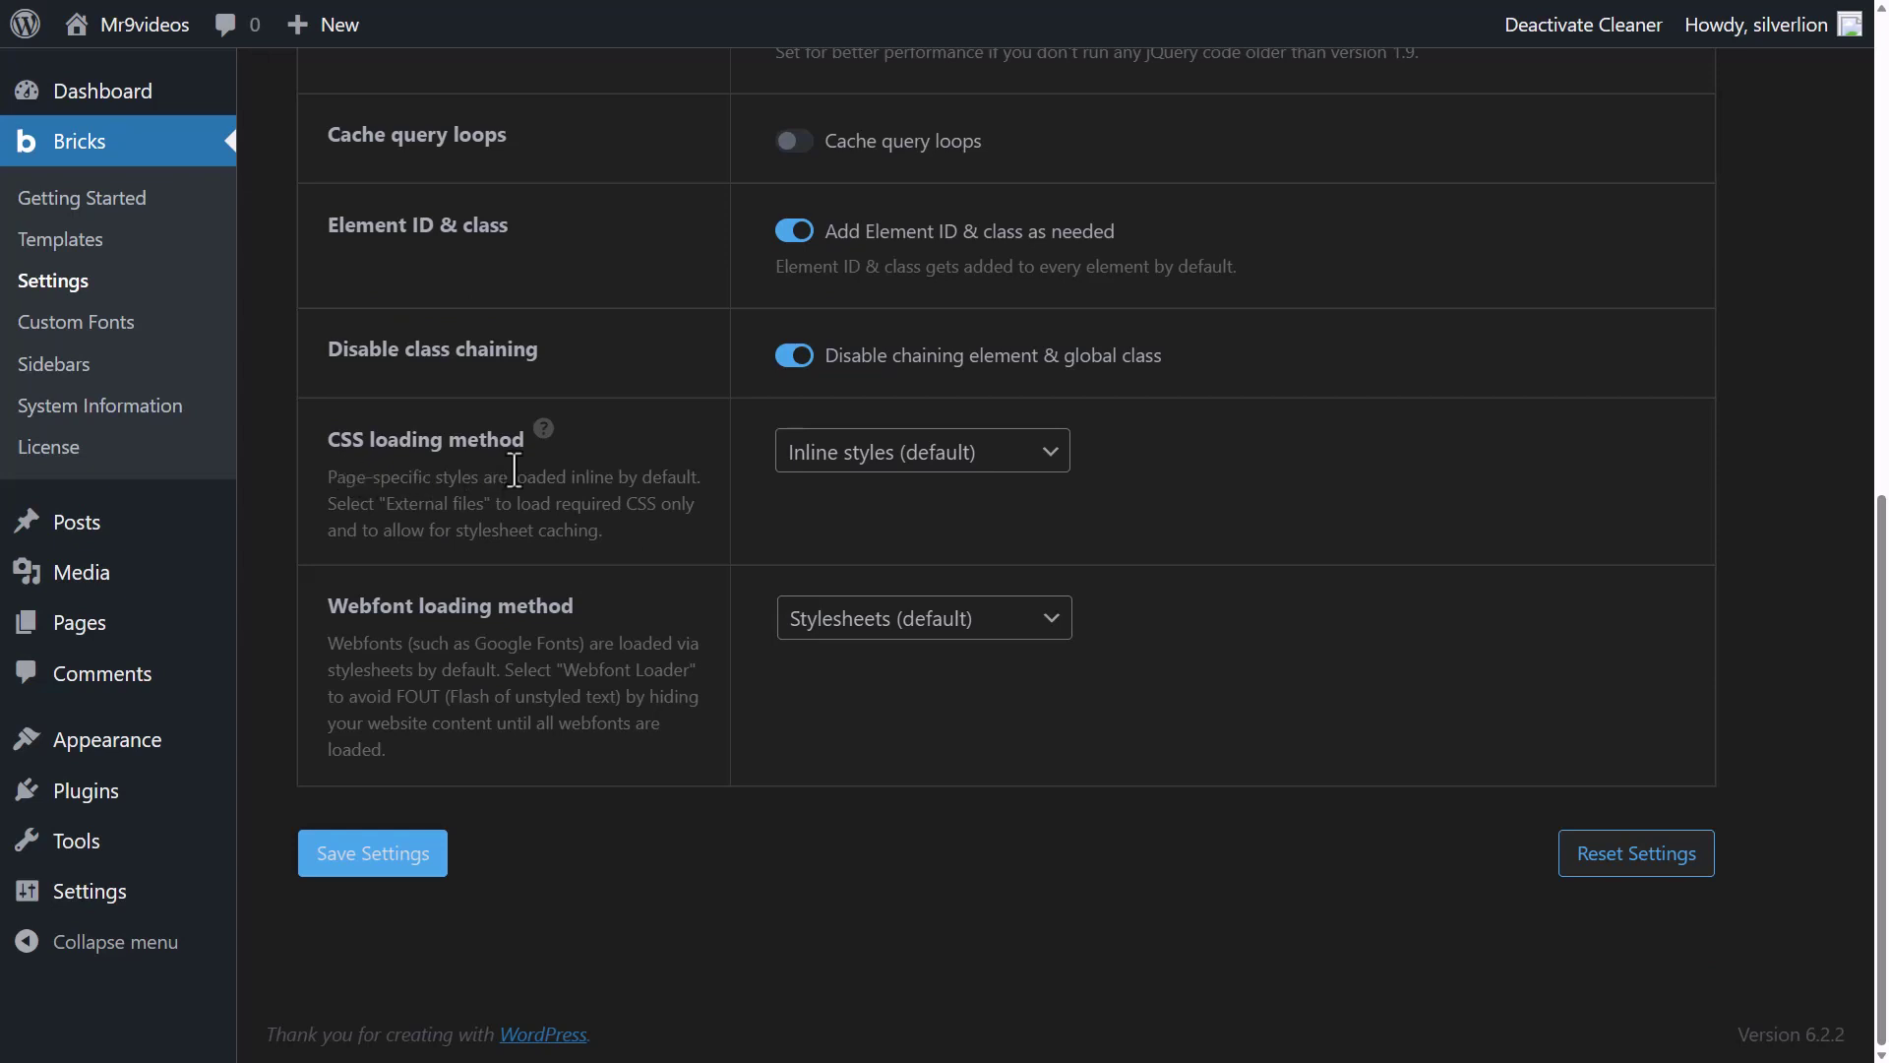
pyautogui.click(1053, 455)
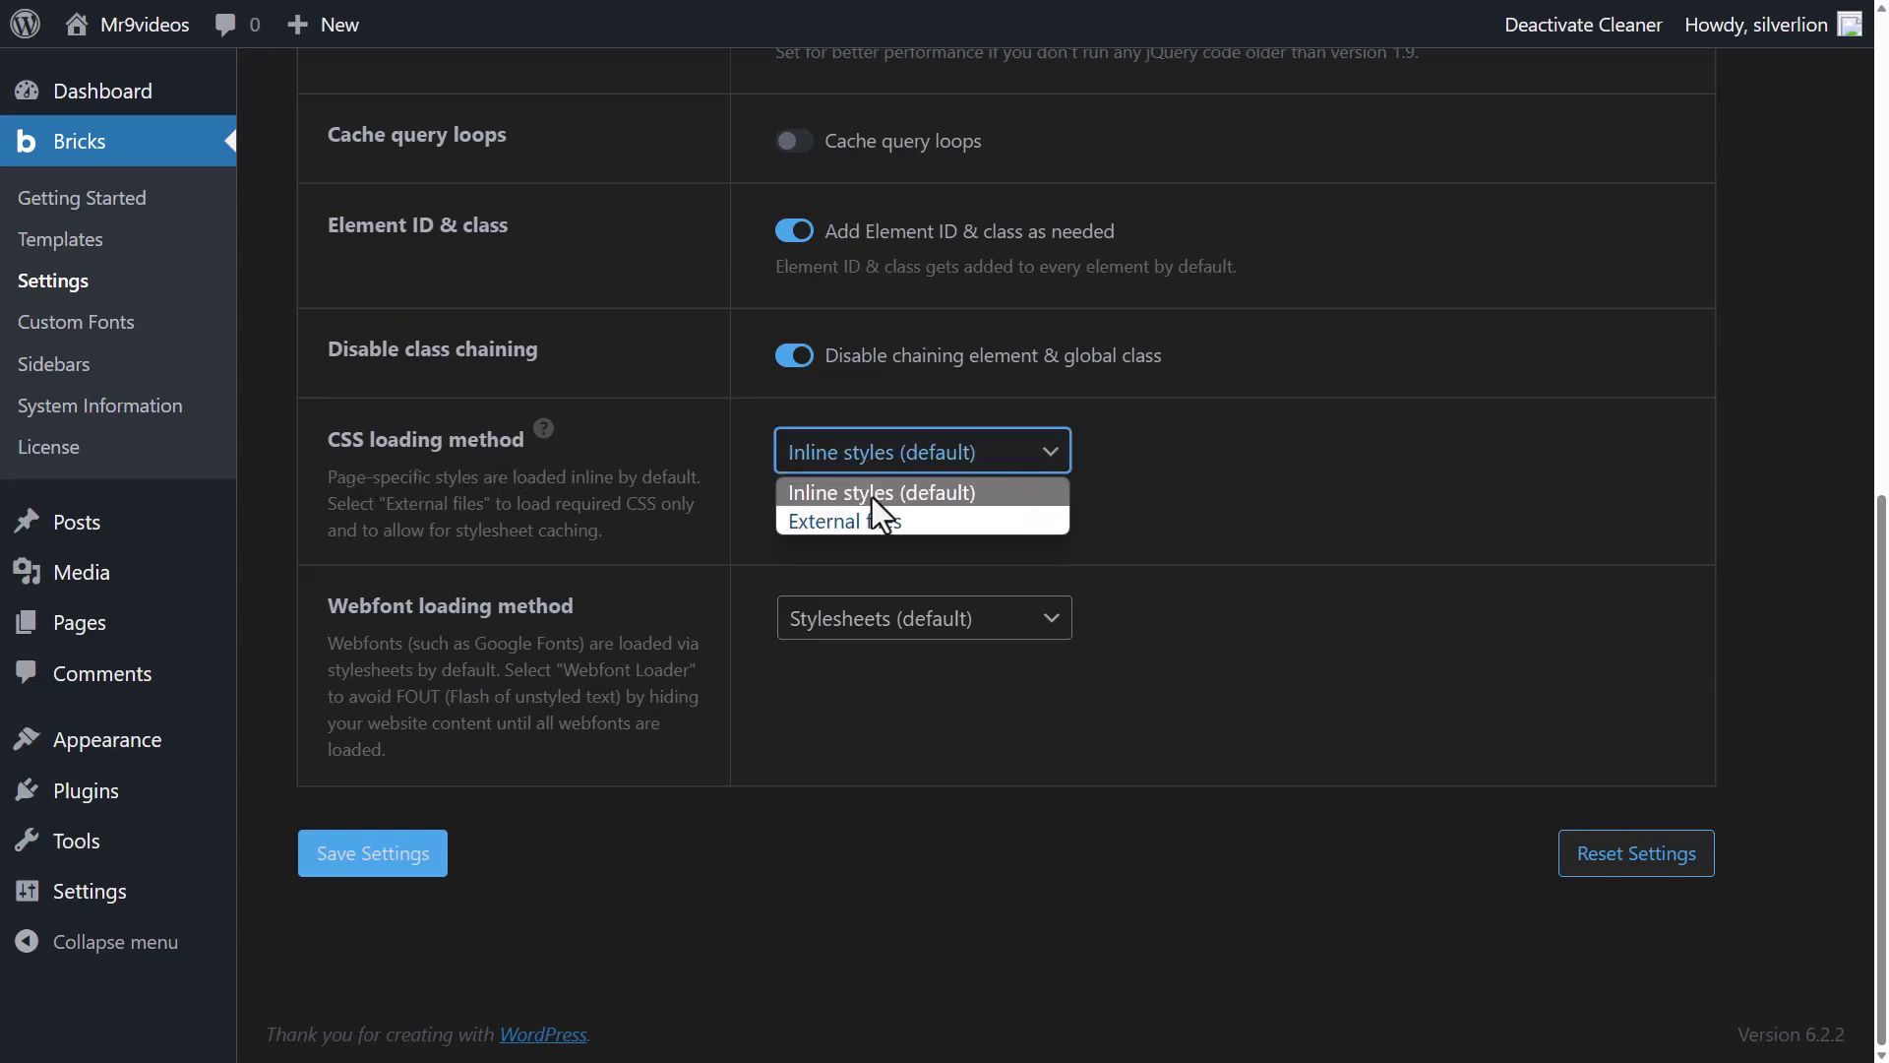
pyautogui.click(920, 521)
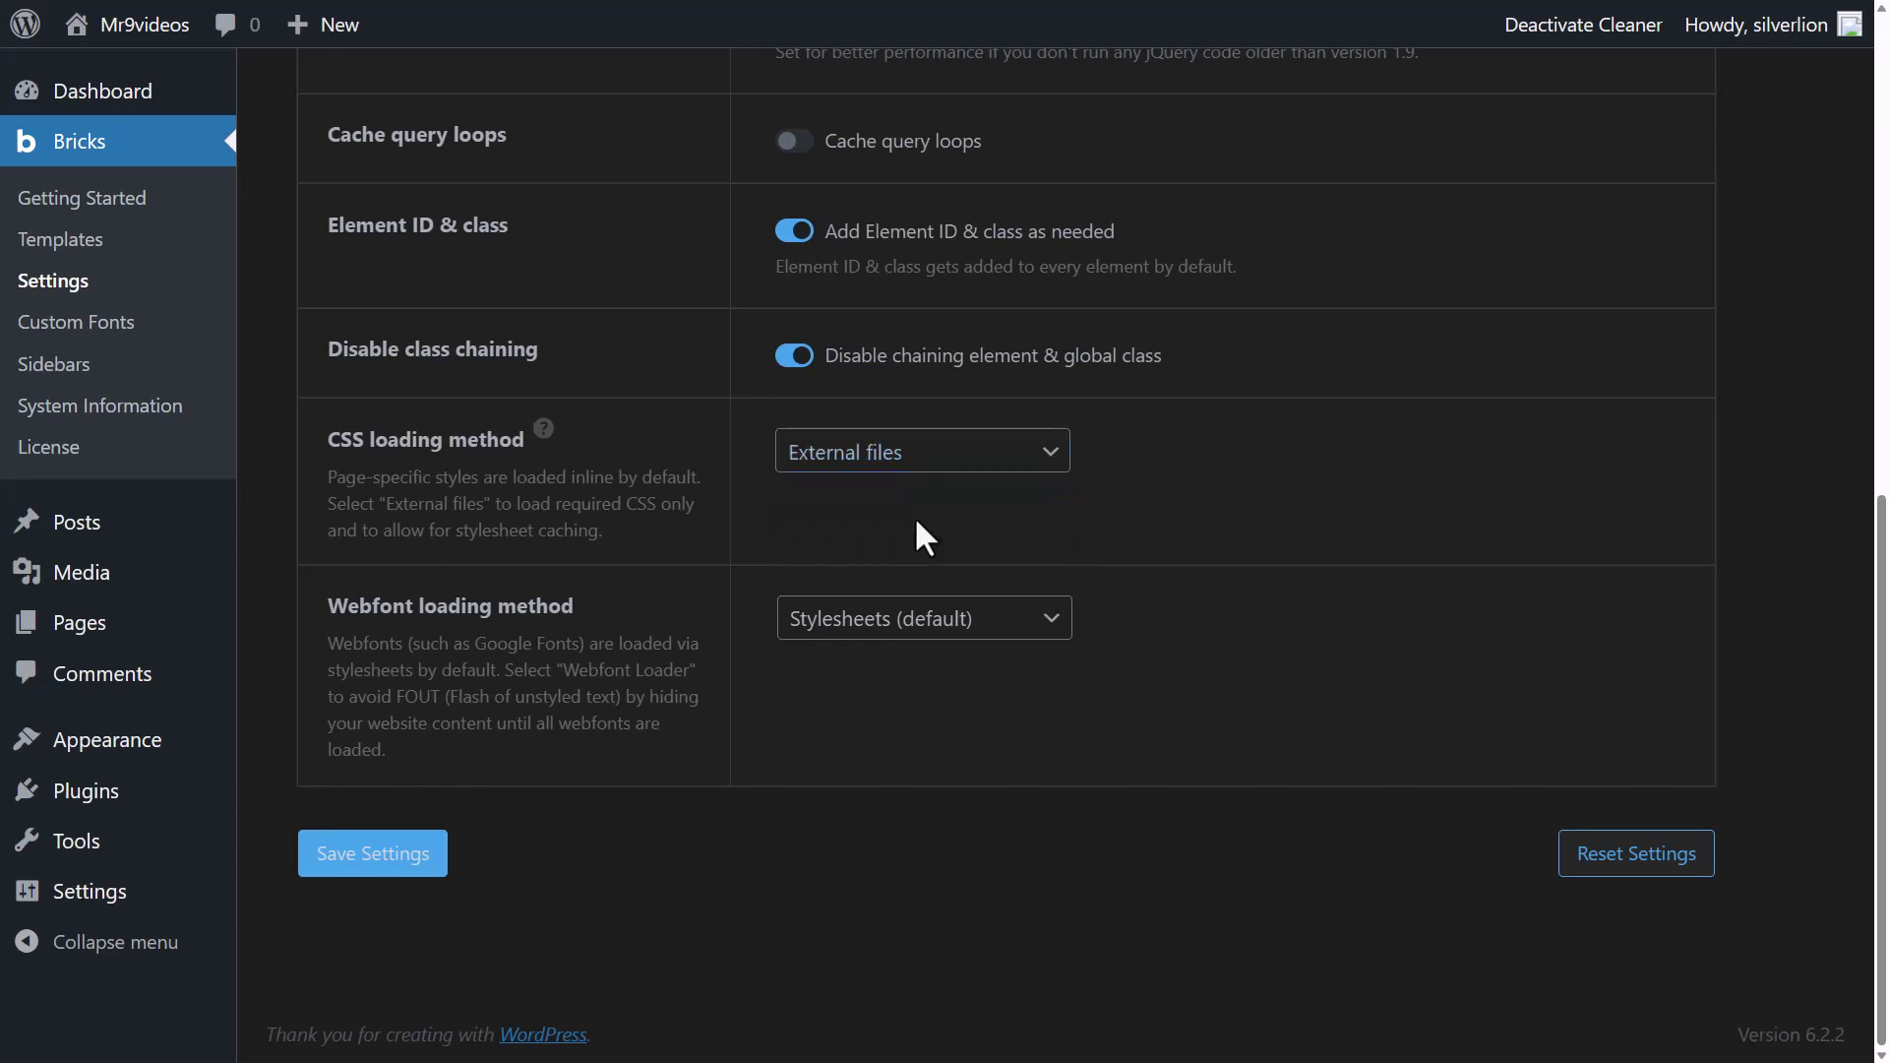
pyautogui.click(1041, 458)
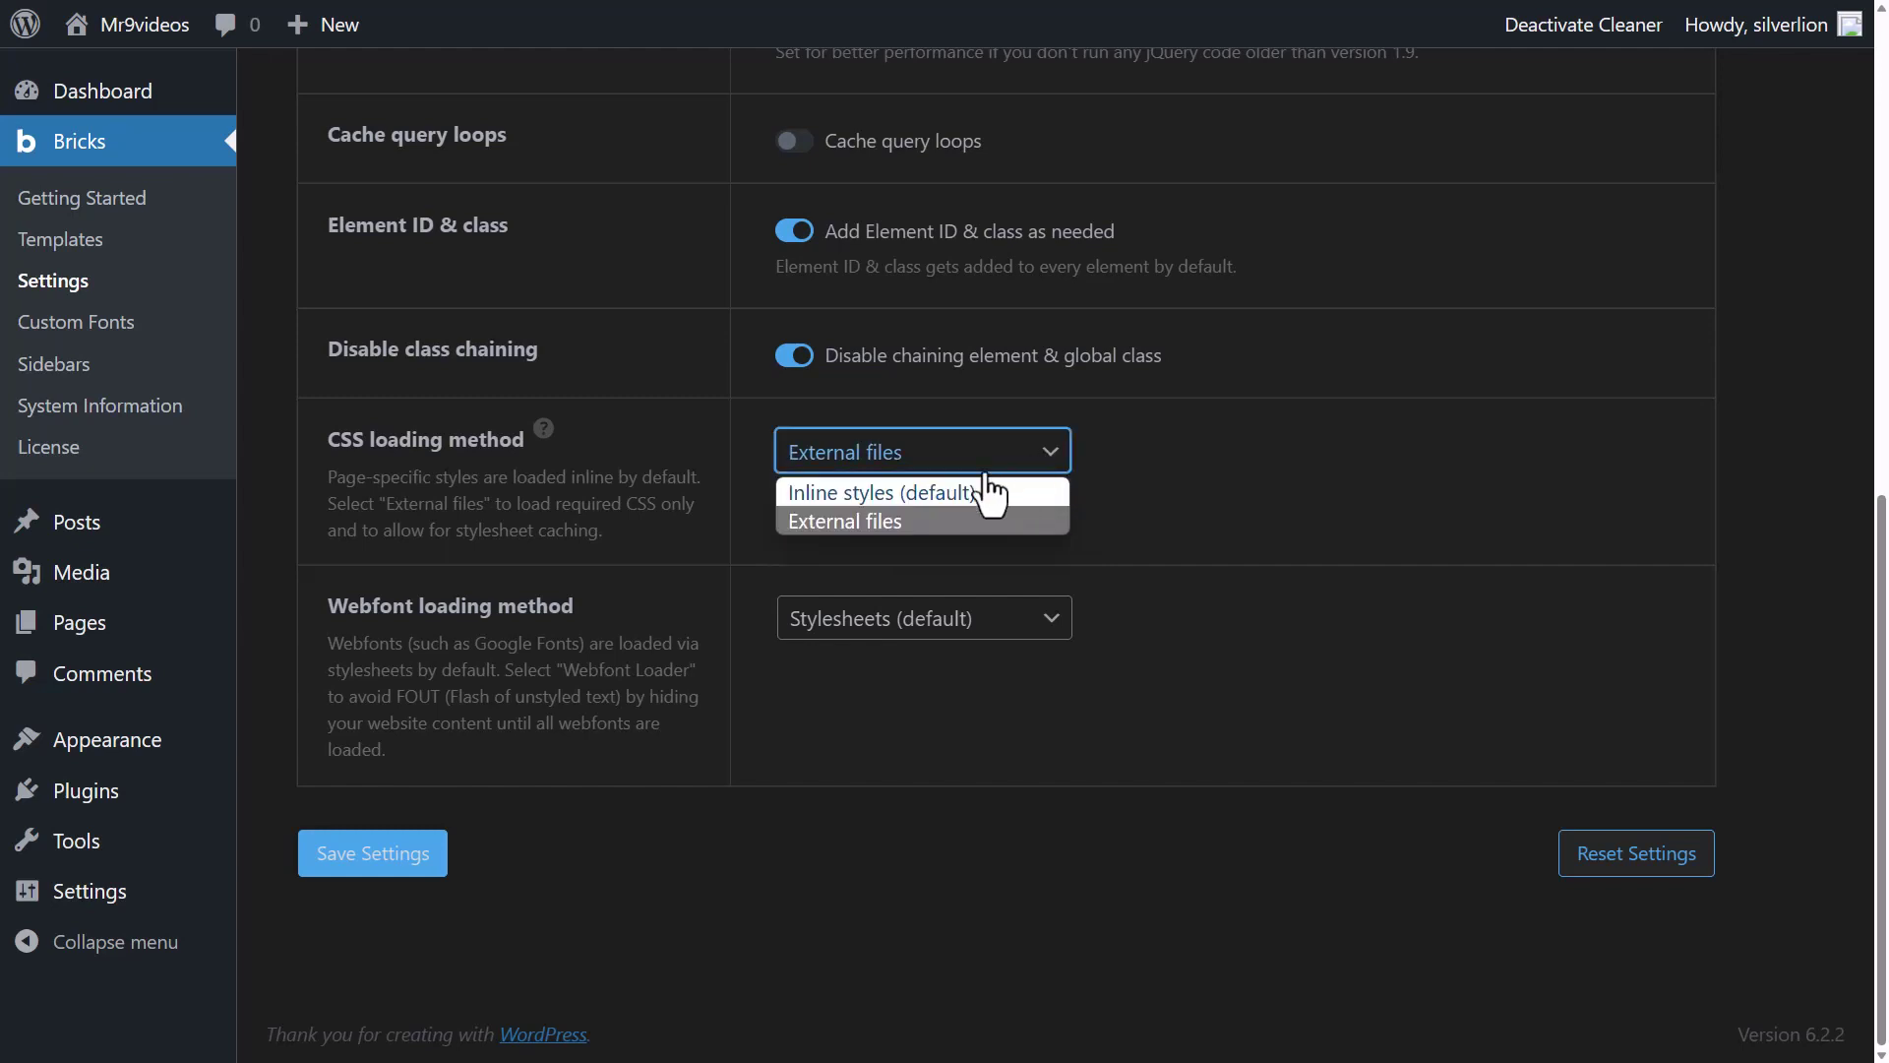
pyautogui.click(929, 522)
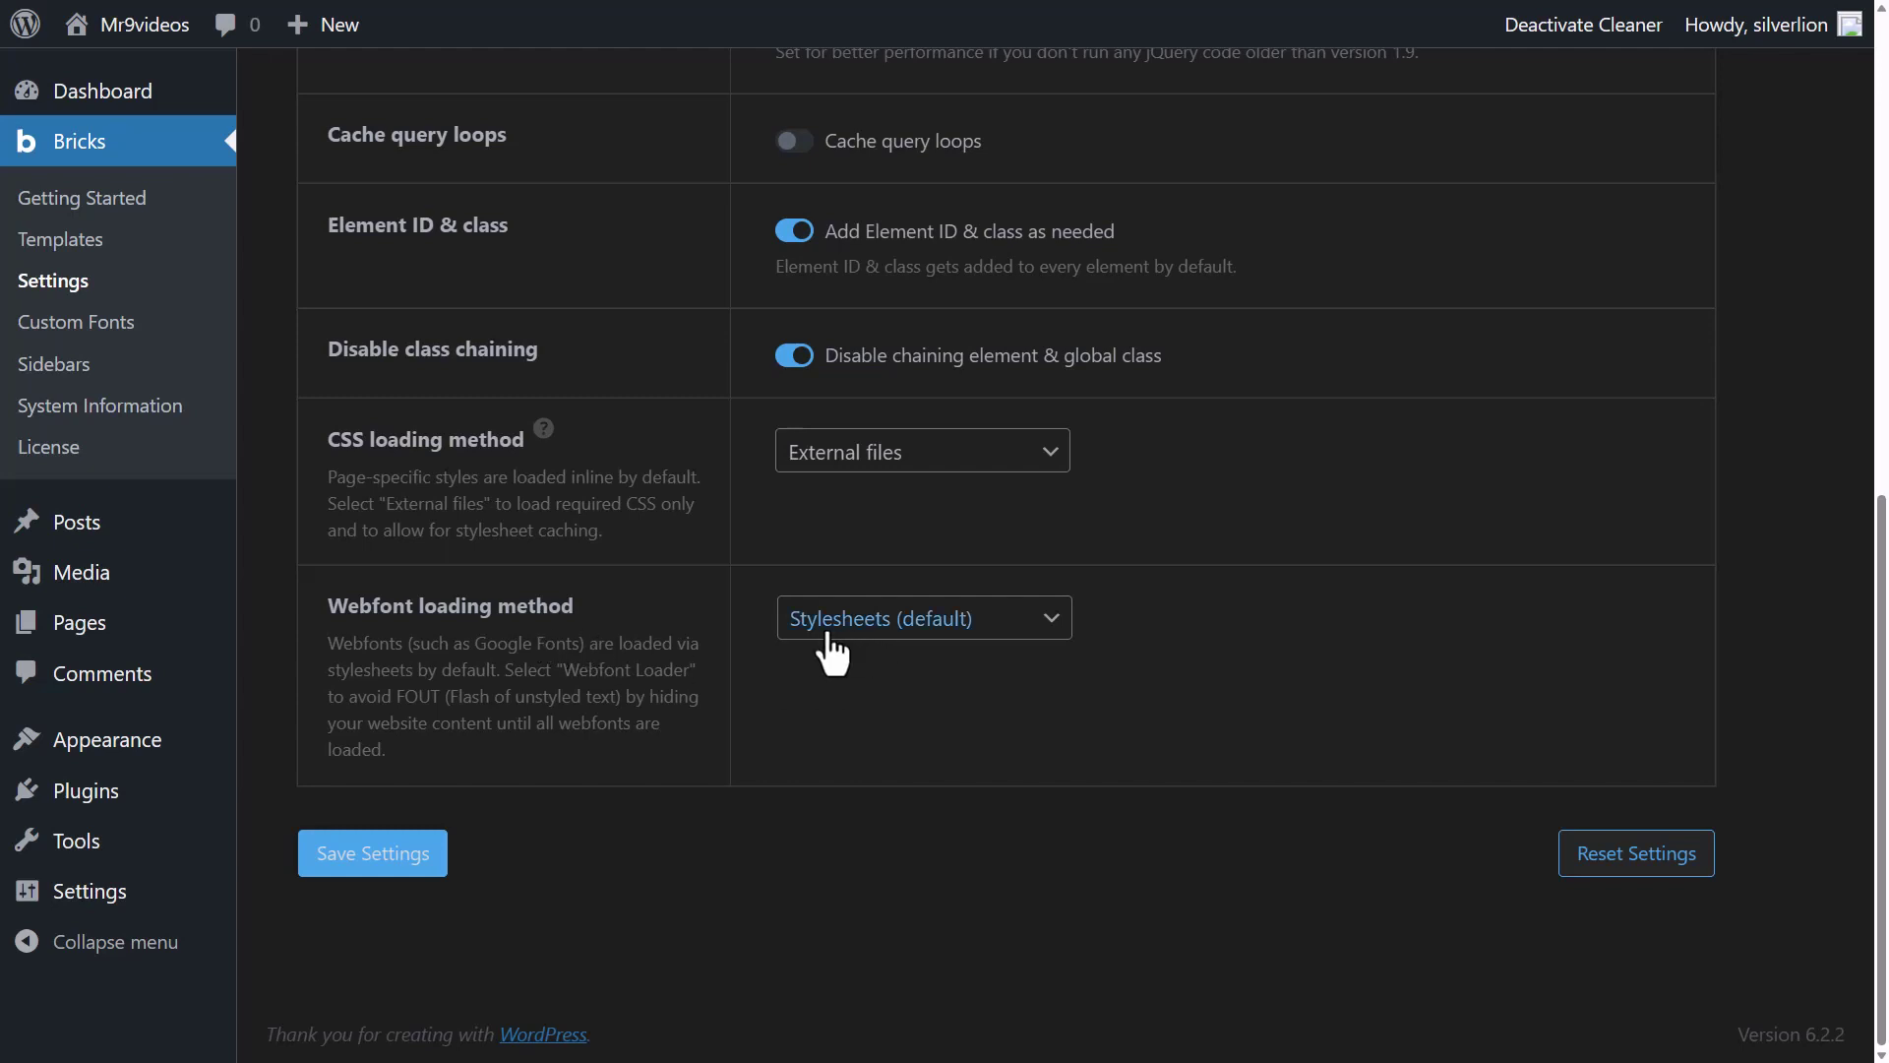
# Keep the webfont loading method at Stylesheets (default) and save the Performance settings.
pyautogui.click(1048, 619)
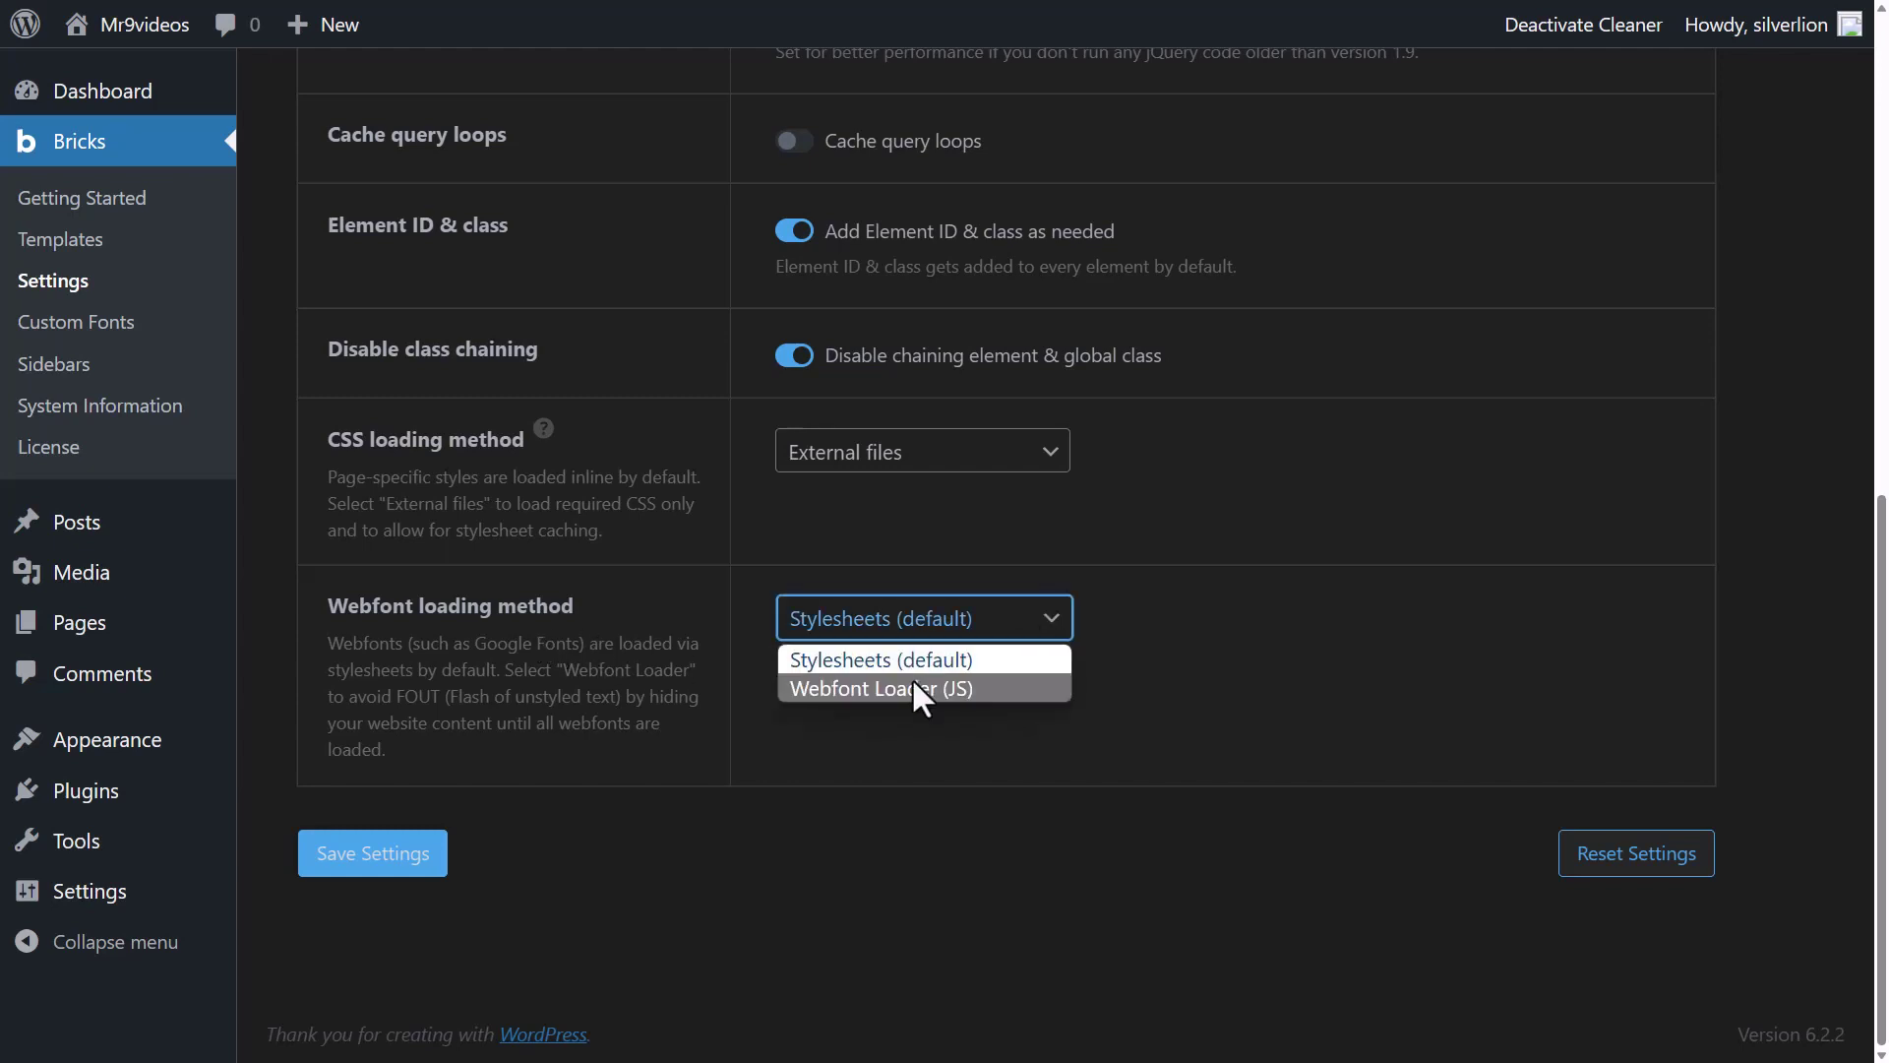
pyautogui.click(895, 694)
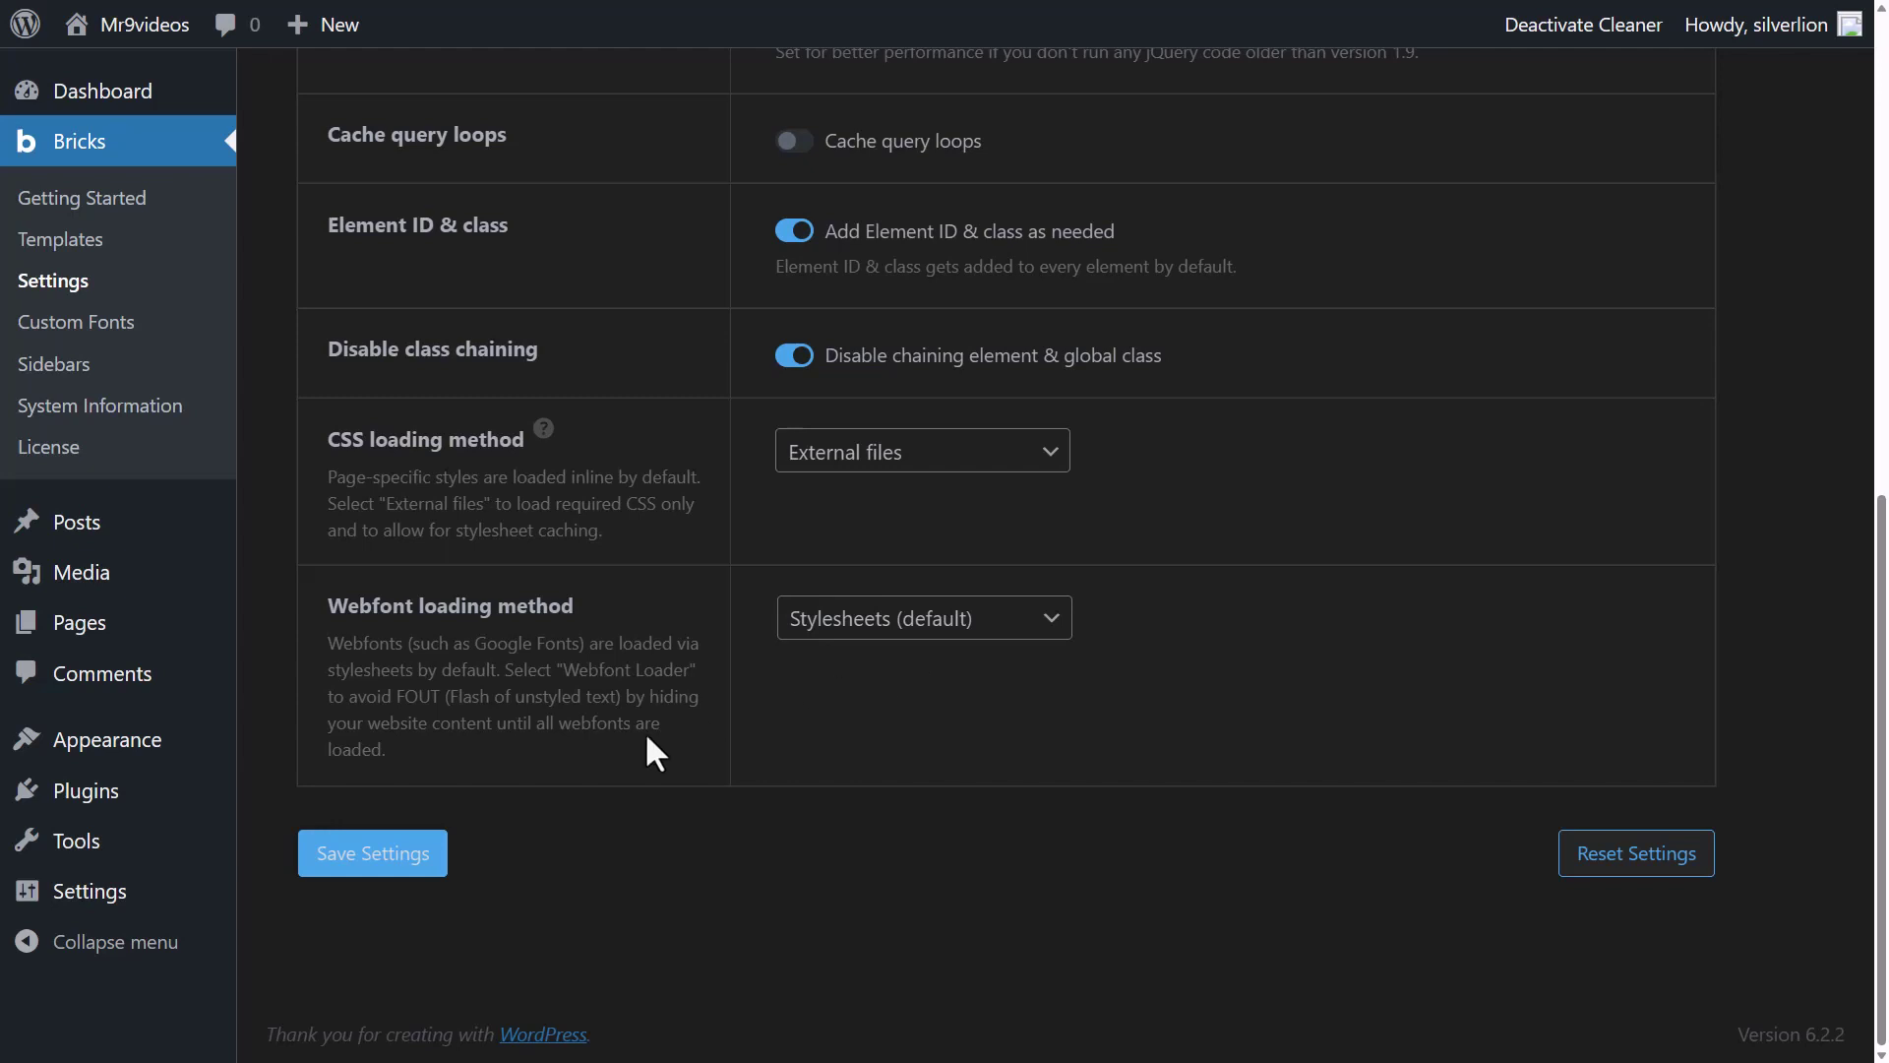
pyautogui.click(371, 871)
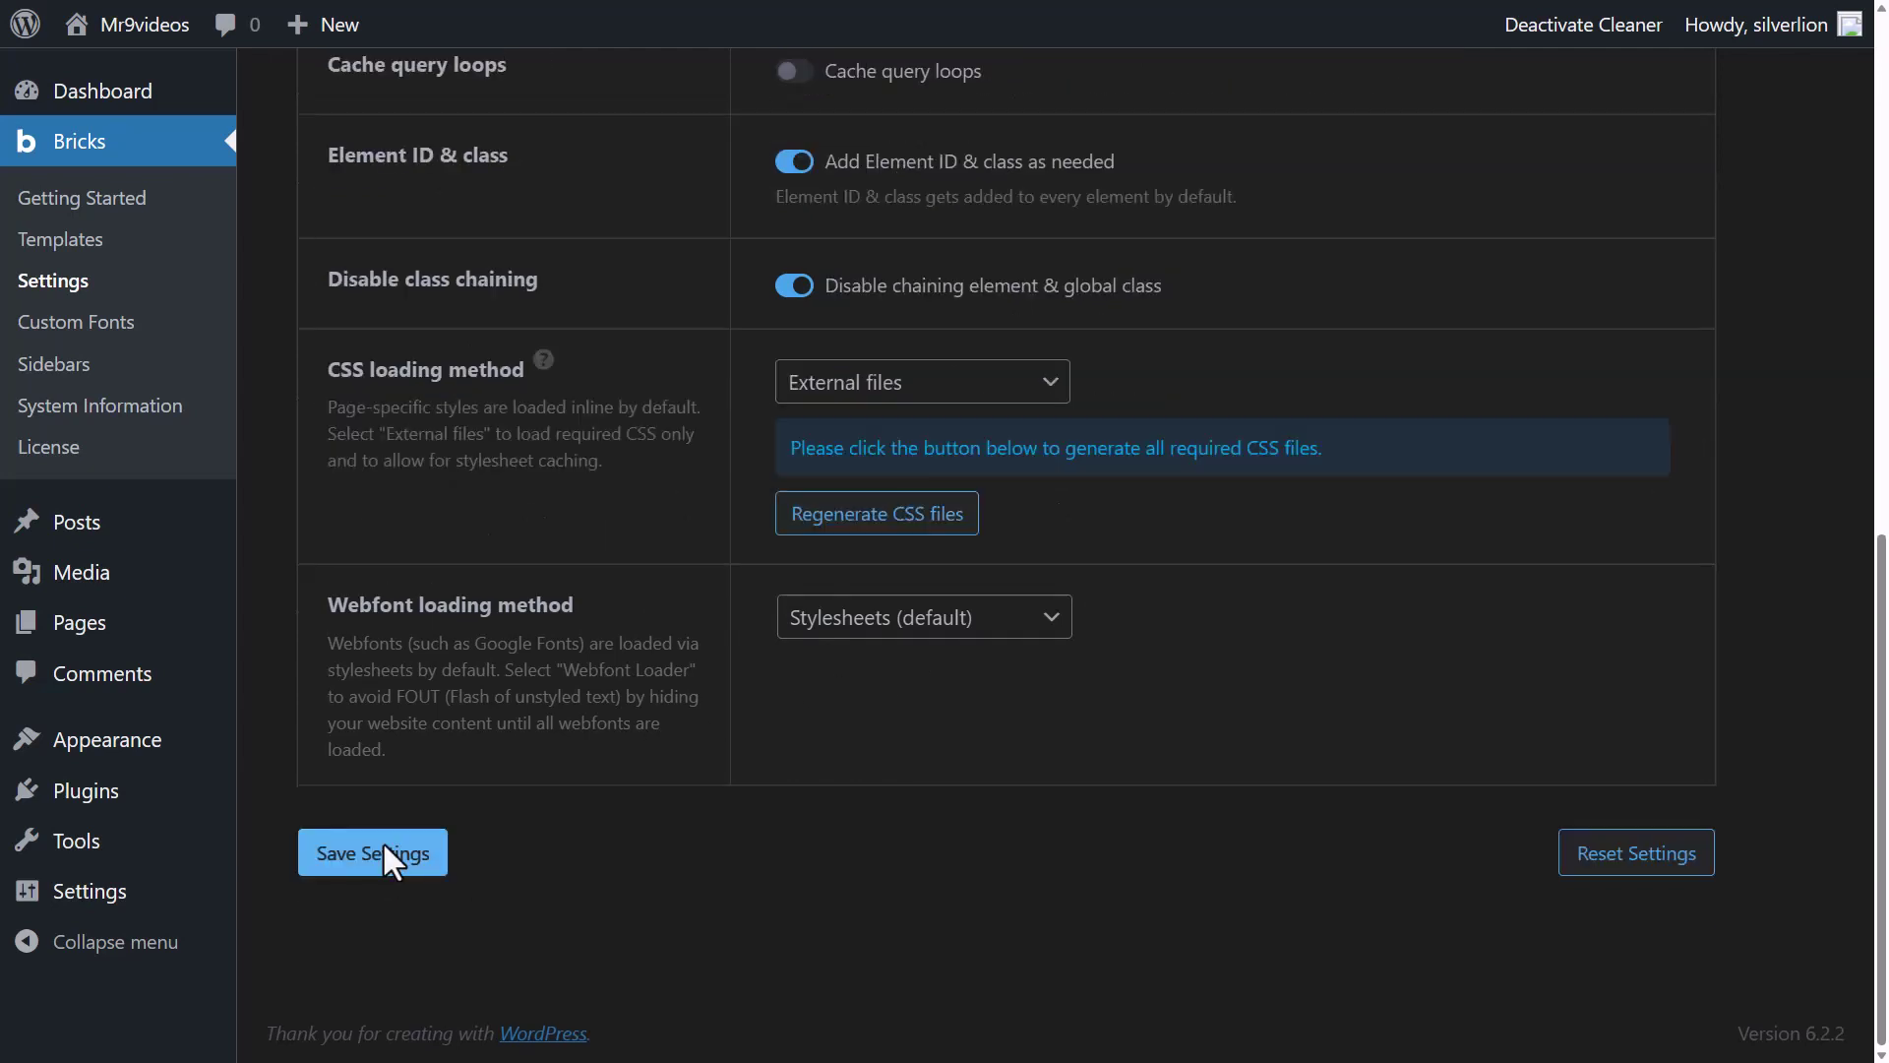
# Keep External files as the CSS loading method, regenerate the CSS files and save the Performance settings.
pyautogui.click(1033, 385)
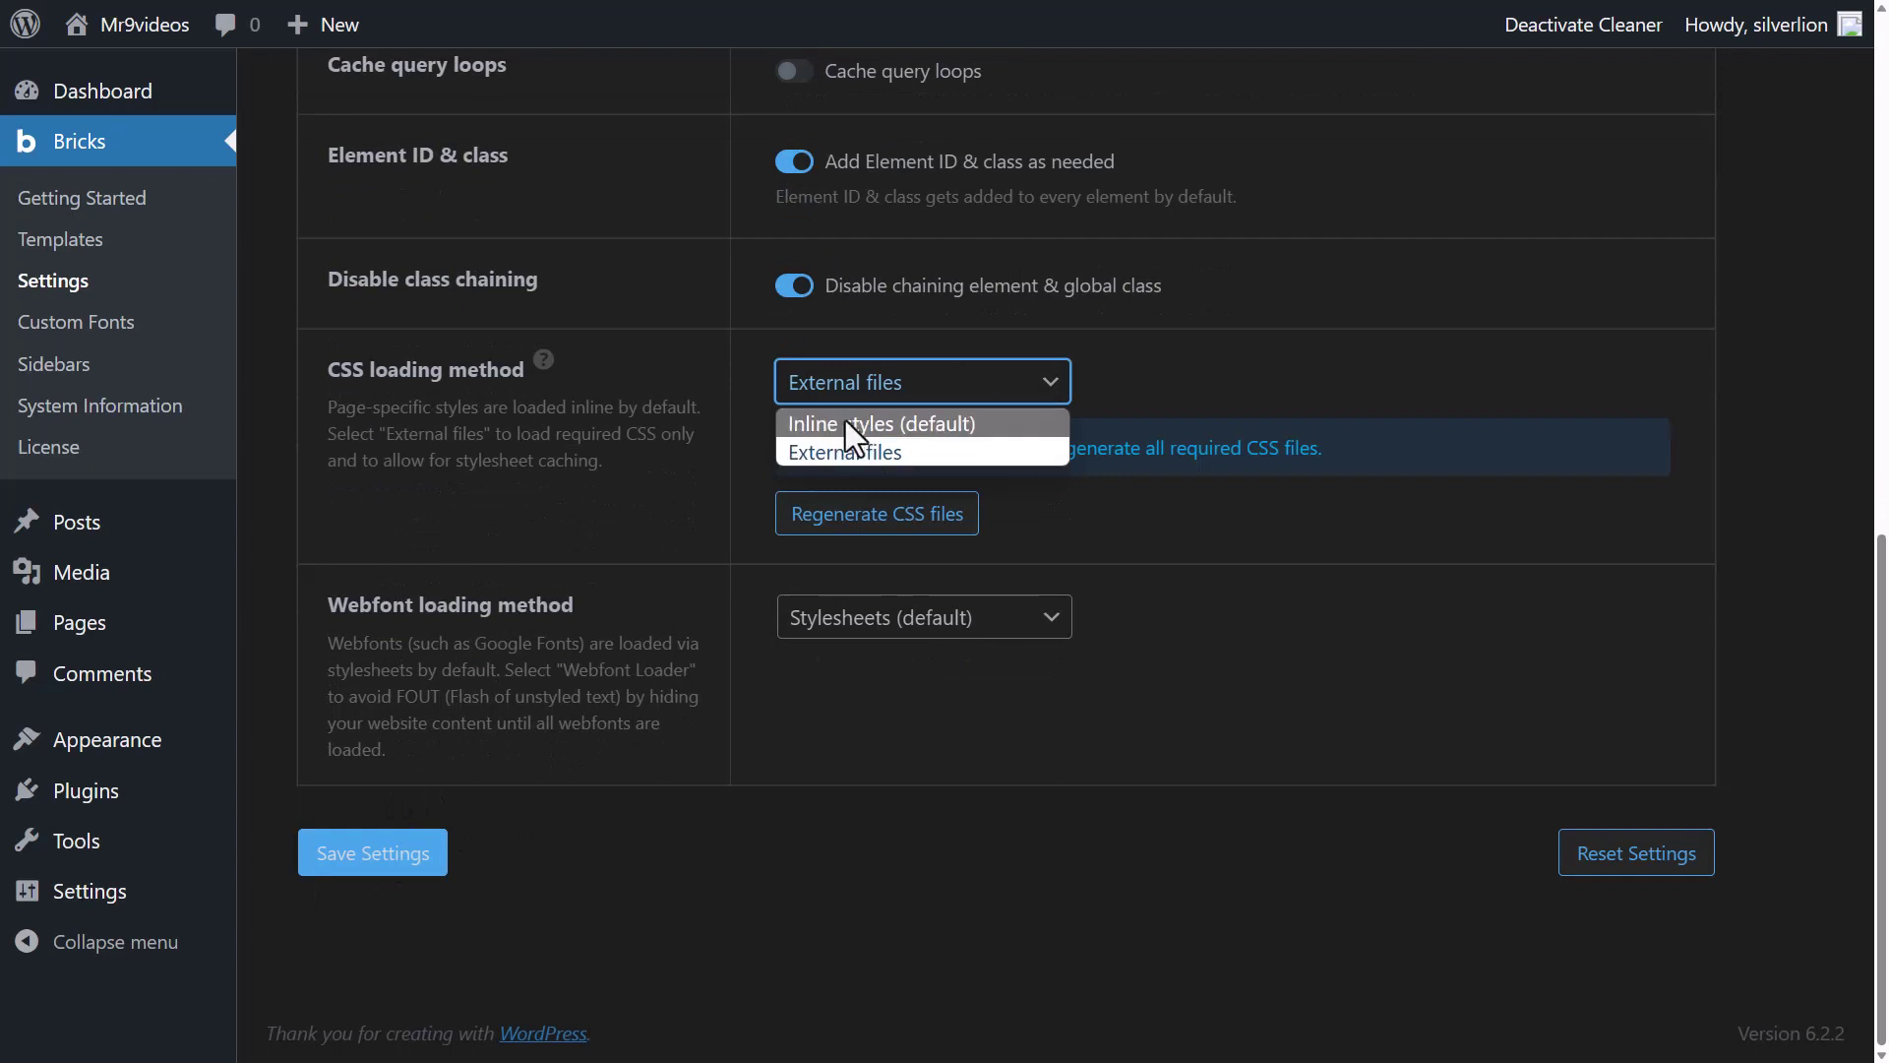
pyautogui.click(1095, 509)
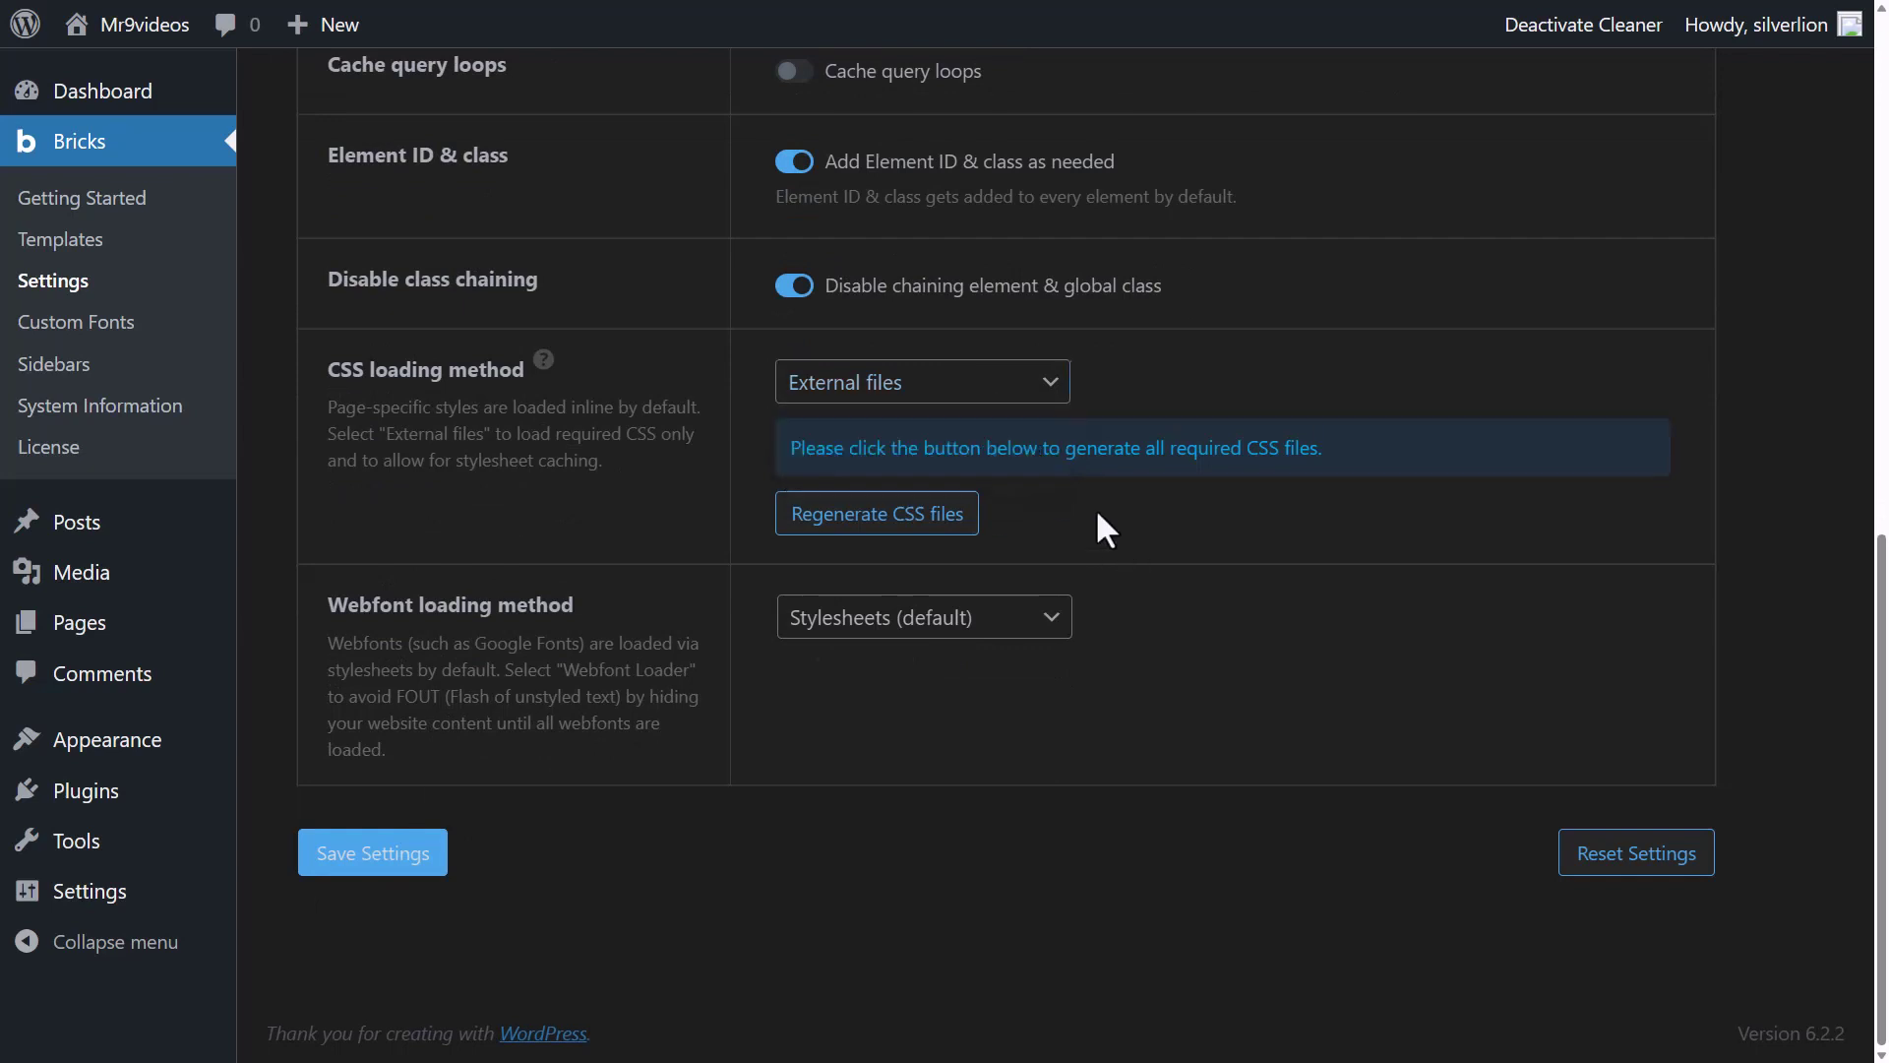
pyautogui.click(924, 517)
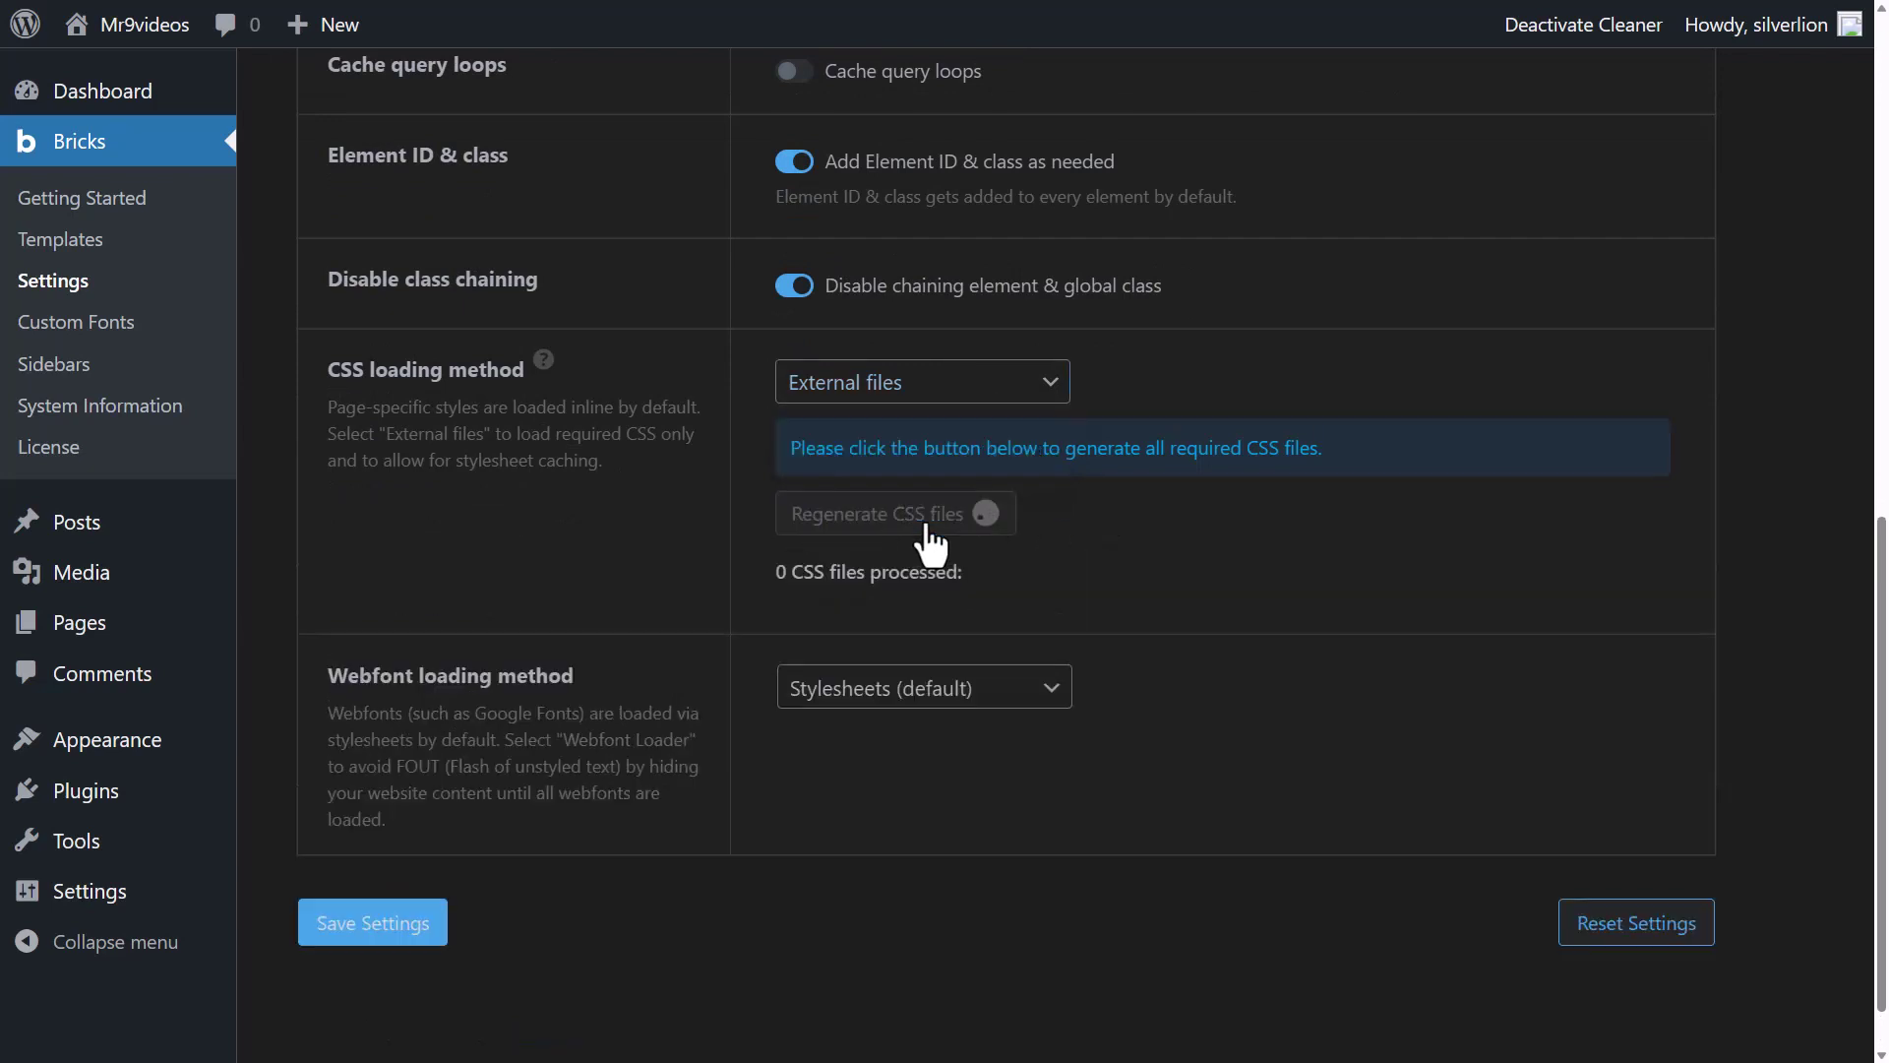
pyautogui.scroll(-4, 923, 526)
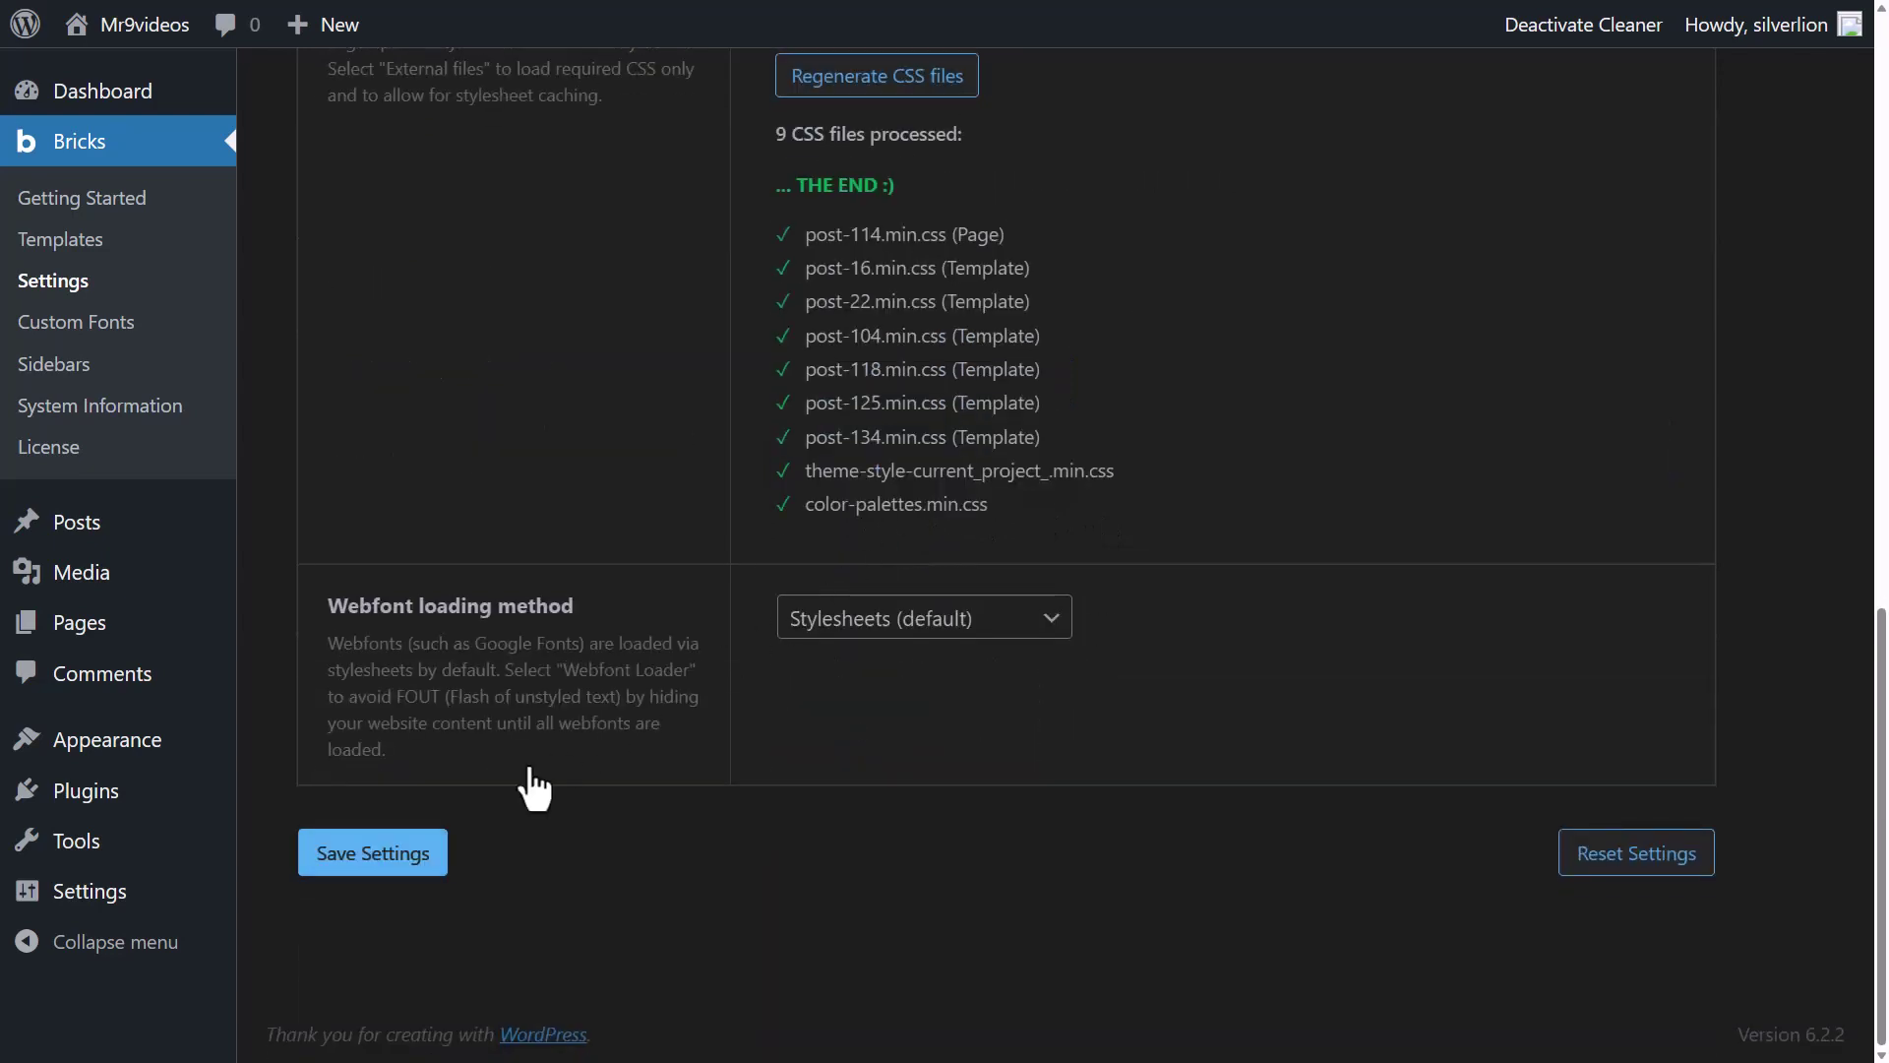
pyautogui.click(383, 844)
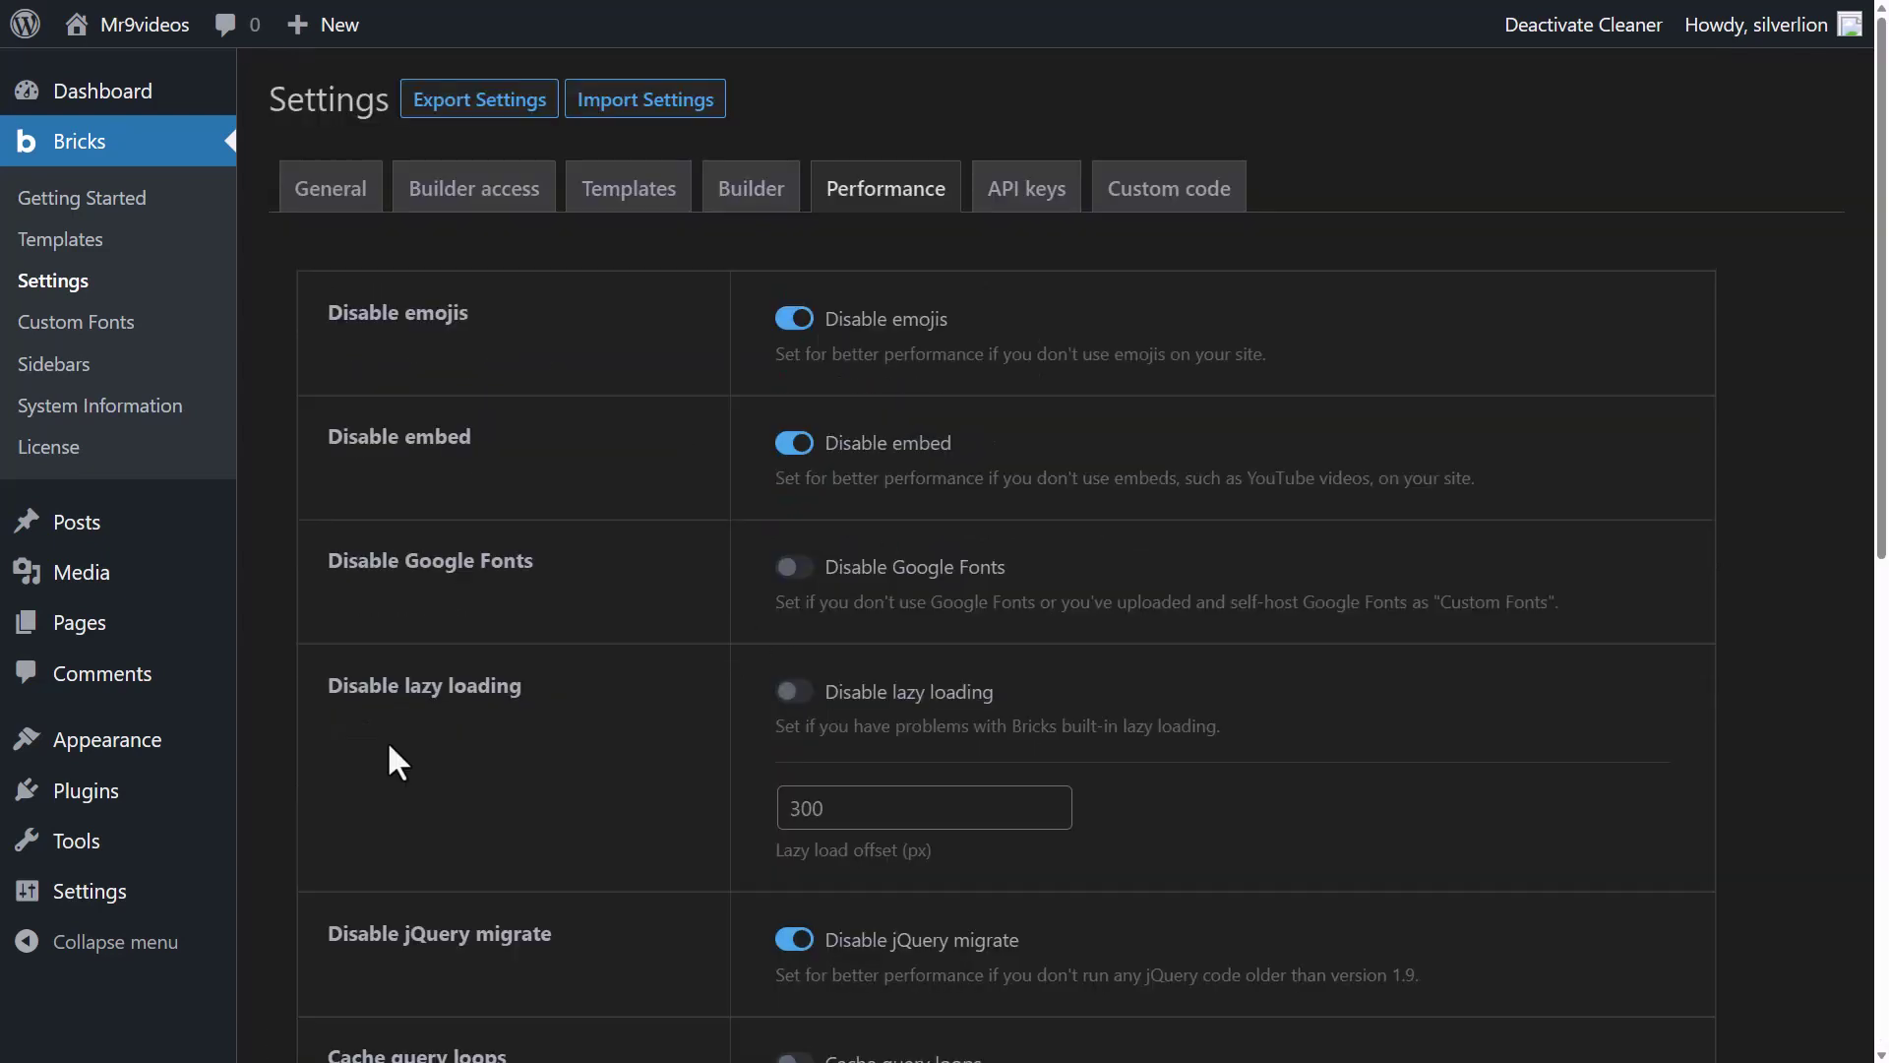
# Open the API keys settings and check the Most Popular Unsplash photos available to the Image element in the builder.
pyautogui.click(1026, 221)
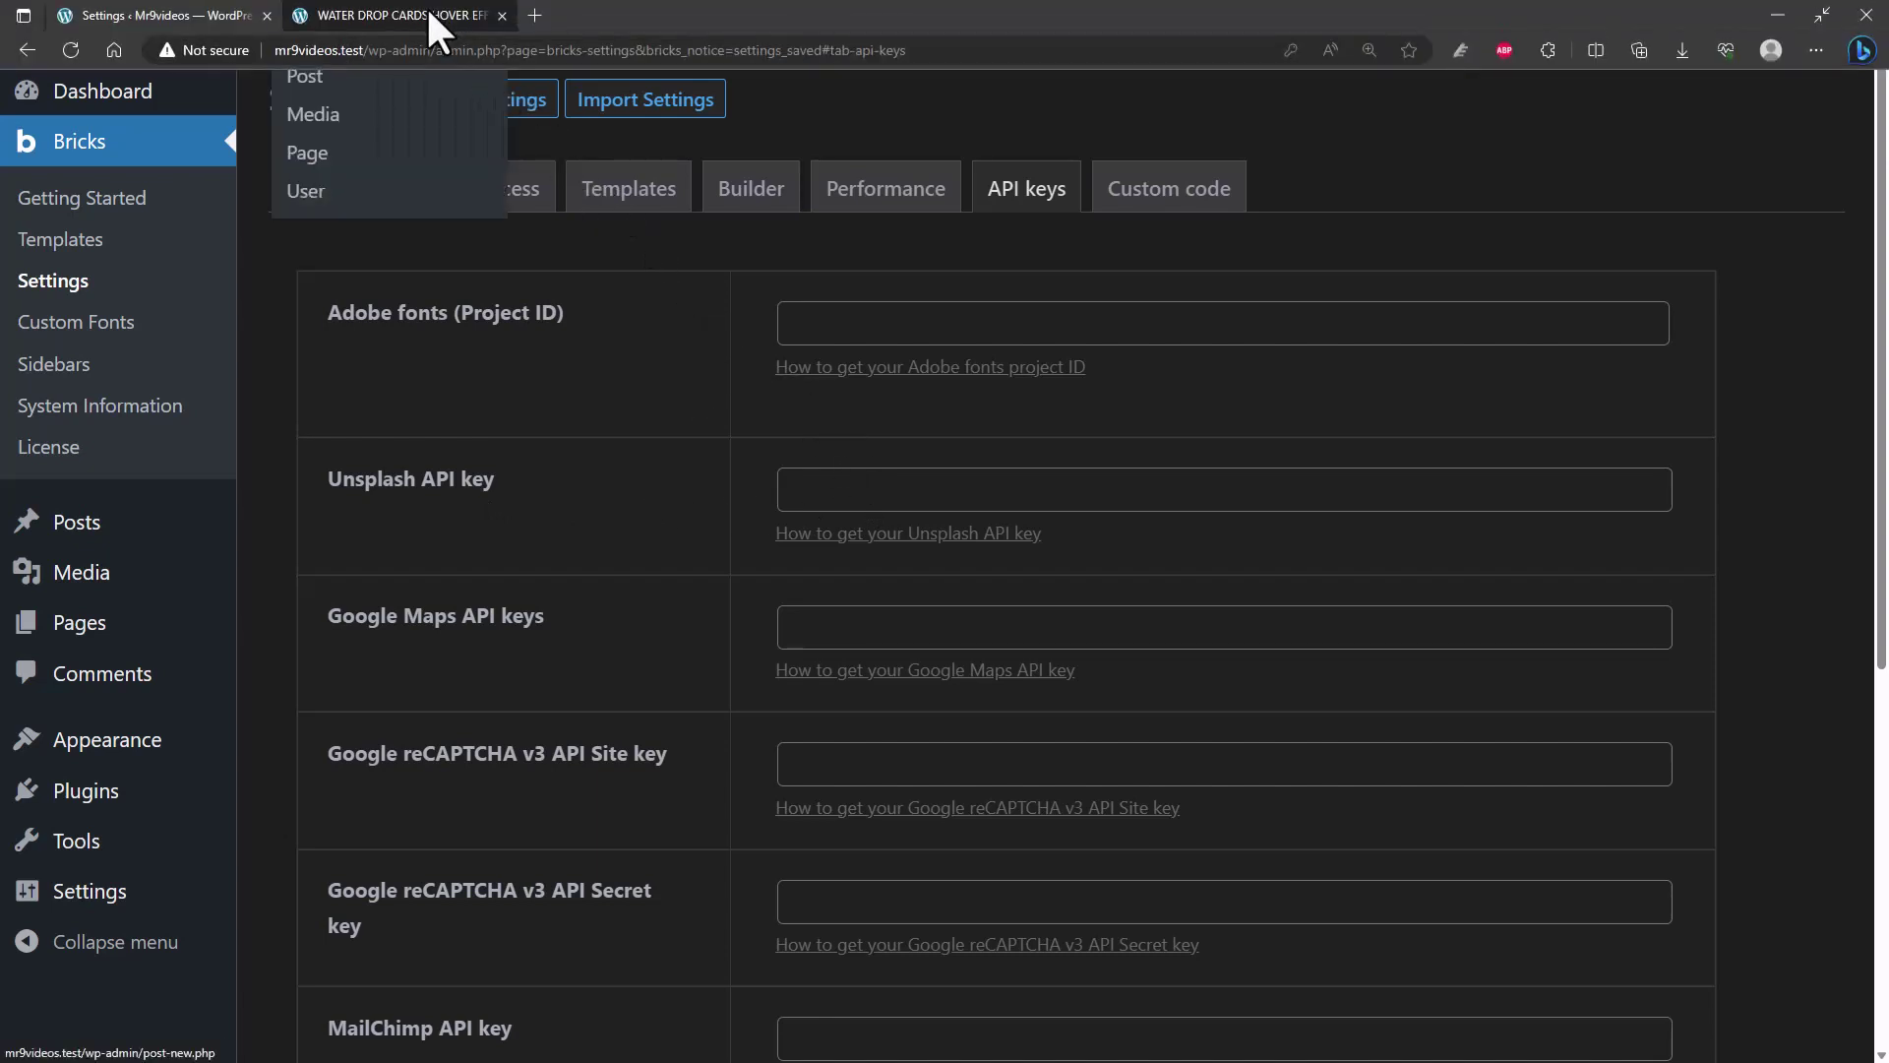
pyautogui.click(384, 14)
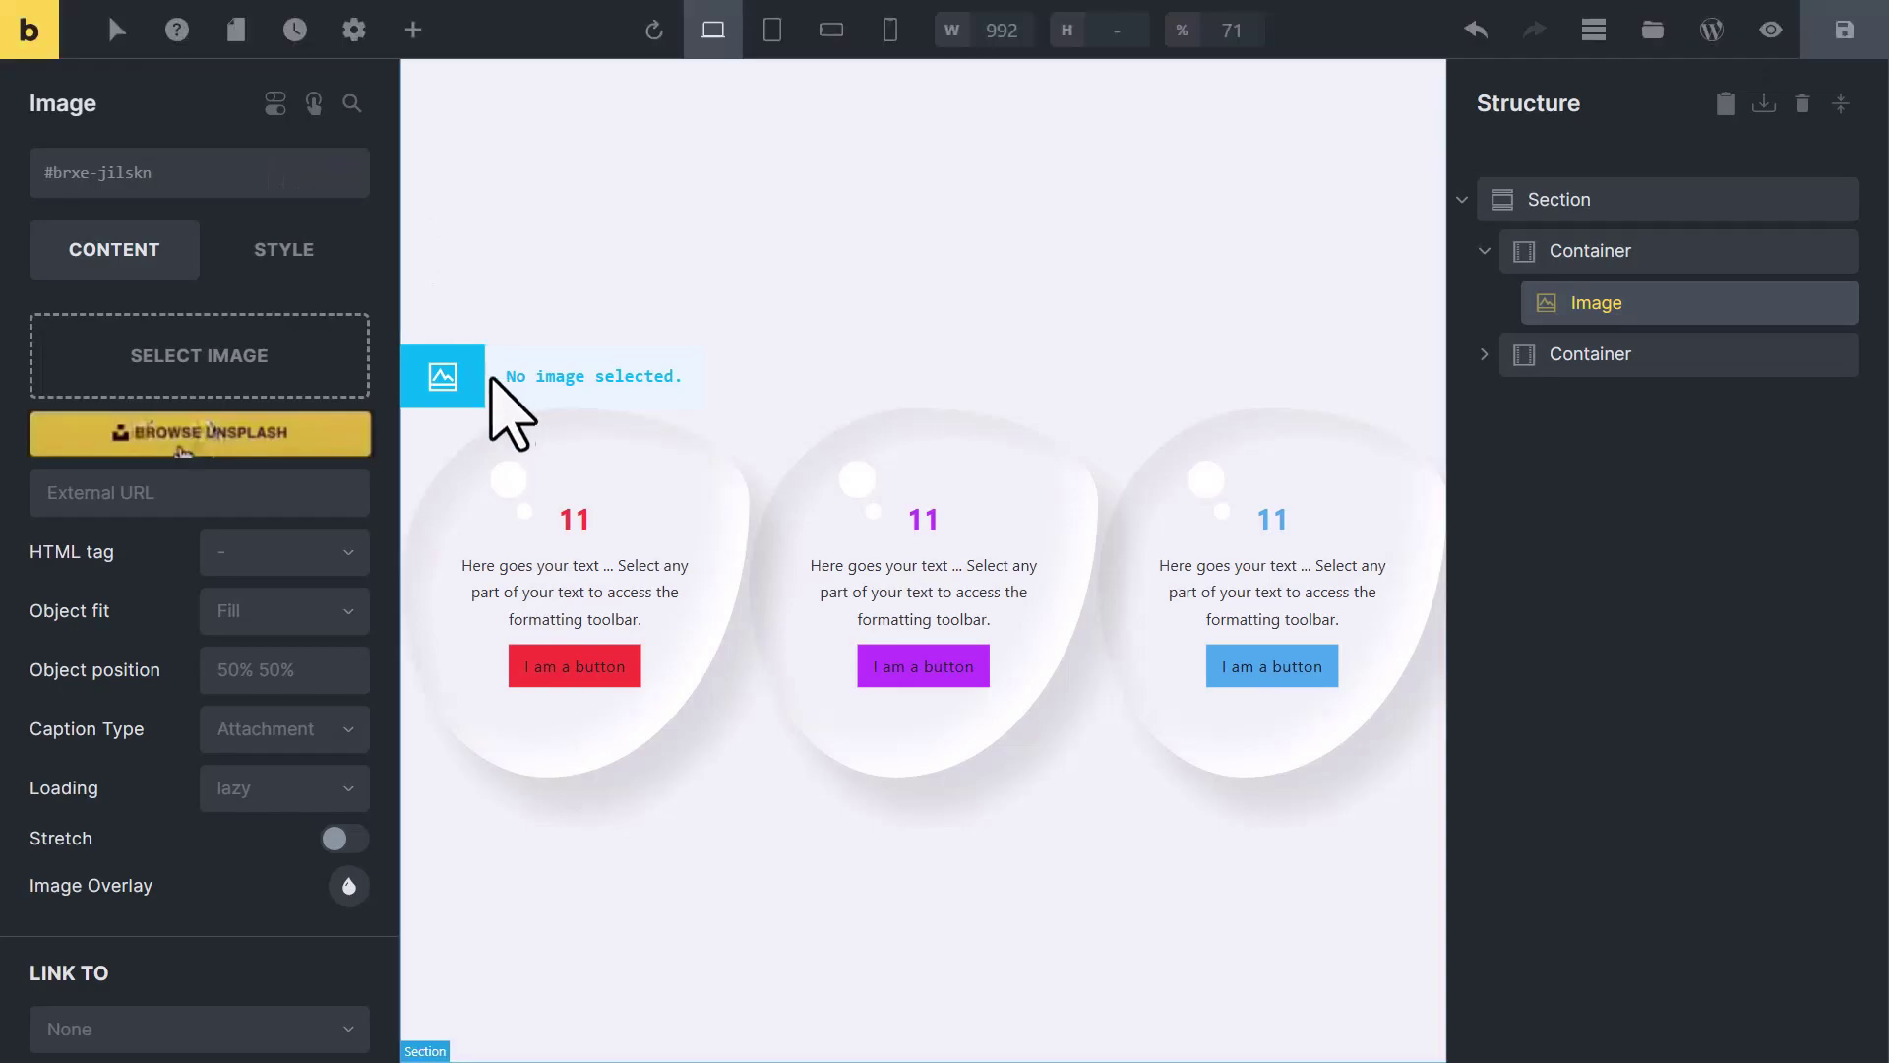
pyautogui.click(178, 441)
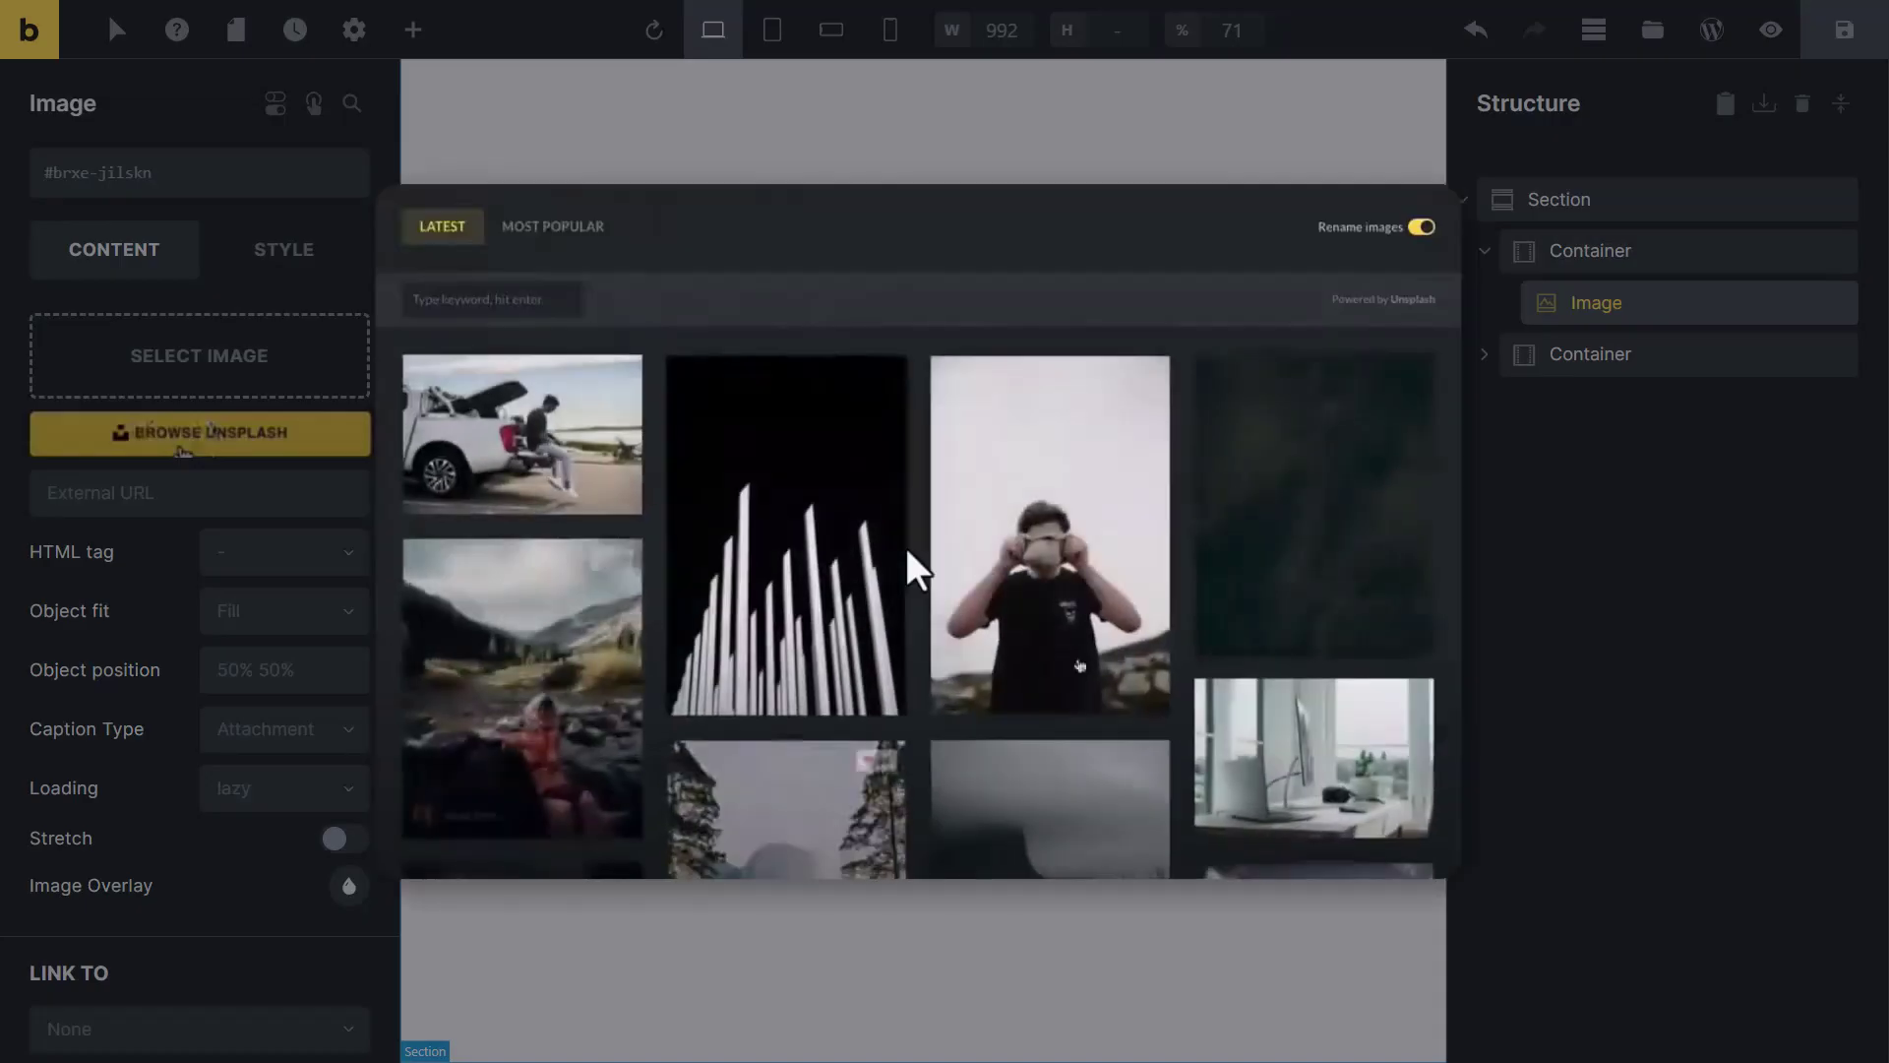
pyautogui.click(551, 228)
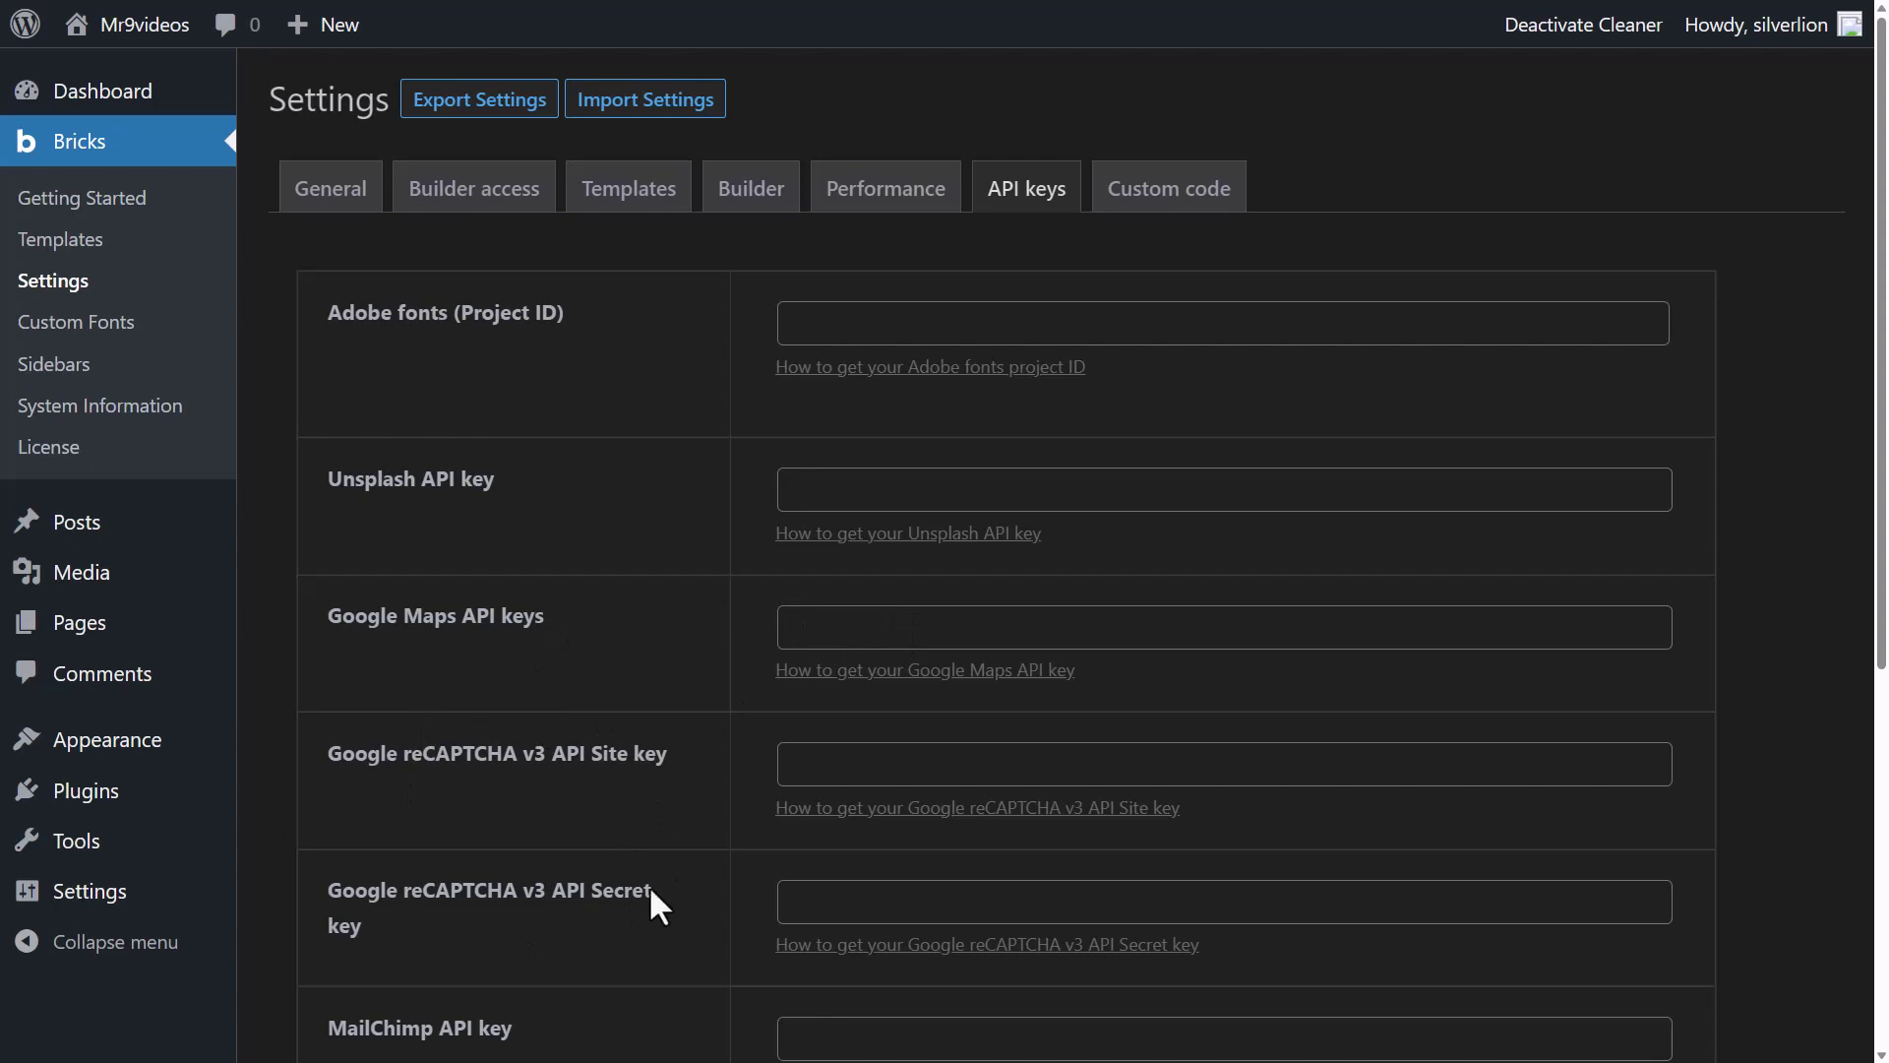
# Review the remaining API key fields down to Facebook App ID, and save the settings with the fields empty.
pyautogui.scroll(-5, 1042, 759)
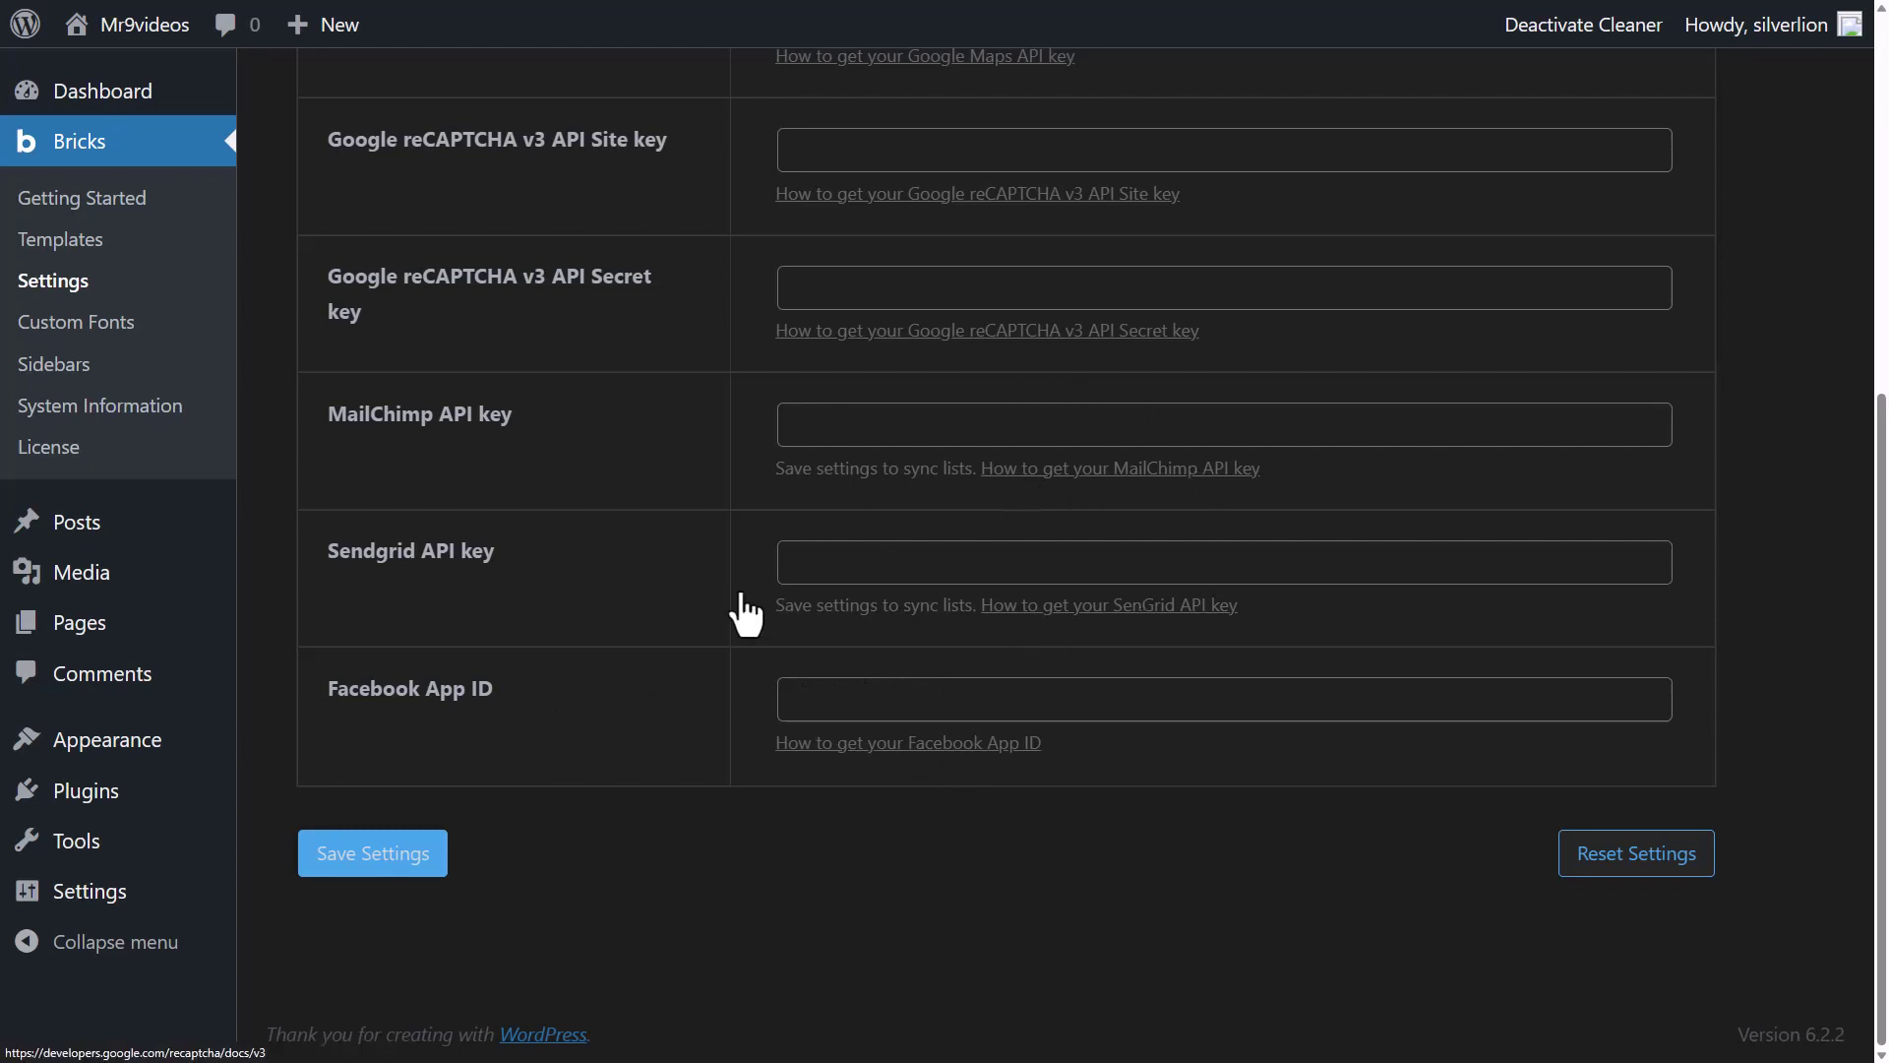
pyautogui.click(373, 853)
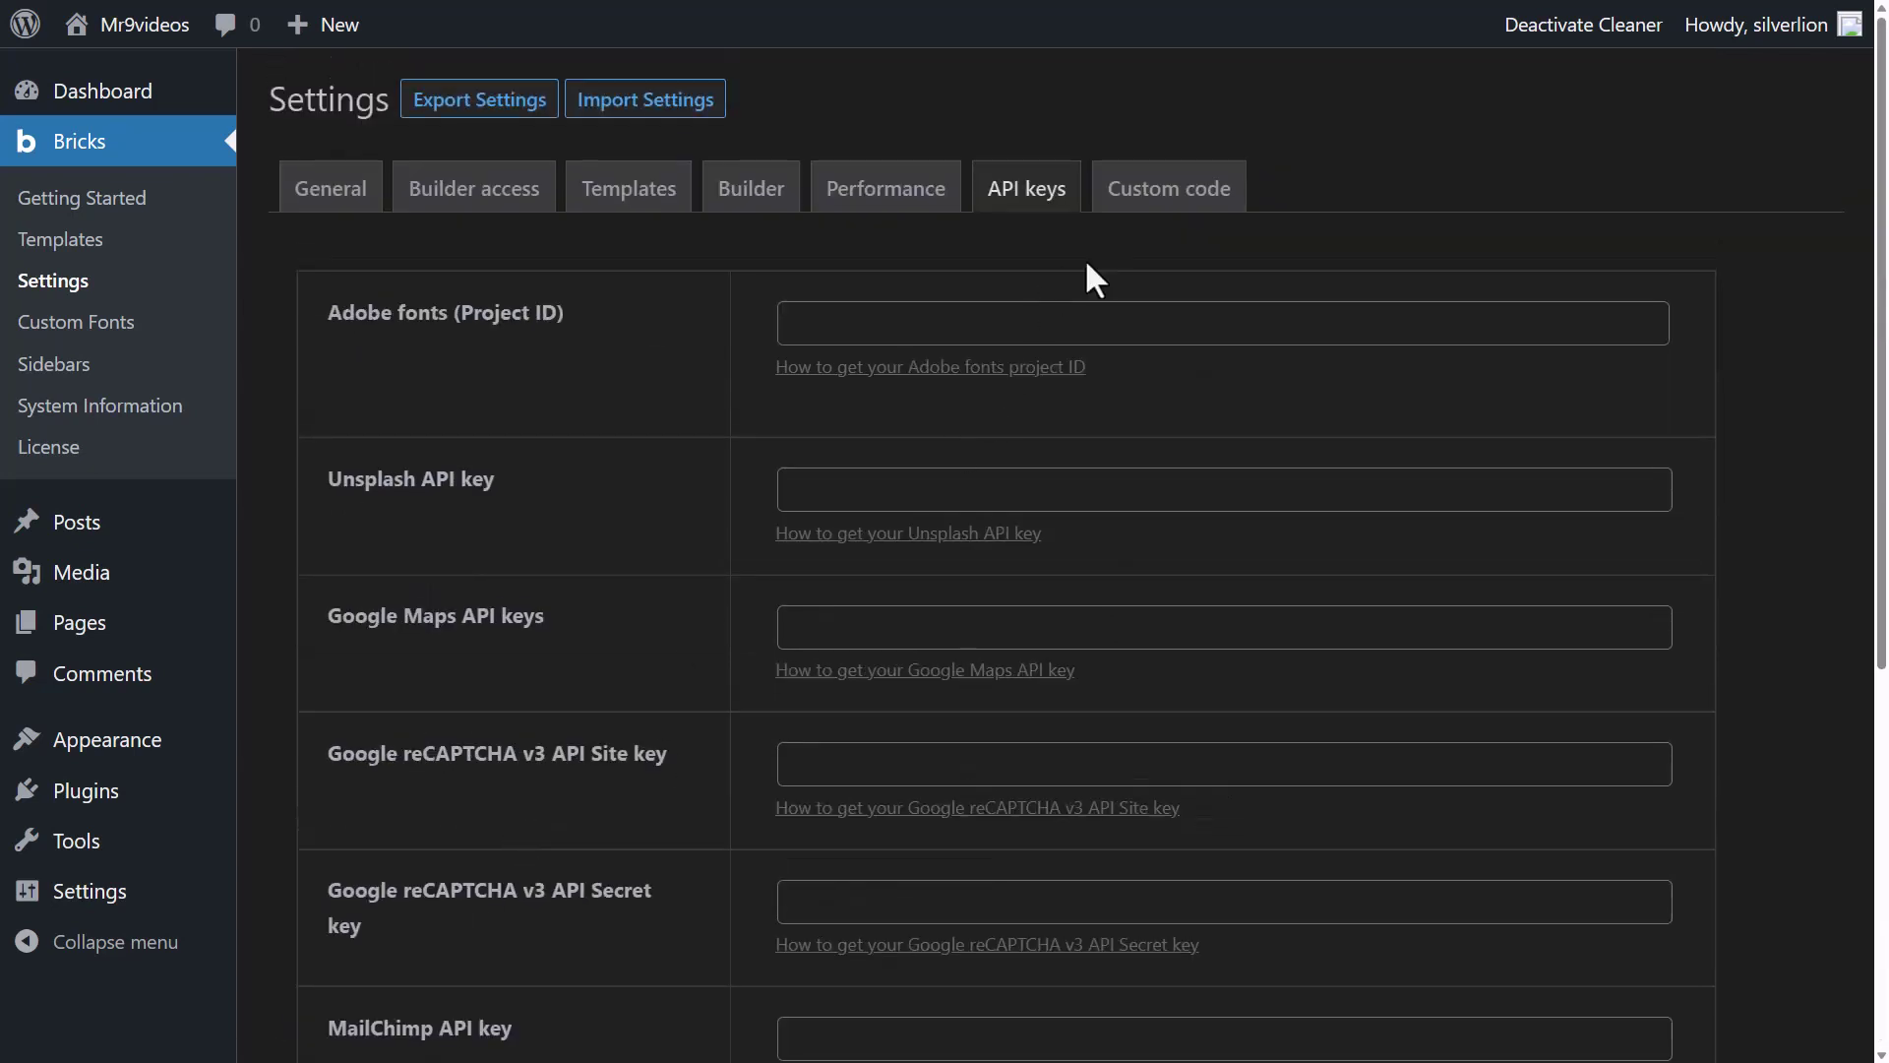
# Review the Custom code settings for custom CSS, header scripts, and body header and footer scripts.
pyautogui.click(1167, 218)
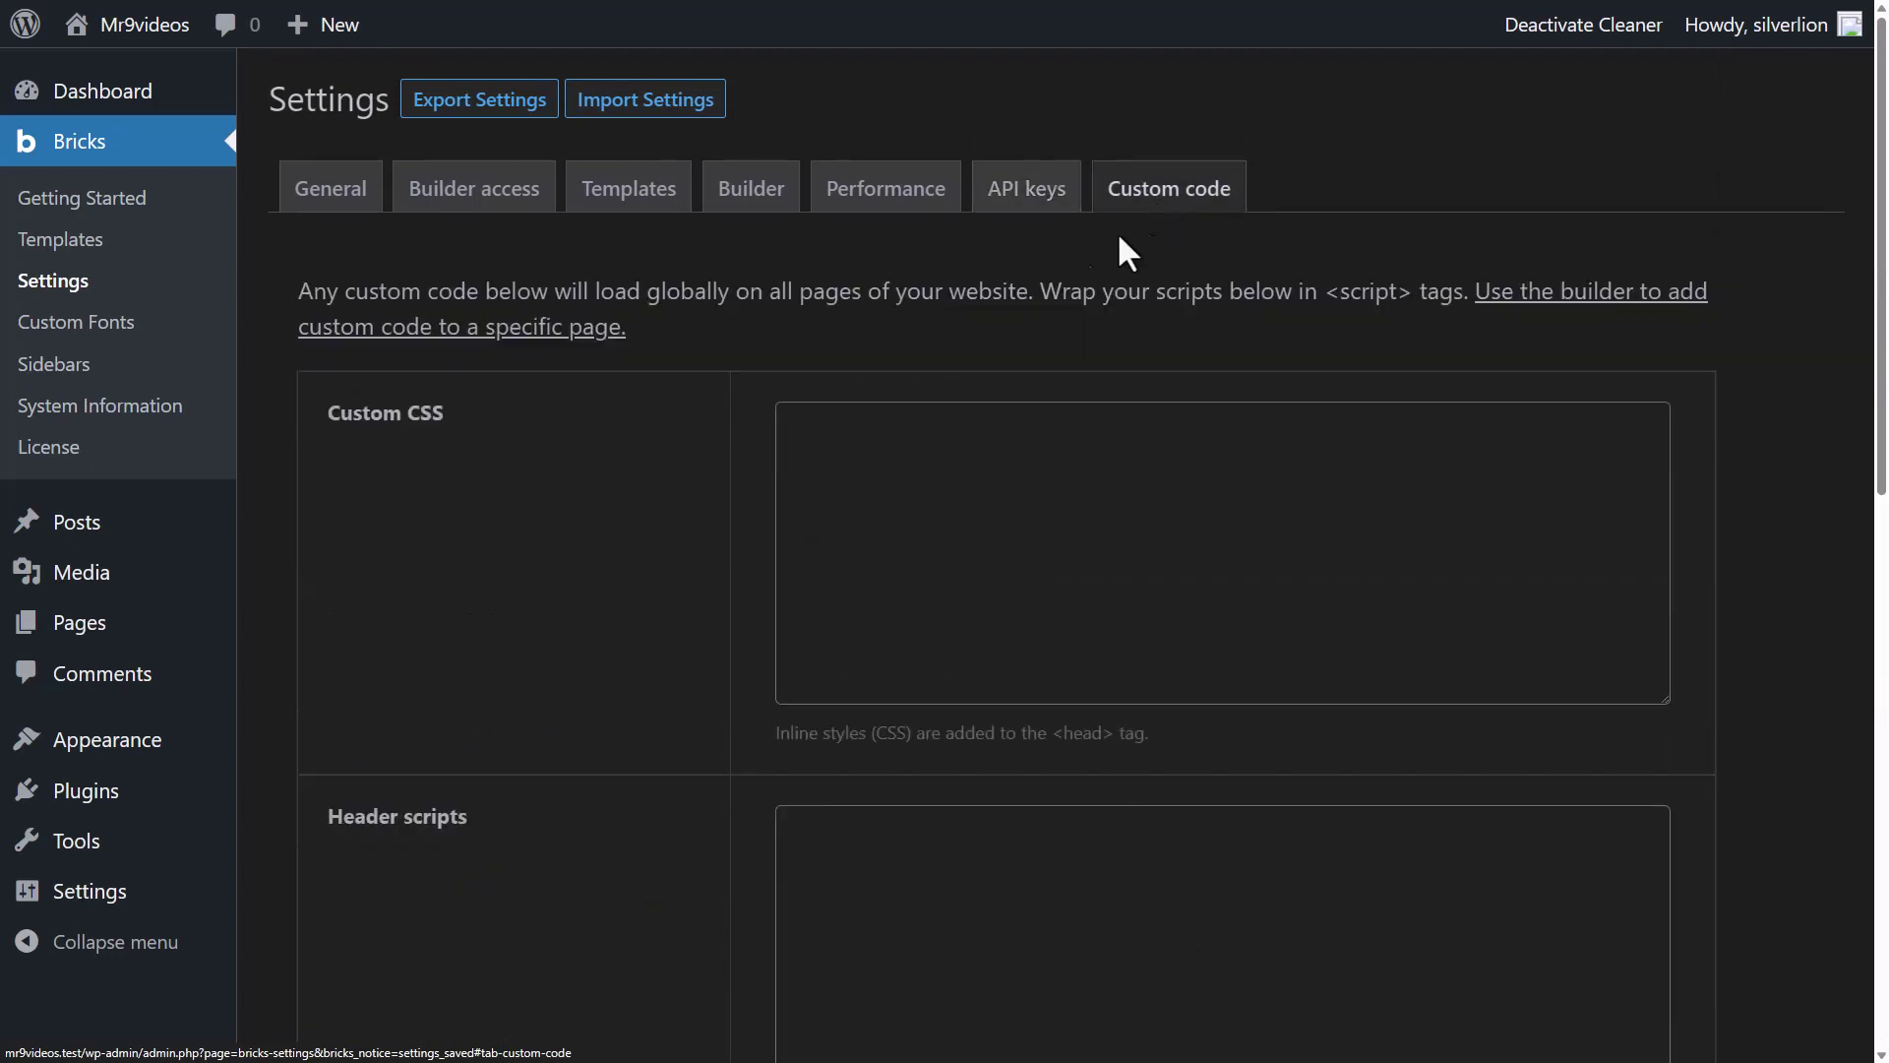
pyautogui.scroll(-10, 977, 469)
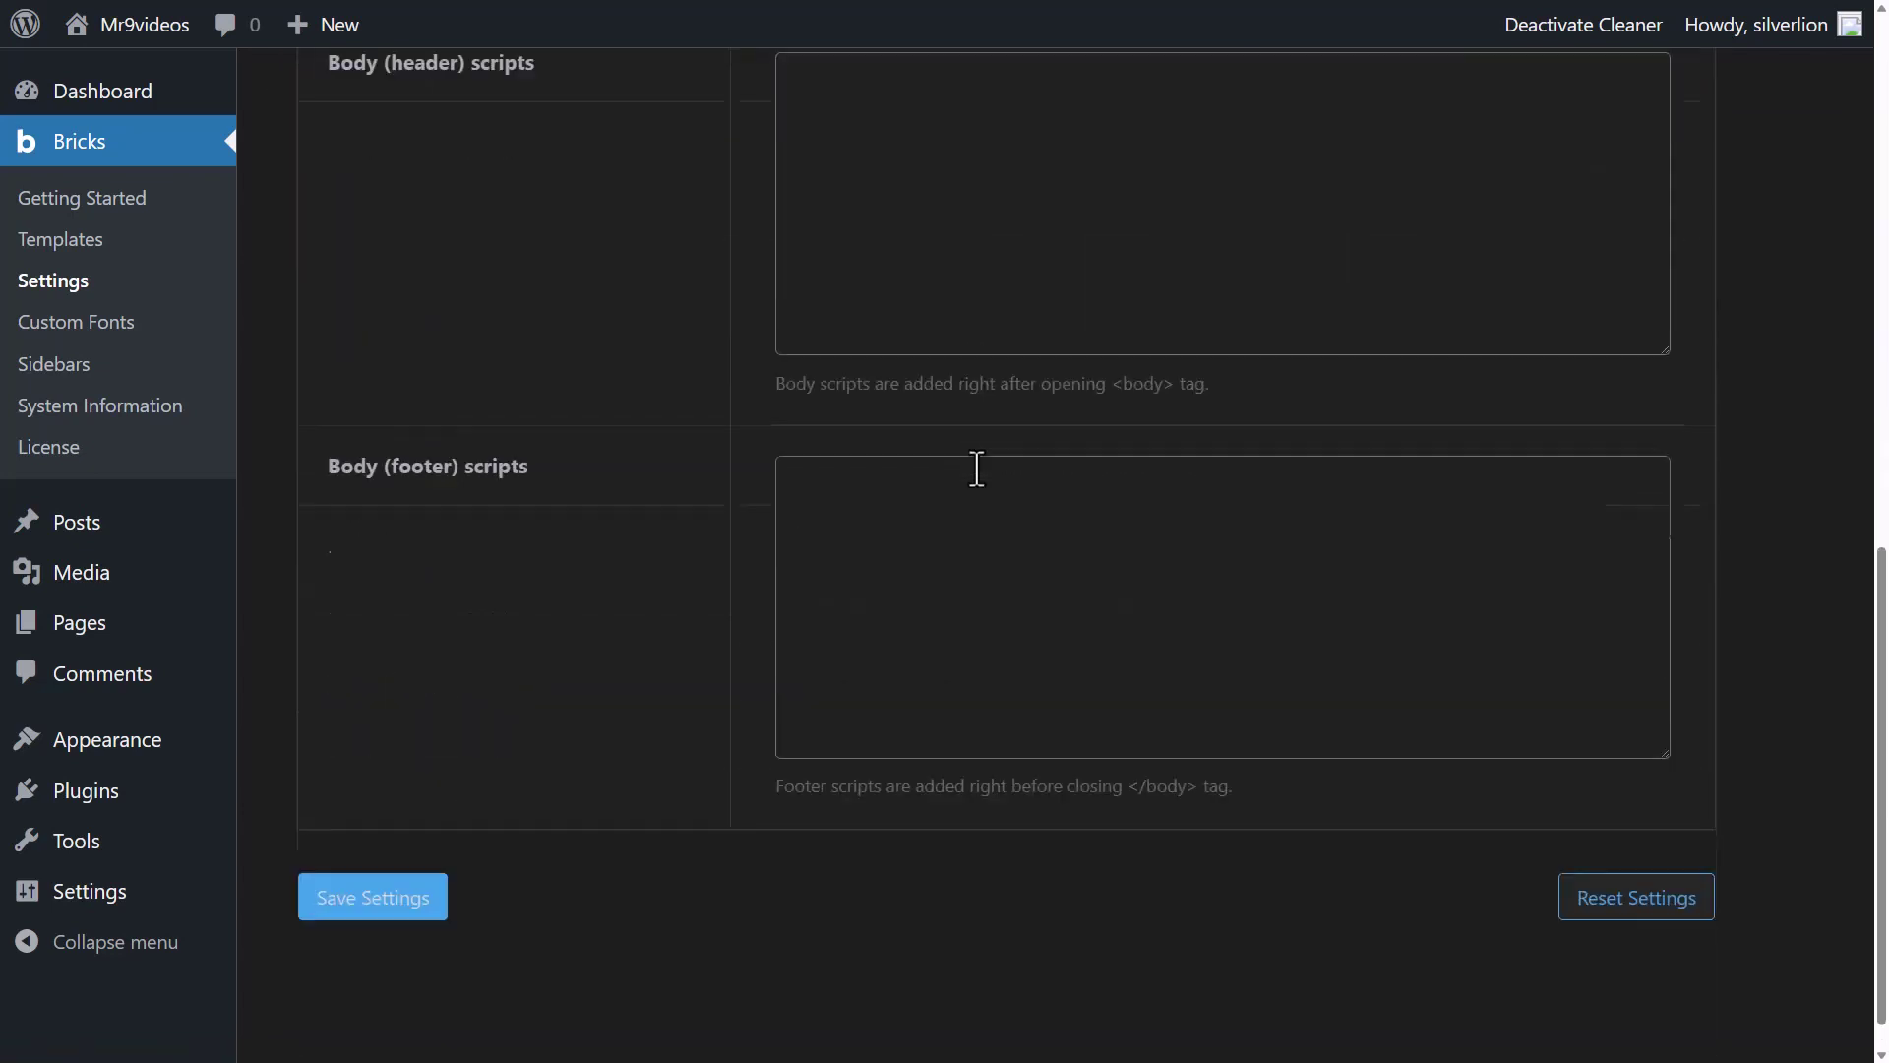
pyautogui.scroll(10, 977, 469)
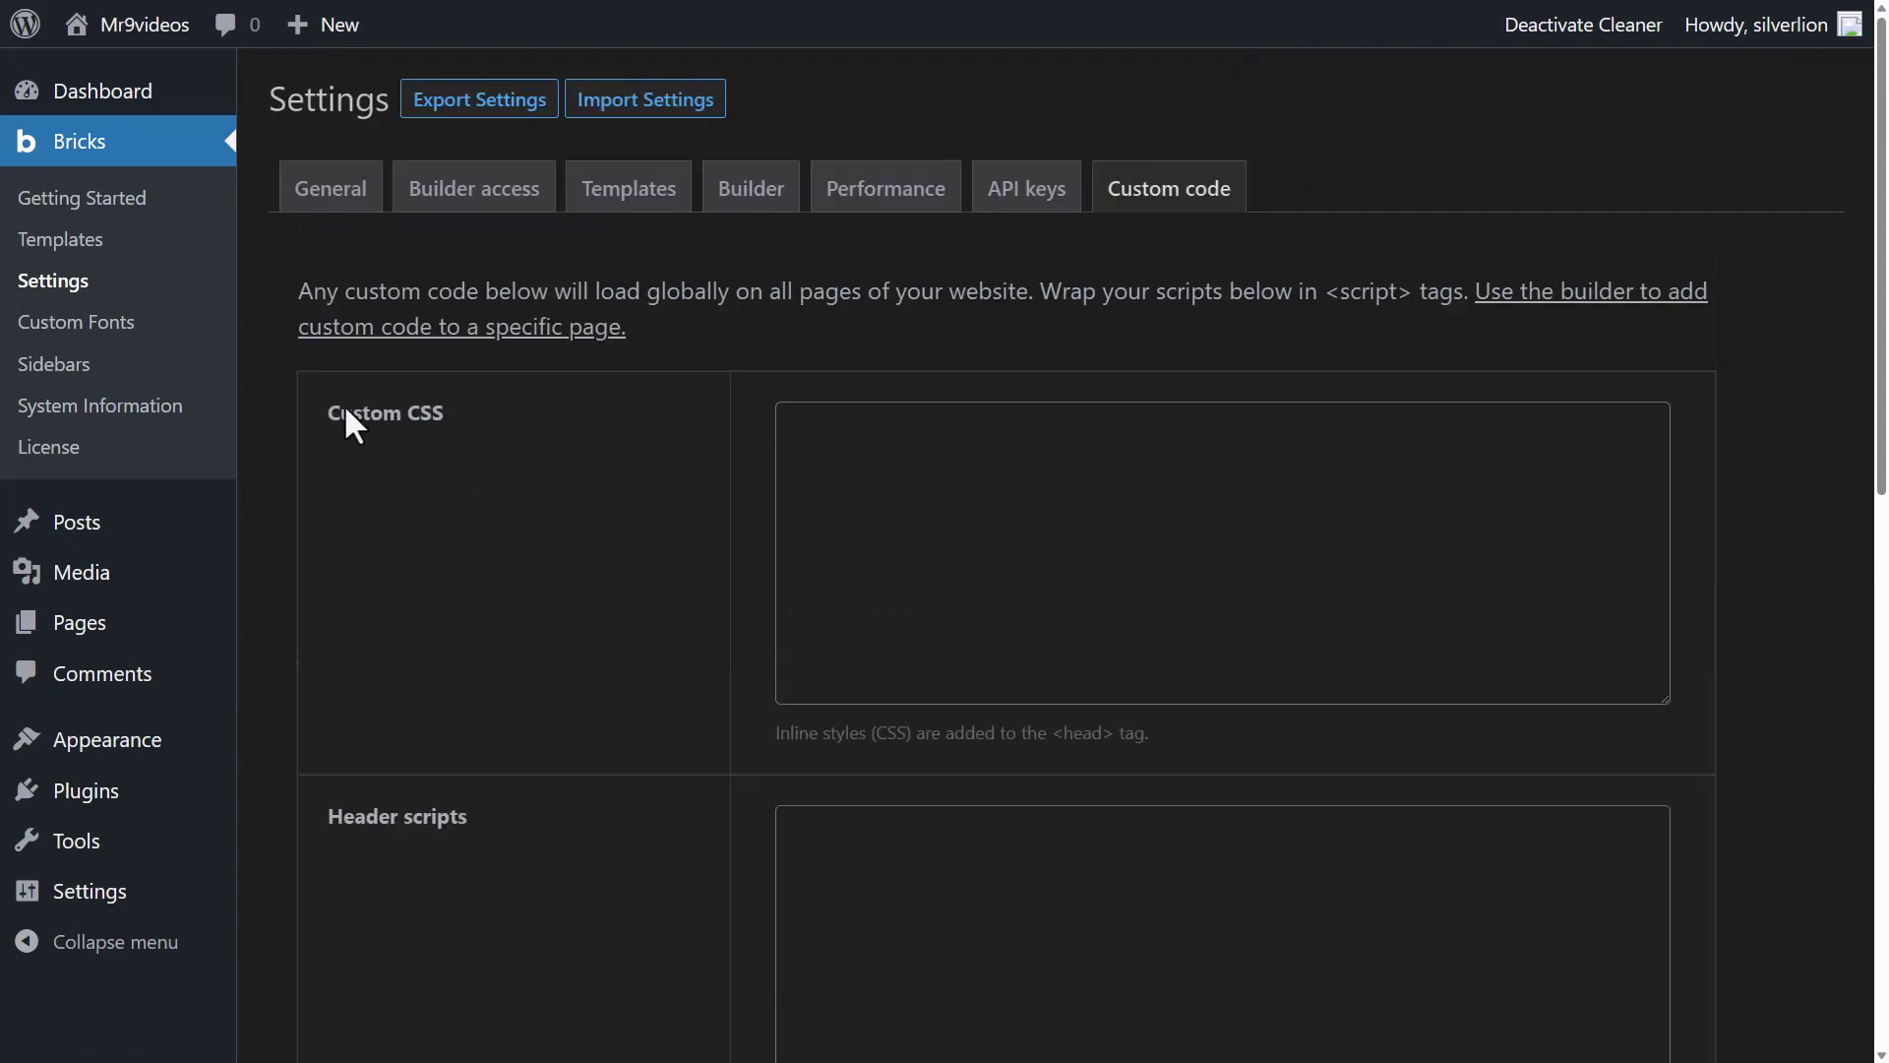
pyautogui.scroll(-5, 959, 568)
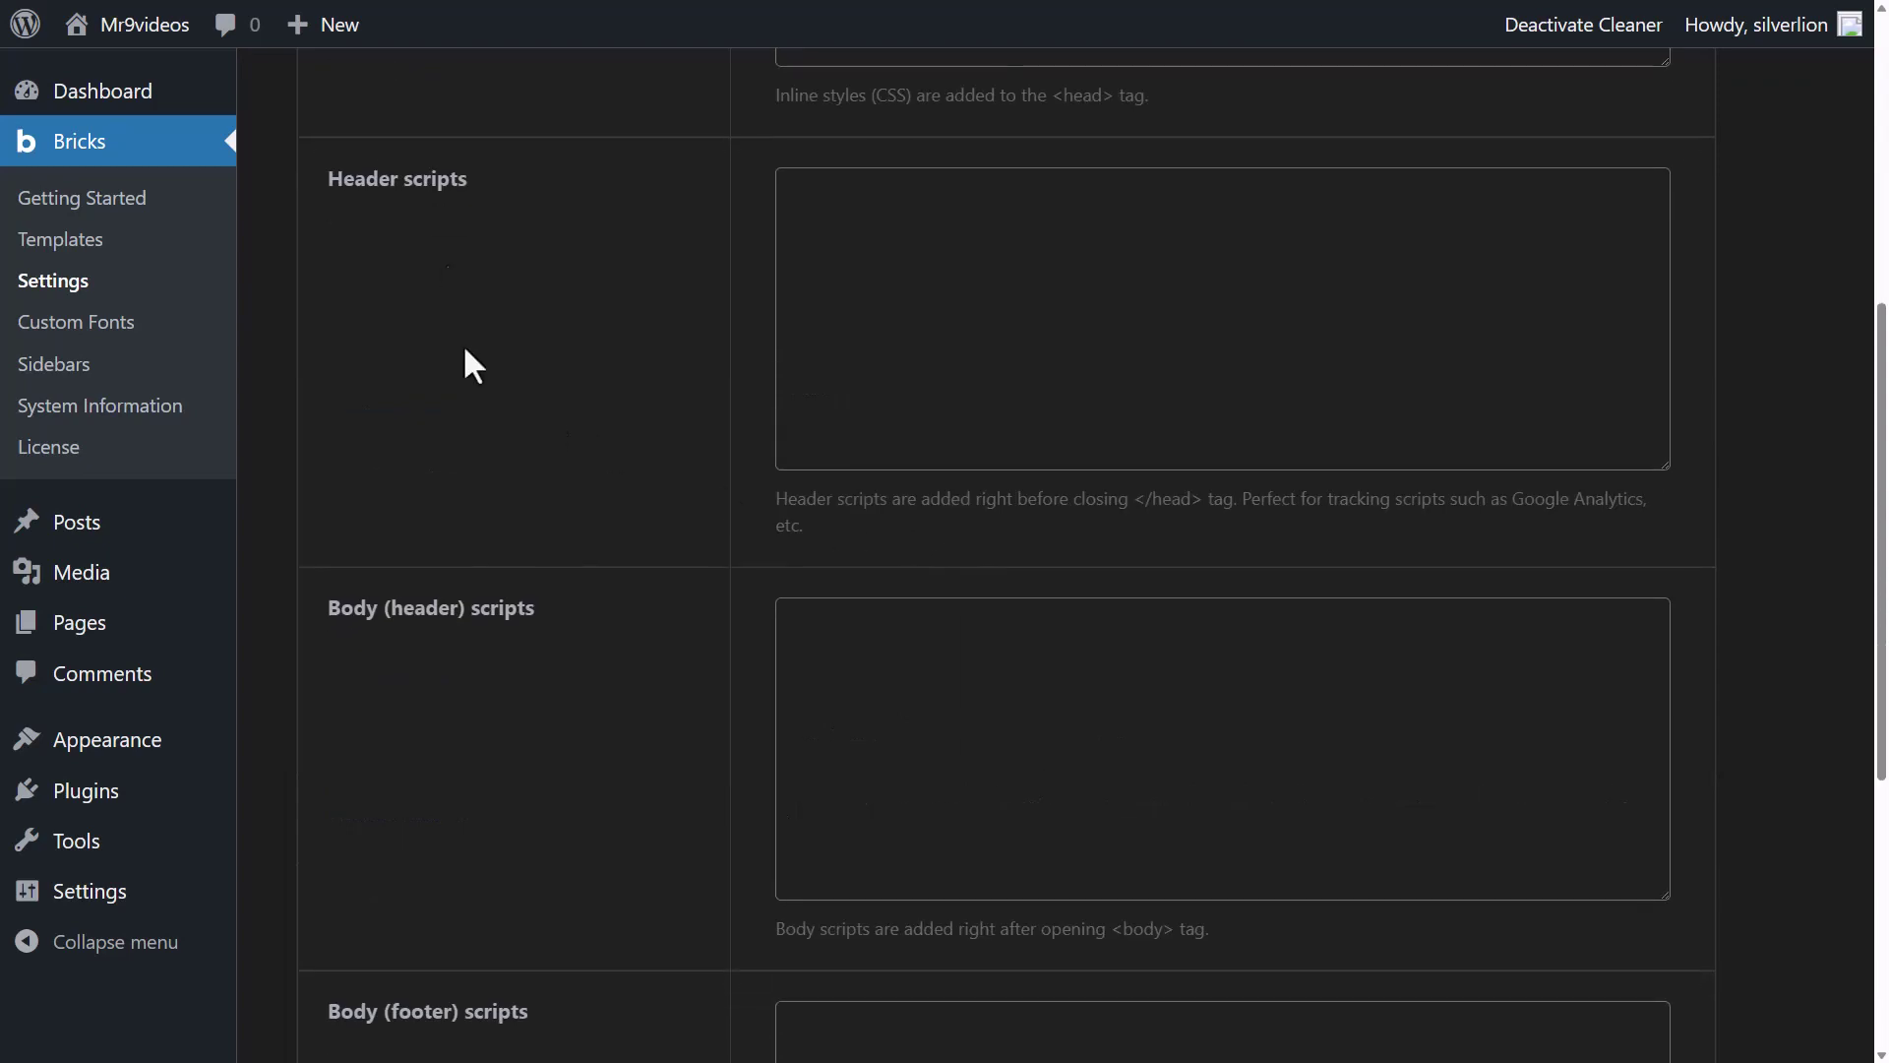